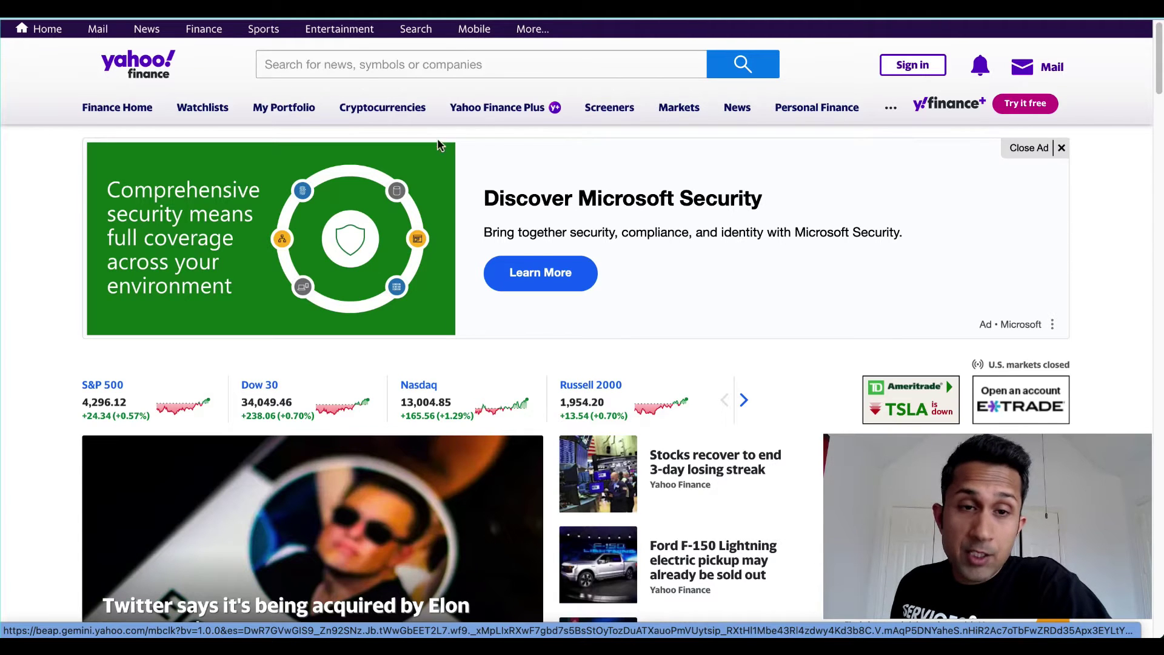
- Search Yahoo Finance for 'netf' and open the Netflix (NFLX) quote page
left_click(359, 68)
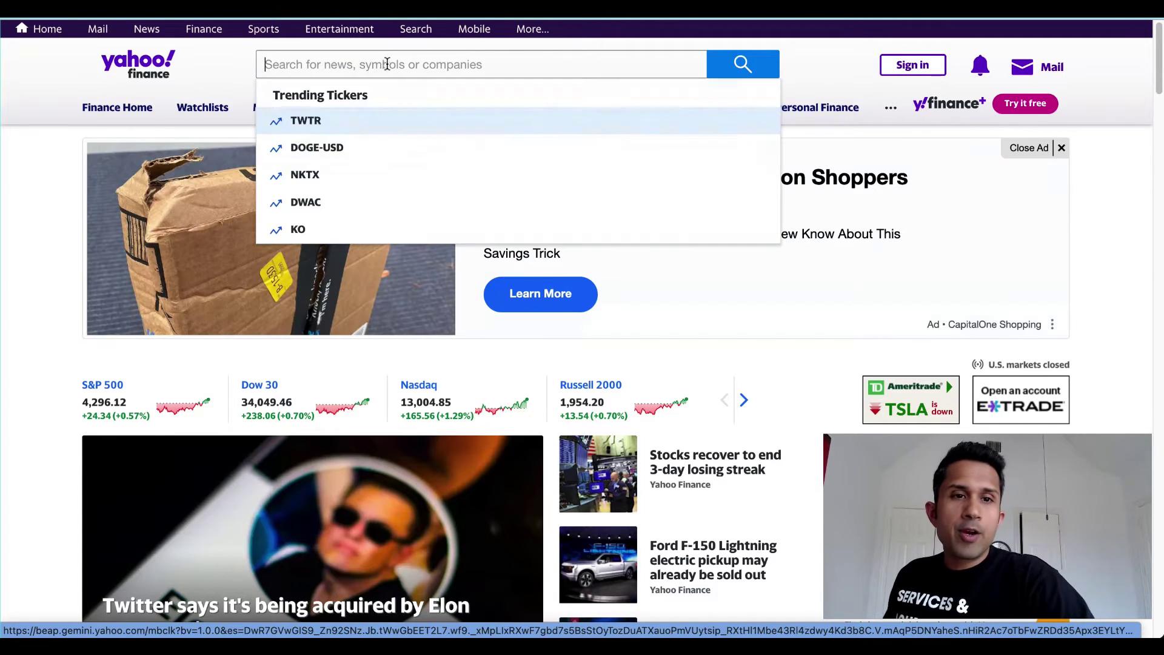
left_click(387, 64)
type("netf")
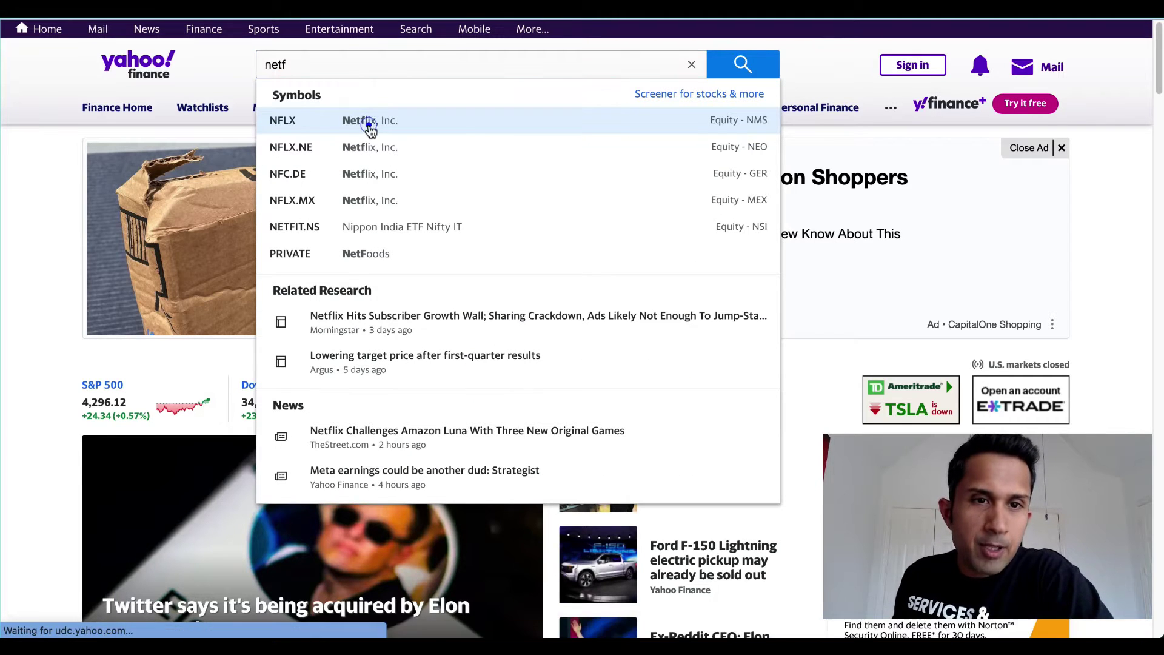
left_click(461, 130)
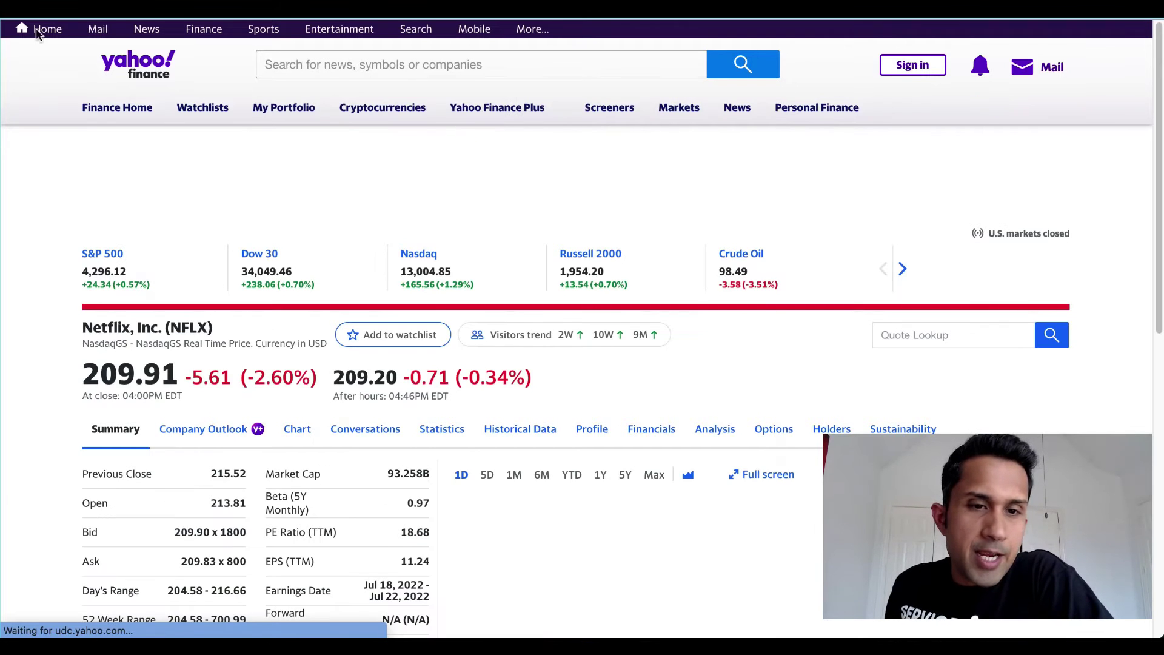
- Download NFLX historical prices for a 5Y time period as CSV
scroll(330, 243, "down", 2)
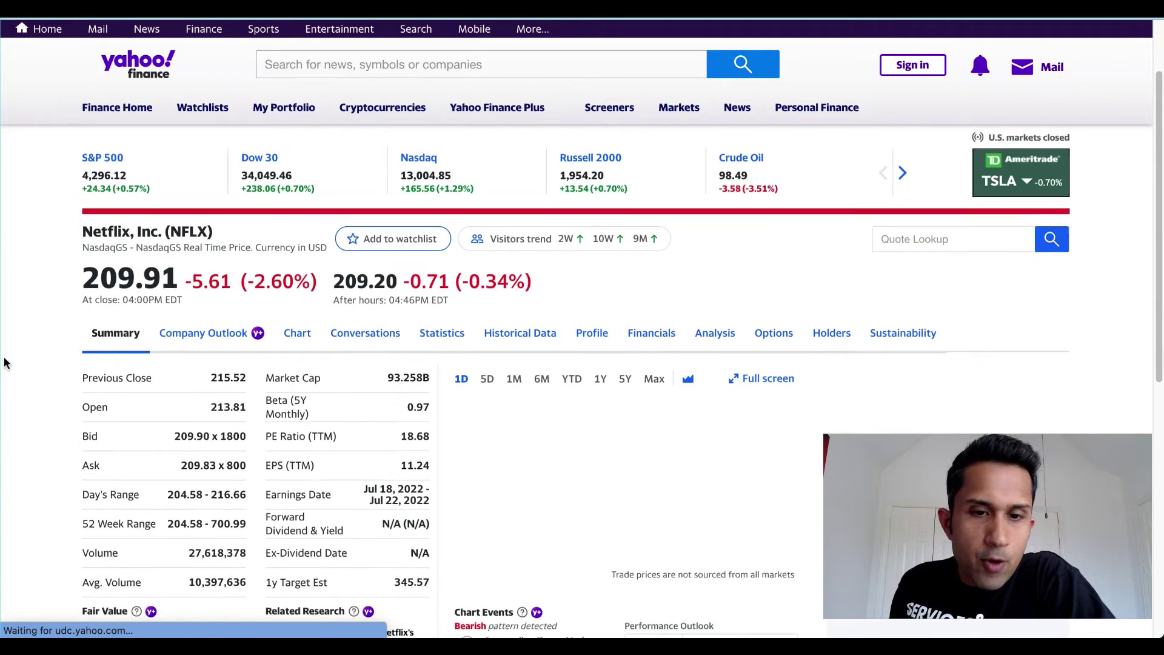
left_click(509, 337)
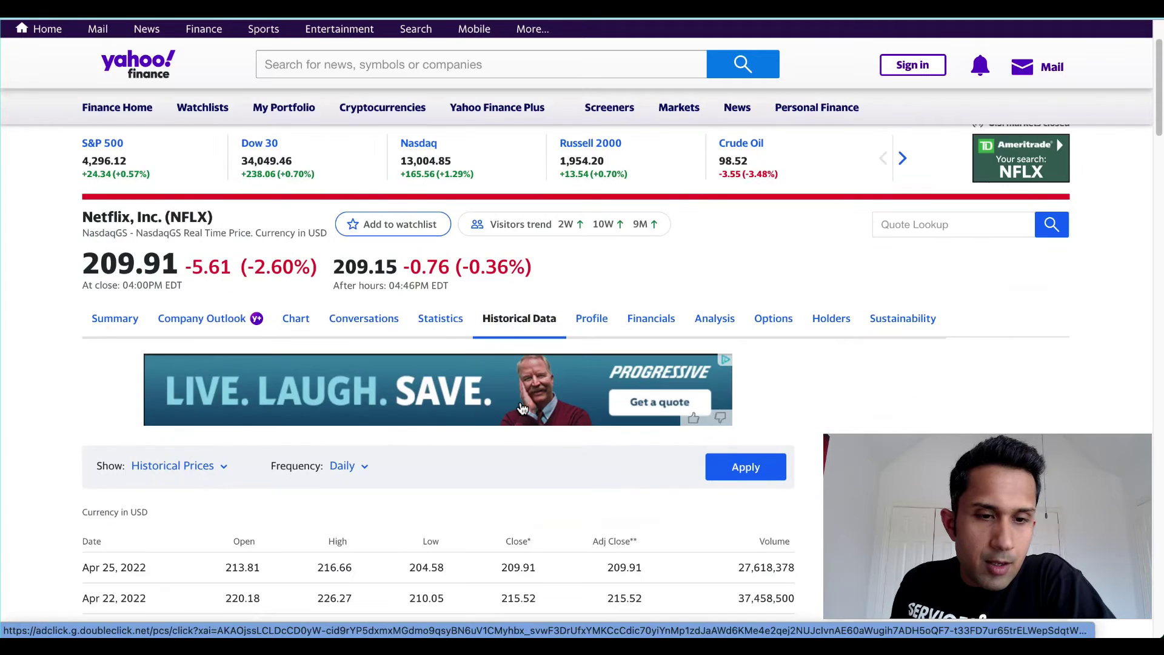
scroll(273, 408, "down", 5)
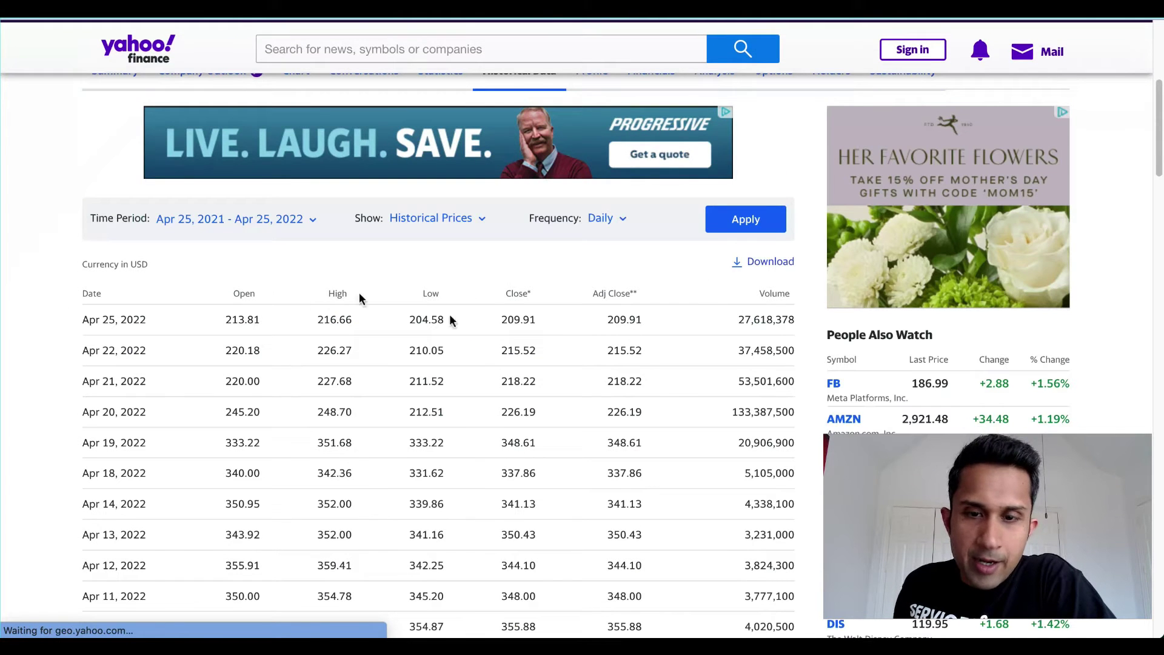
scroll(356, 311, "up", 2)
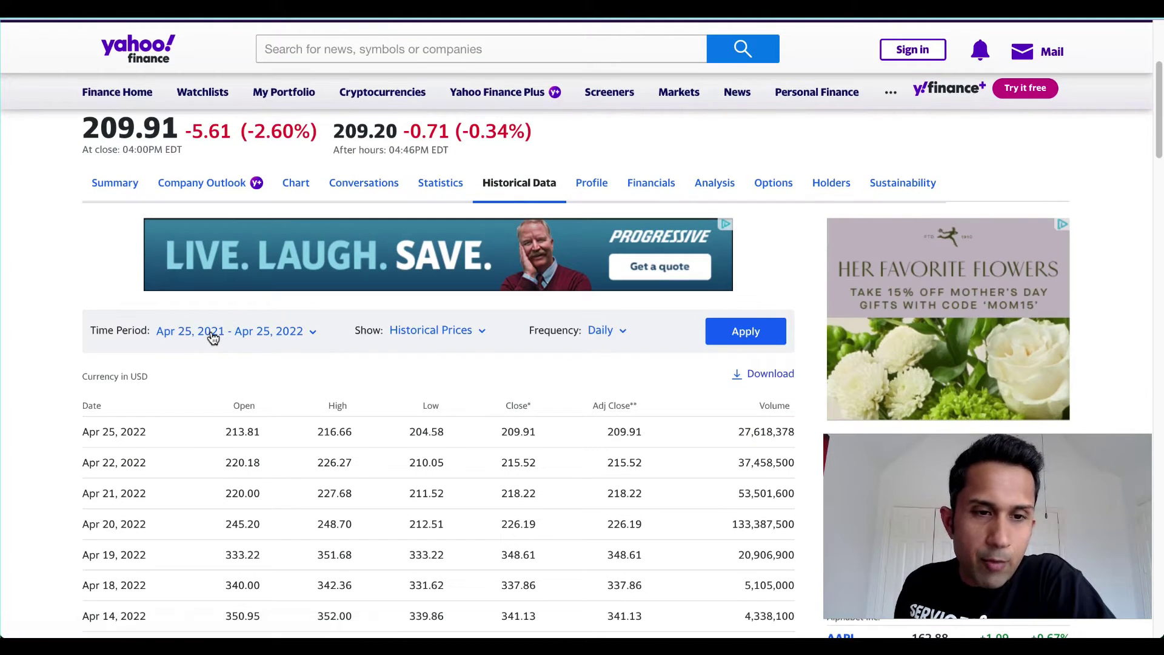
scroll(330, 351, "up", 1)
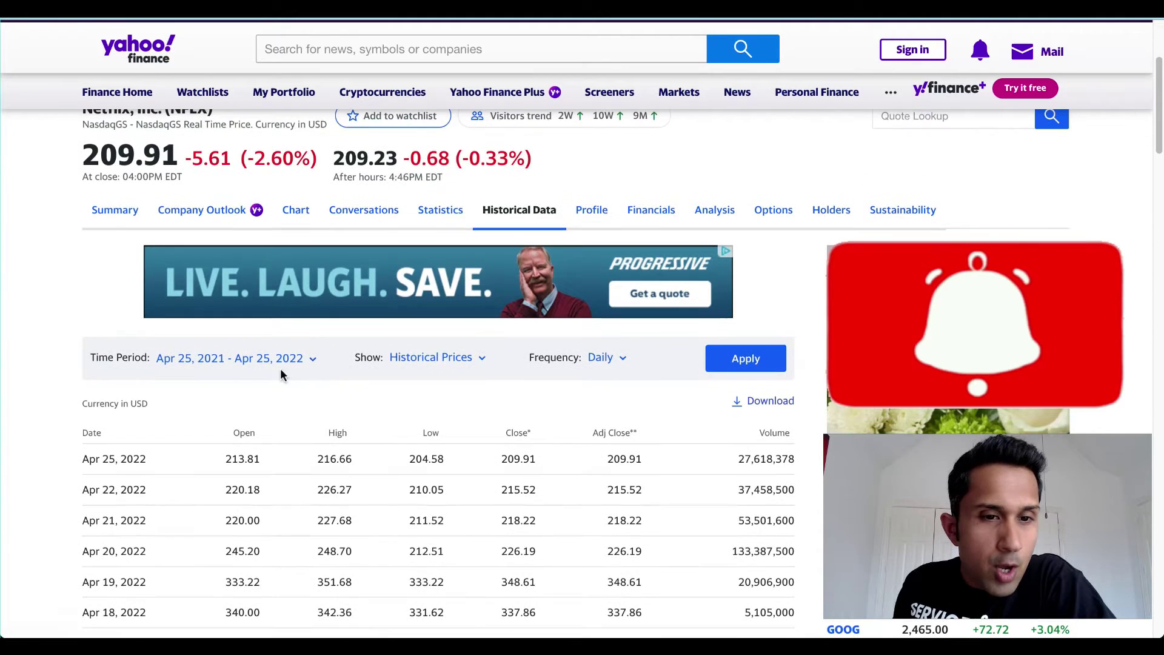
left_click(310, 361)
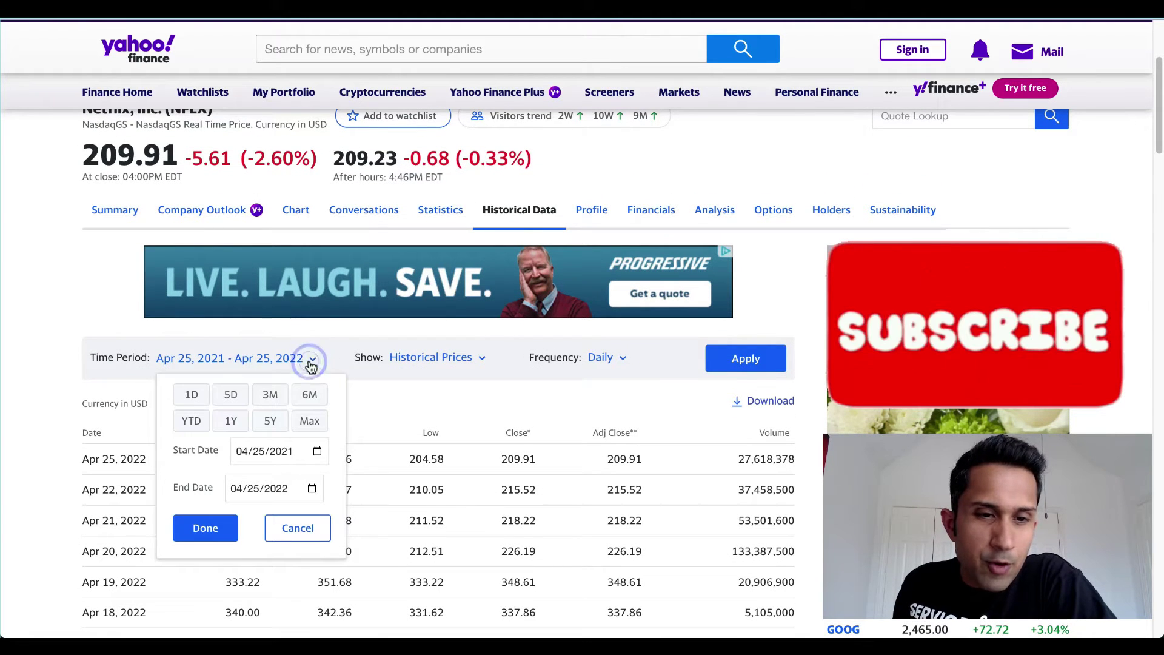
left_click(271, 423)
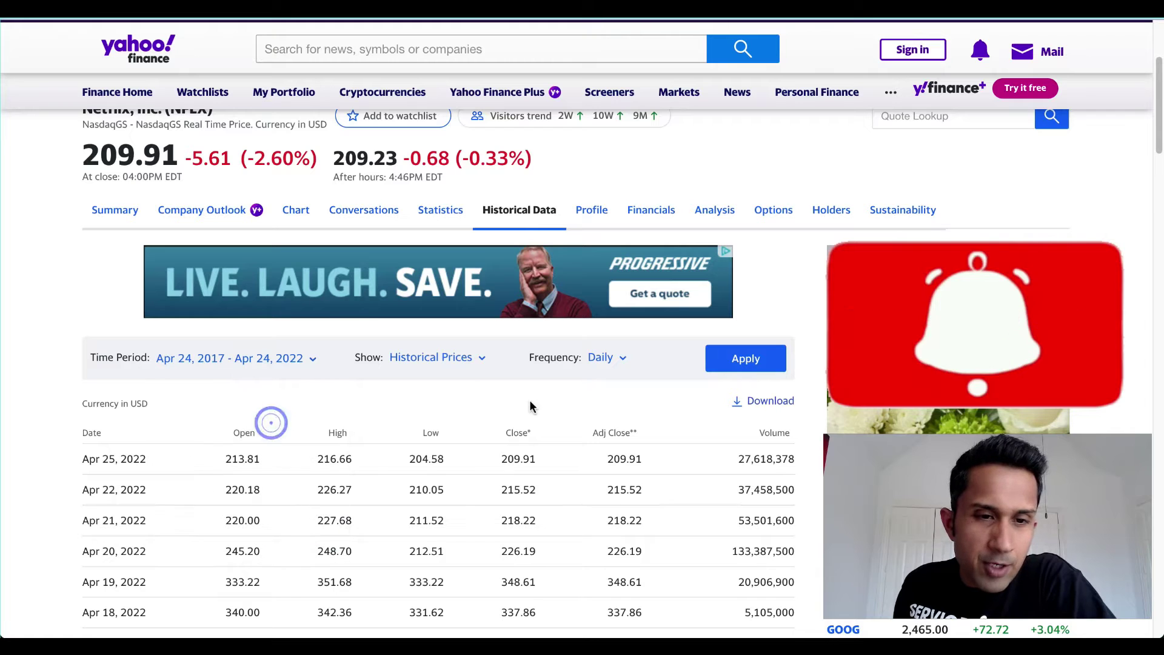
left_click(774, 404)
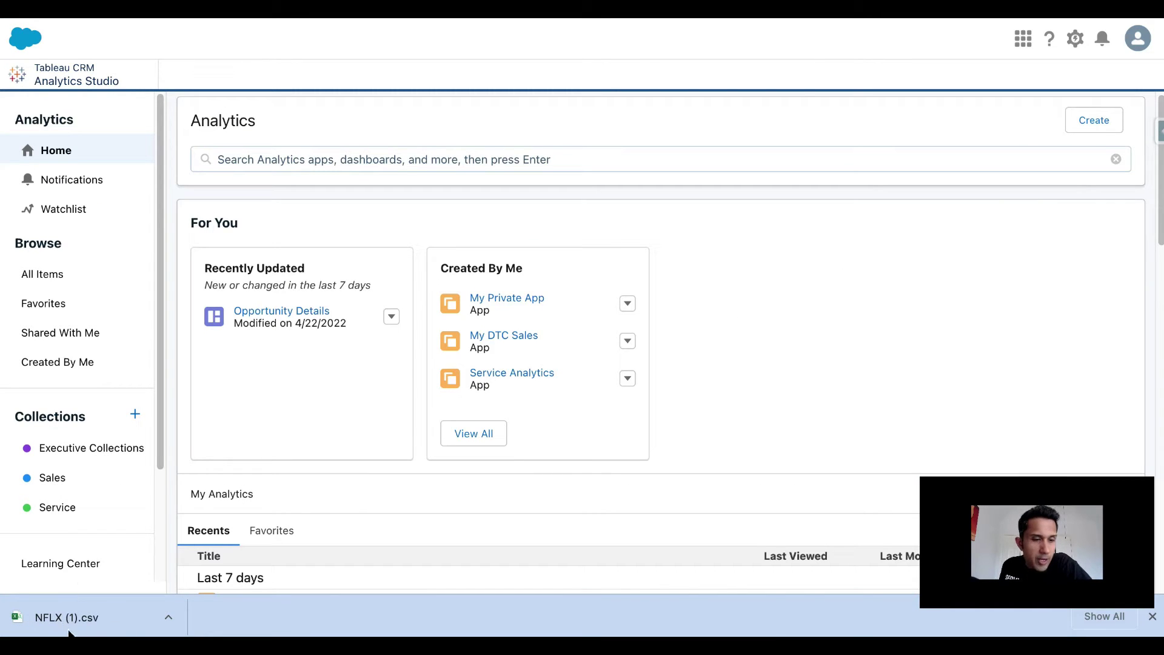
- Start a new CSV File dataset and drop in NFLX (1).csv
left_click(925, 296)
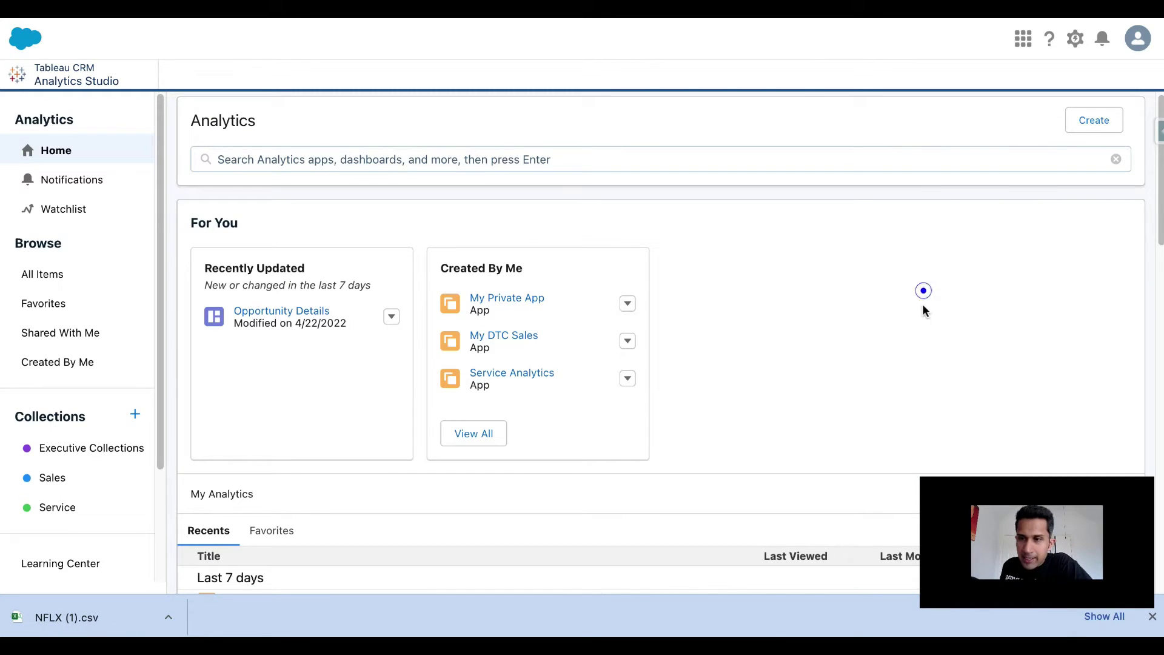
left_click(1091, 136)
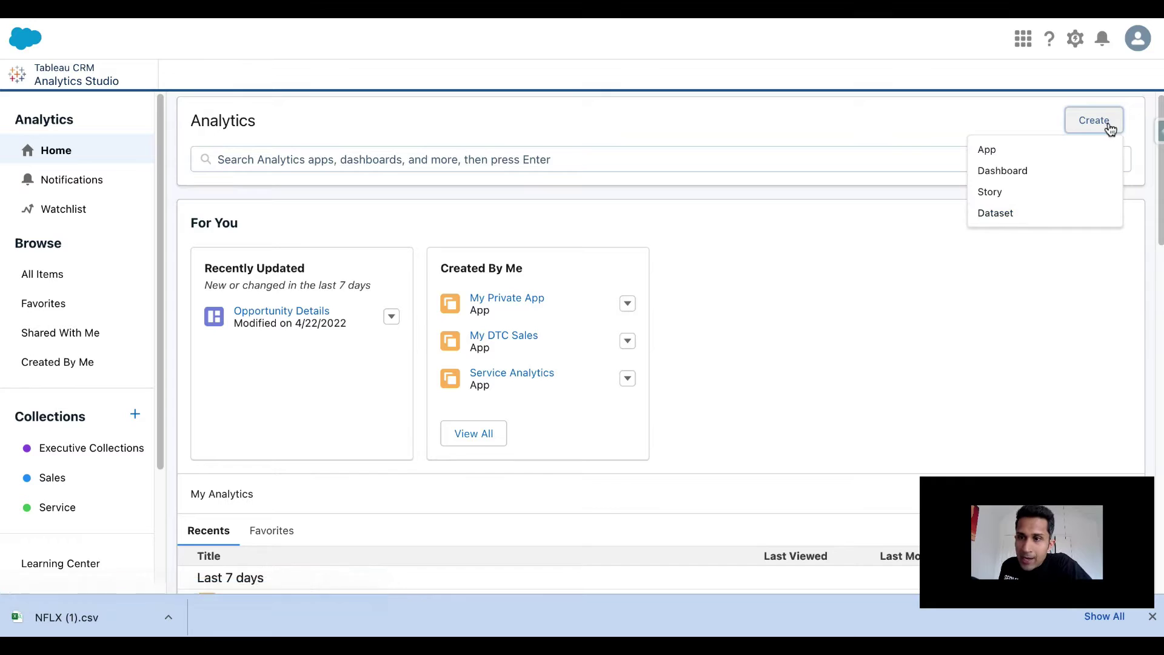
left_click(1032, 212)
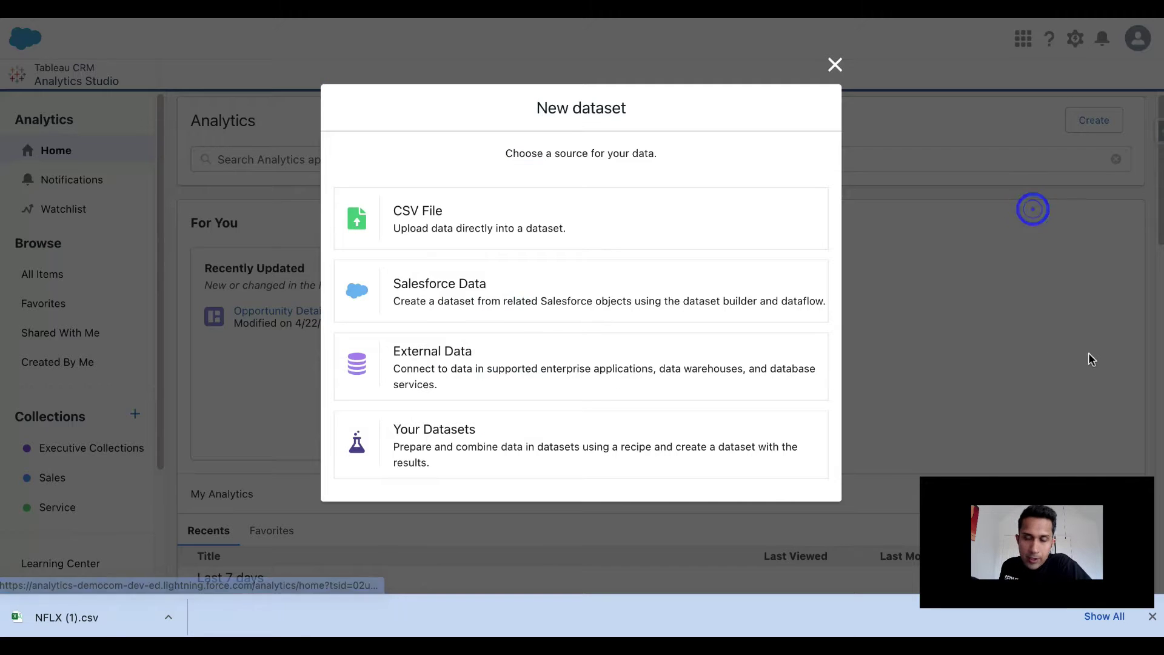
left_click(540, 231)
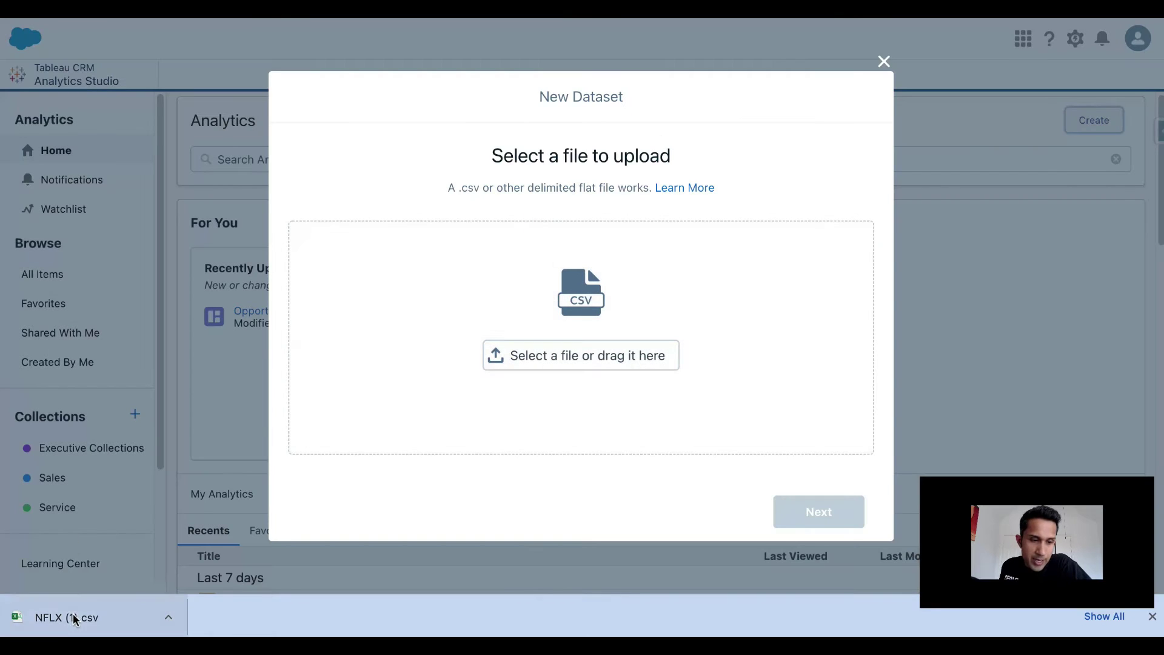
left_click_drag(73, 614, 562, 362)
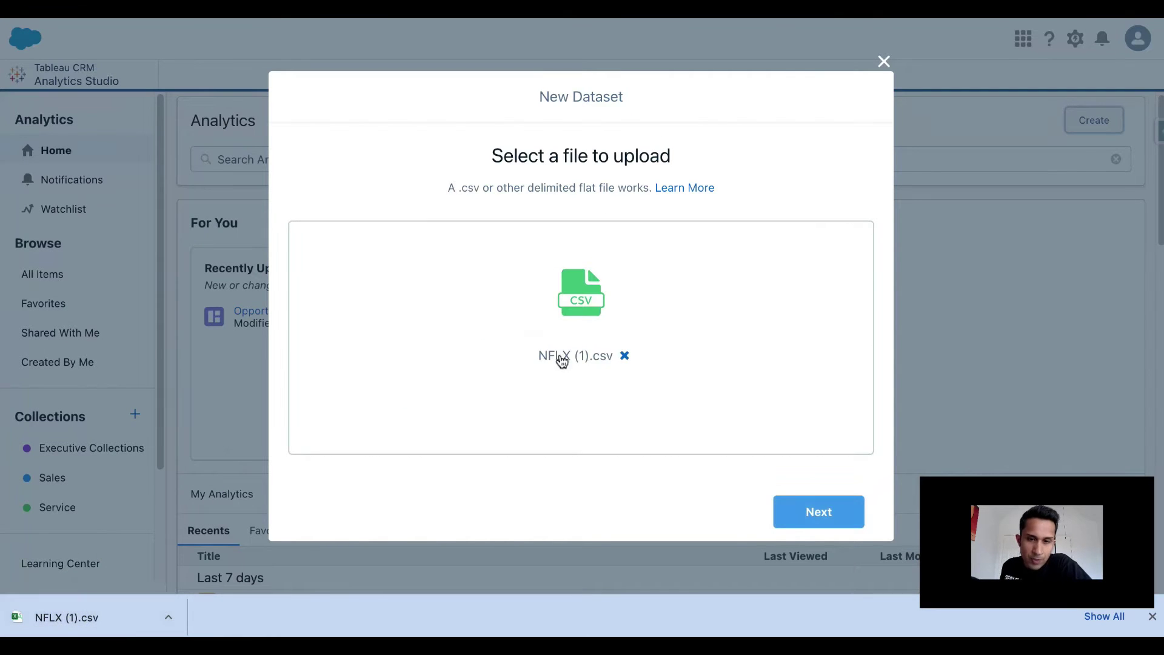
- Accept the dataset name NFLX (1), review field attributes, and upload the file
left_click(794, 523)
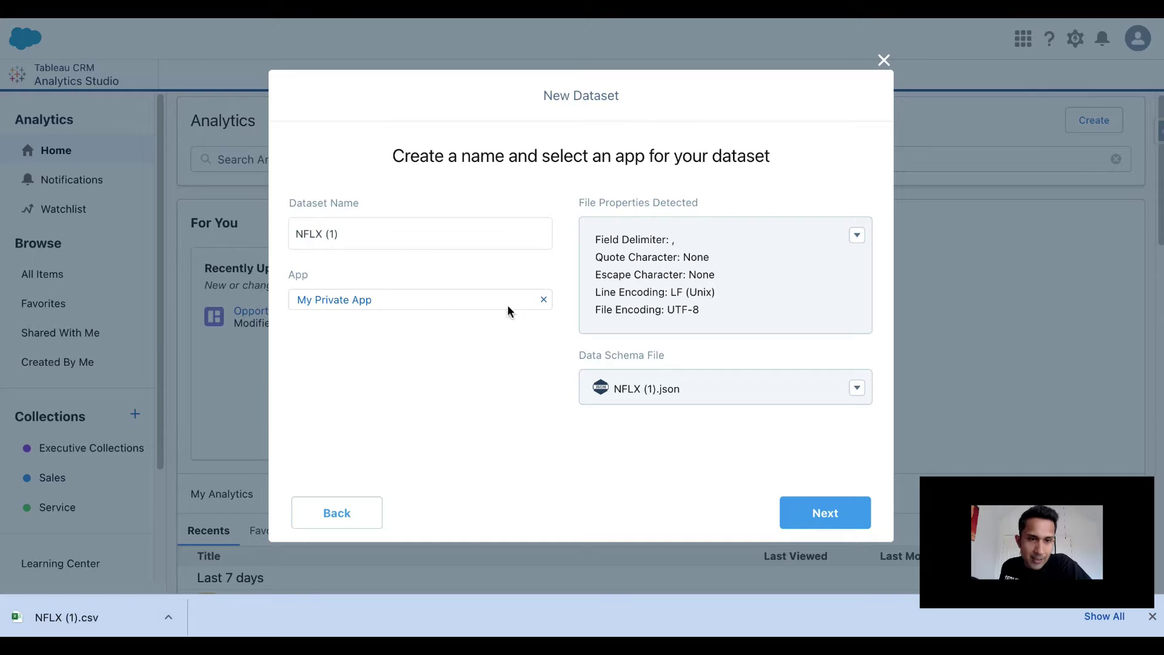
left_click(826, 513)
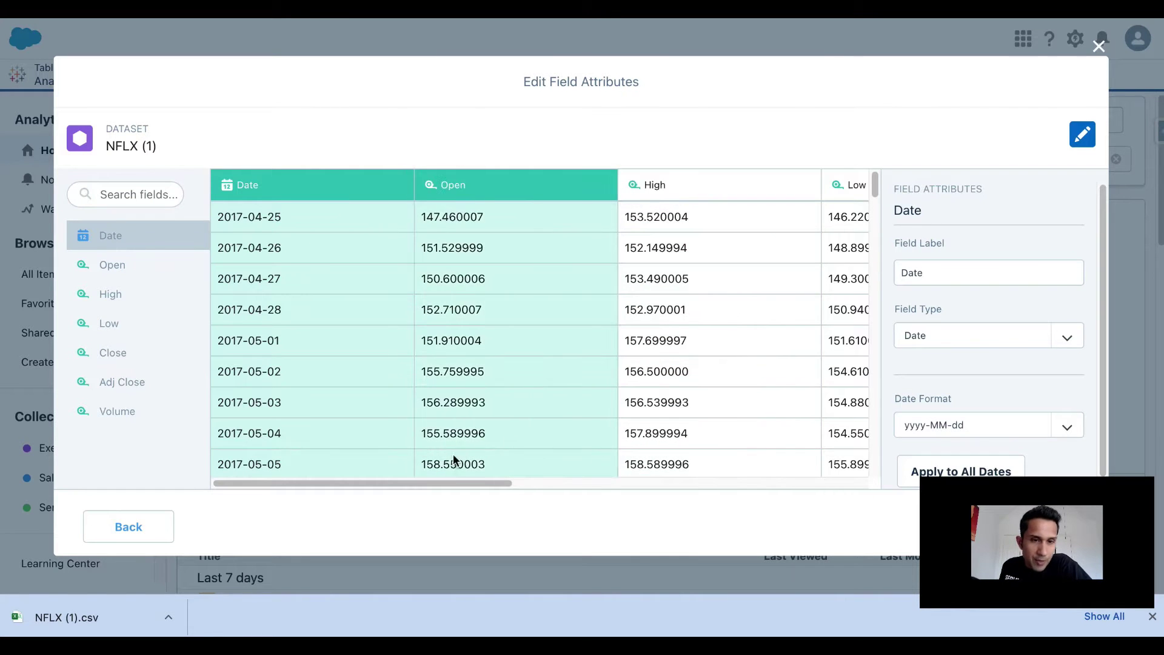
left_click(510, 193)
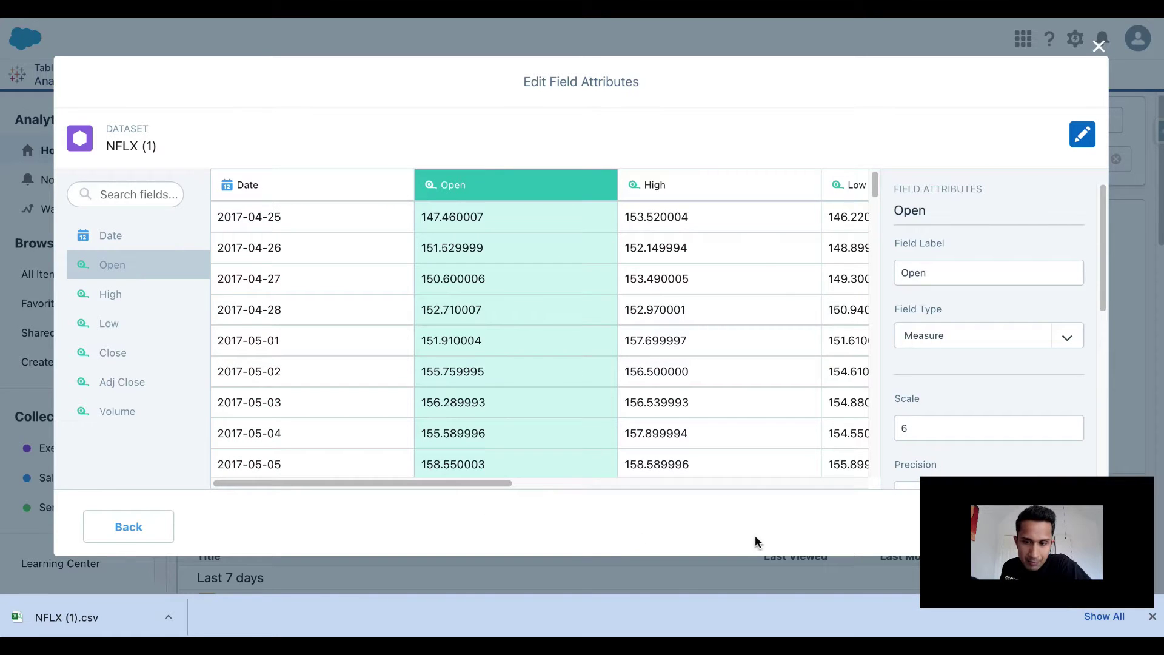
left_click_drag(489, 483, 926, 493)
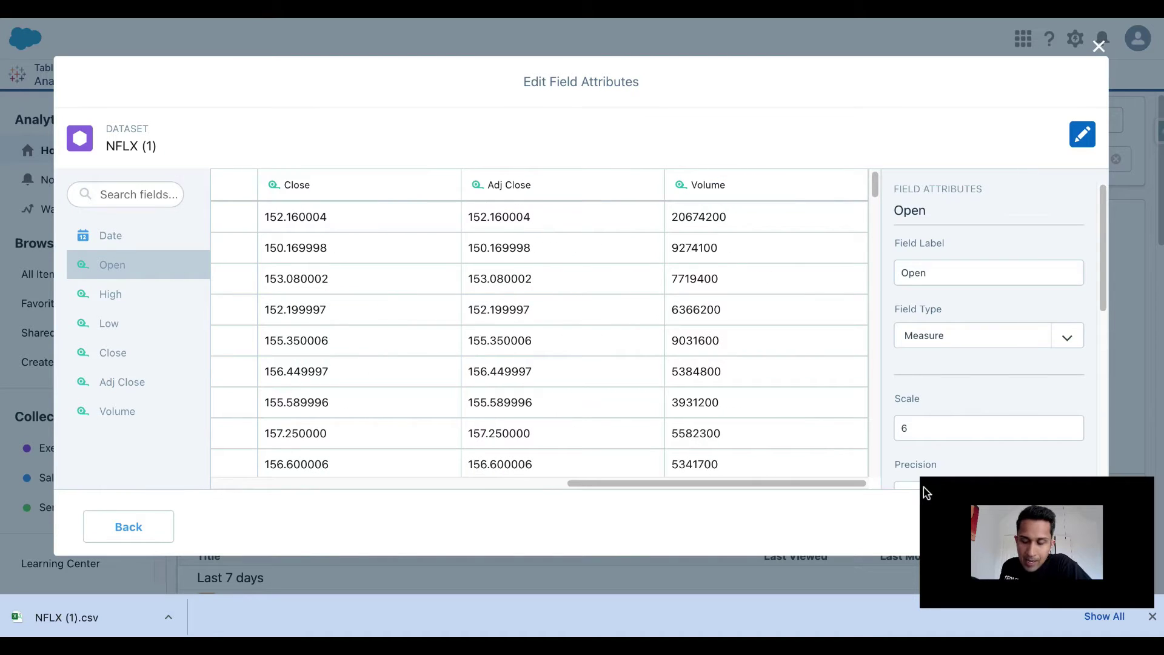
left_click(853, 512)
mouse_move(921, 479)
left_click_drag(920, 479, 991, 566)
left_click(1017, 539)
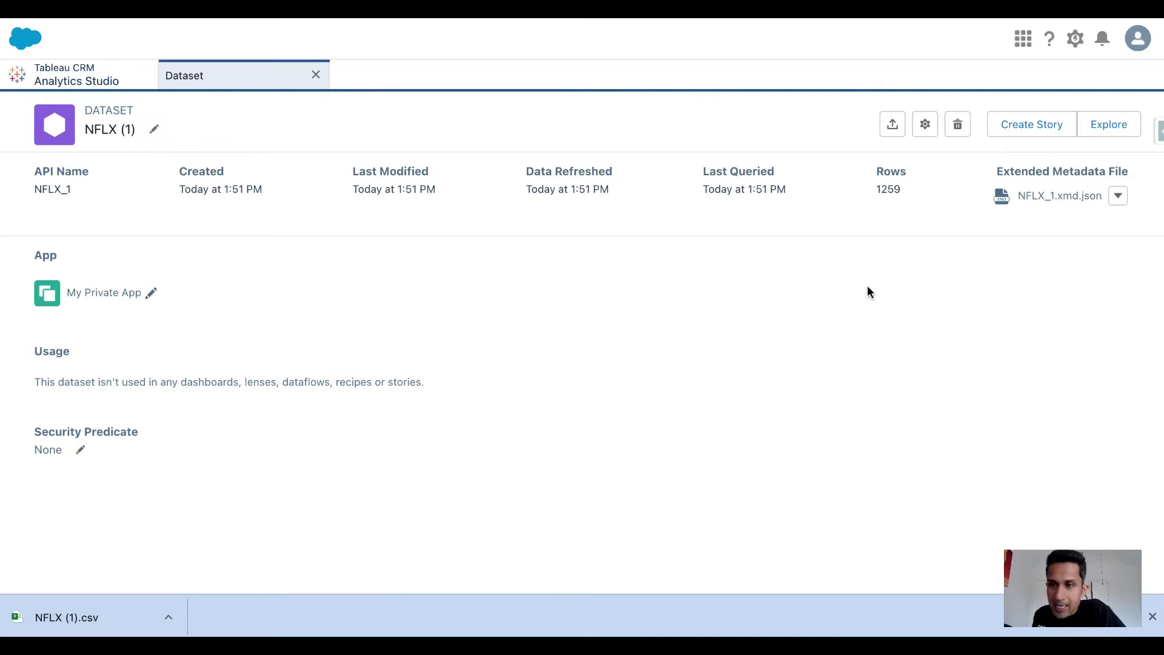
- Explore the NFLX (1) dataset in a lens and switch the chart to Timeline
left_click(1097, 127)
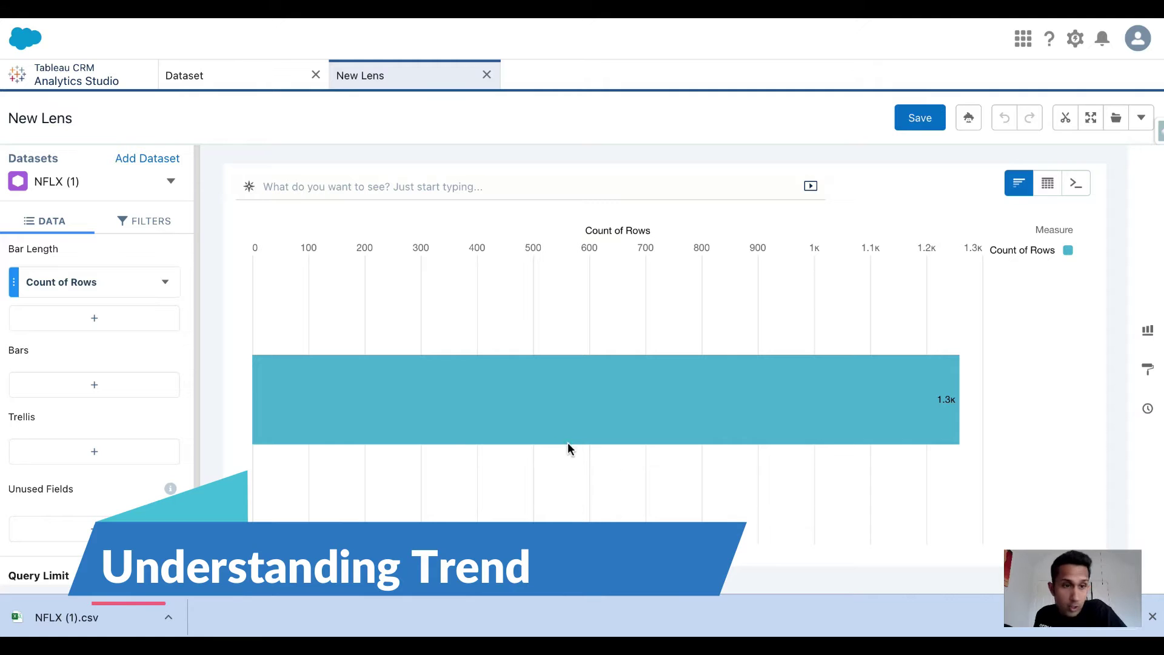
left_click(1148, 332)
left_click(1147, 332)
left_click(1148, 332)
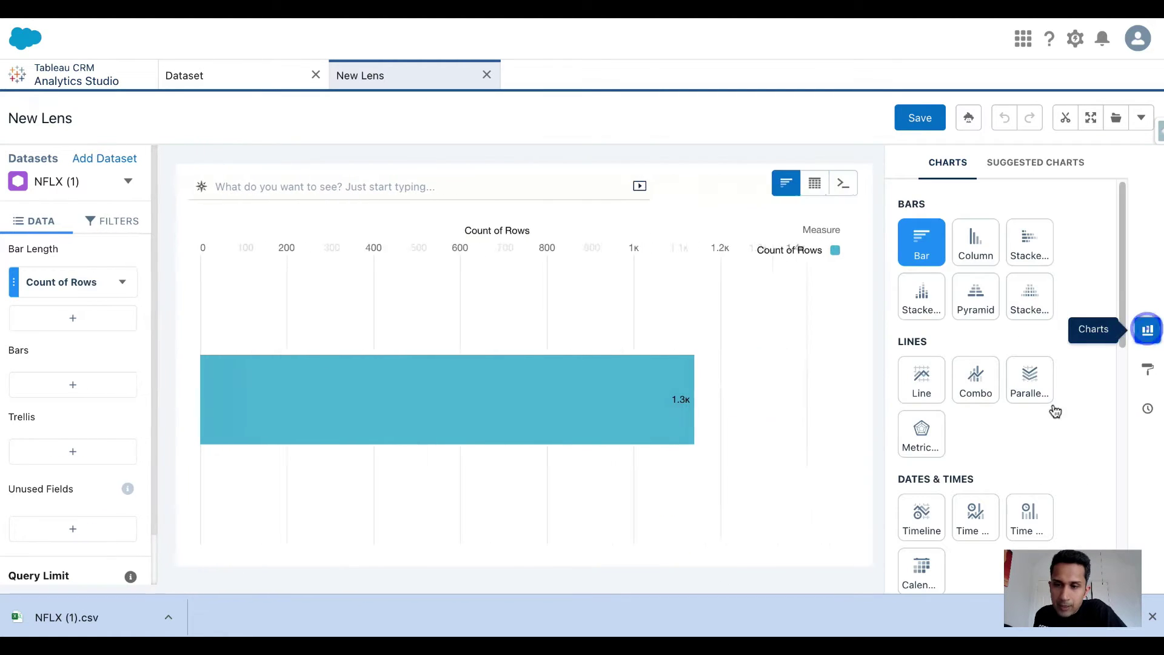
scroll(1008, 470, "down", 1)
left_click(929, 489)
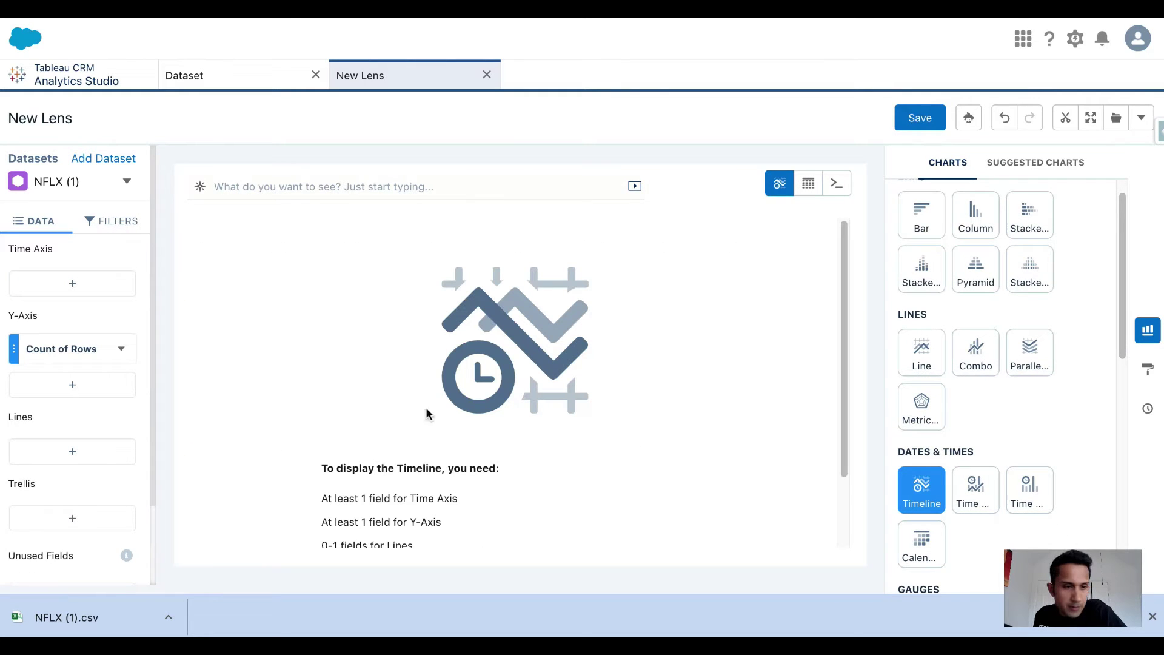
- Plot Sum of Open against Date (Year-Month-Day) and label the clip Netflix Time Series Chart
left_click(59, 347)
left_click(158, 155)
left_click(263, 293)
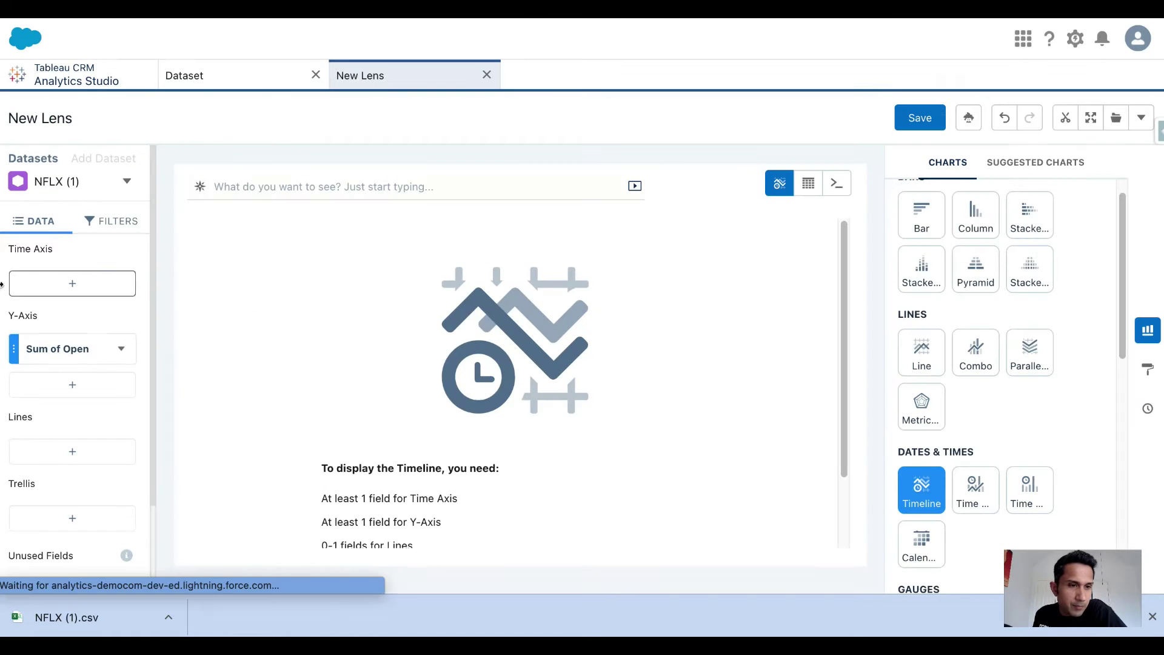
left_click(57, 285)
left_click(206, 363)
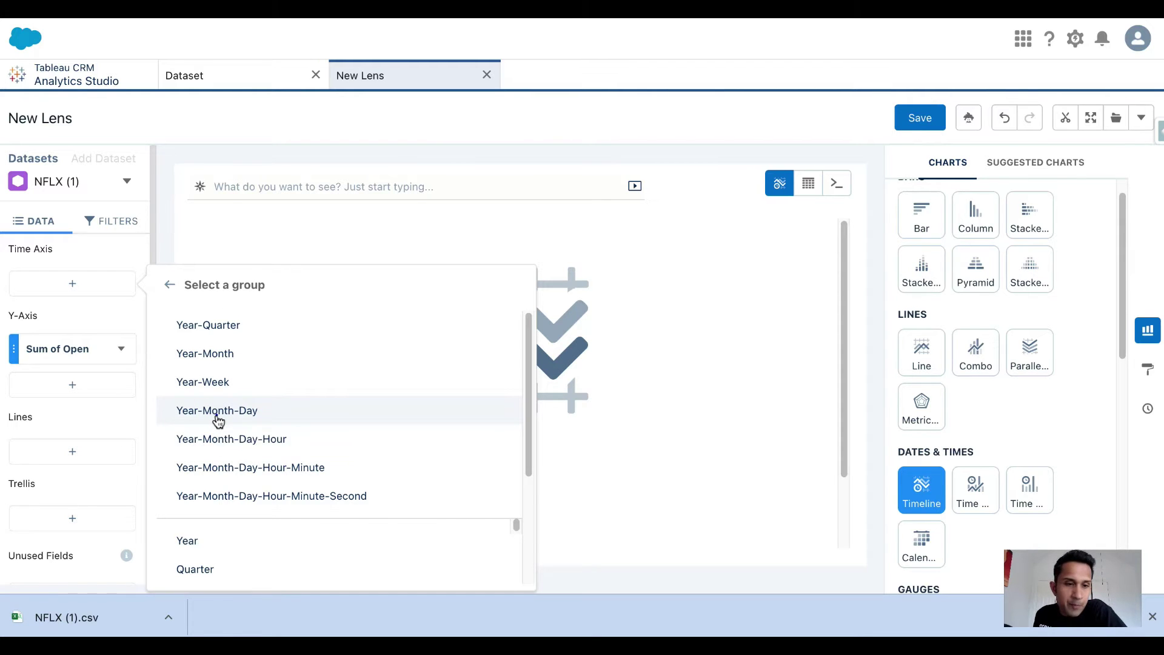
left_click(218, 412)
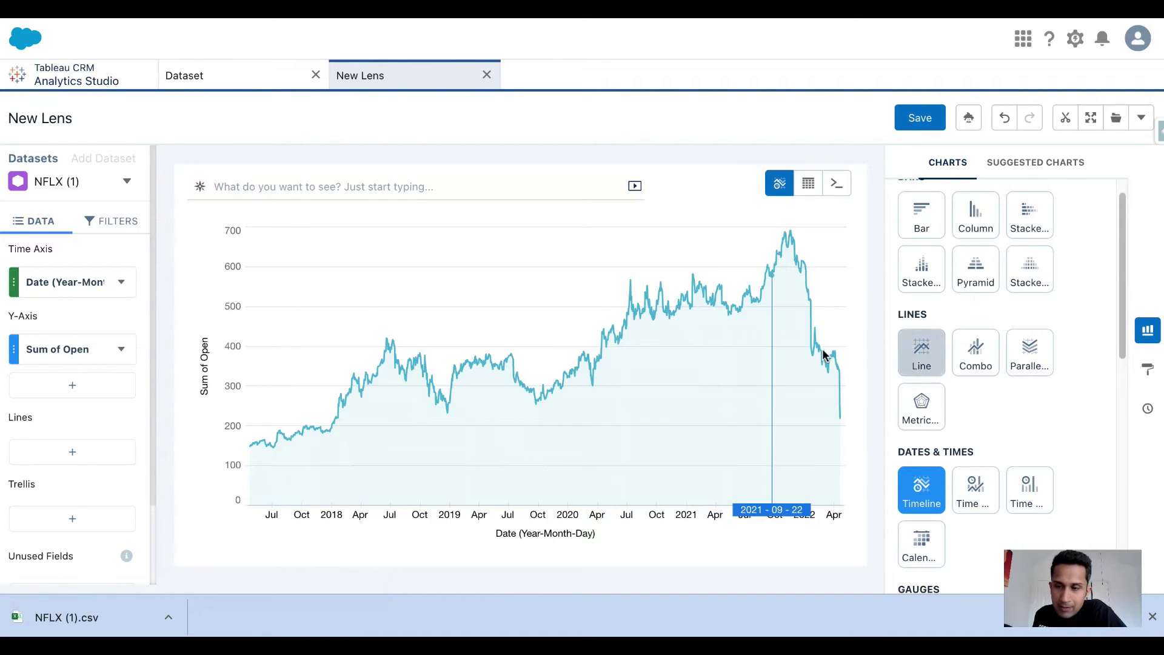
left_click(1066, 118)
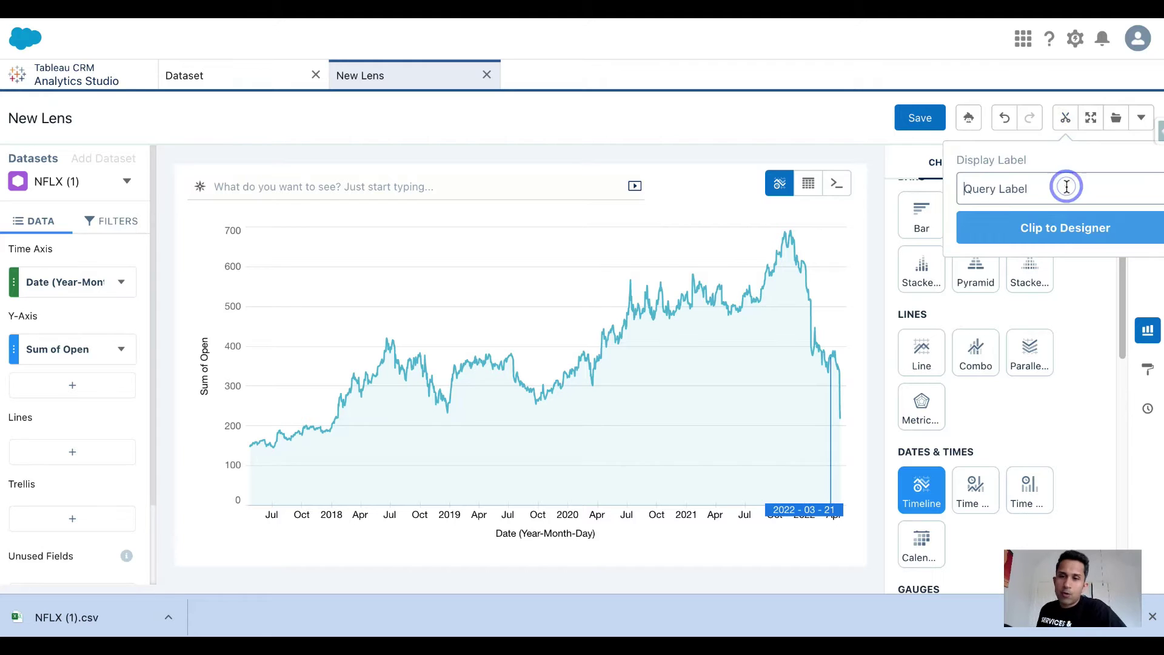
type("Netflix Time Series Chart")
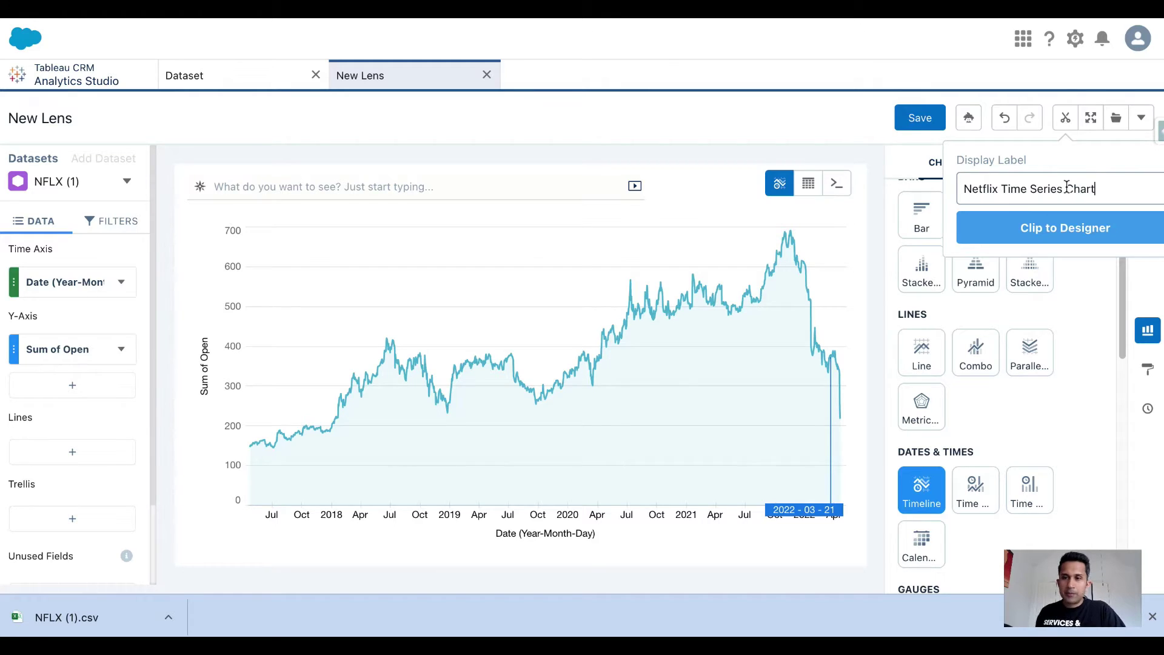
- Place the Netflix Time Series Chart timeline on the new dashboard and enlarge it
left_click(1066, 227)
left_click_drag(984, 308, 584, 484)
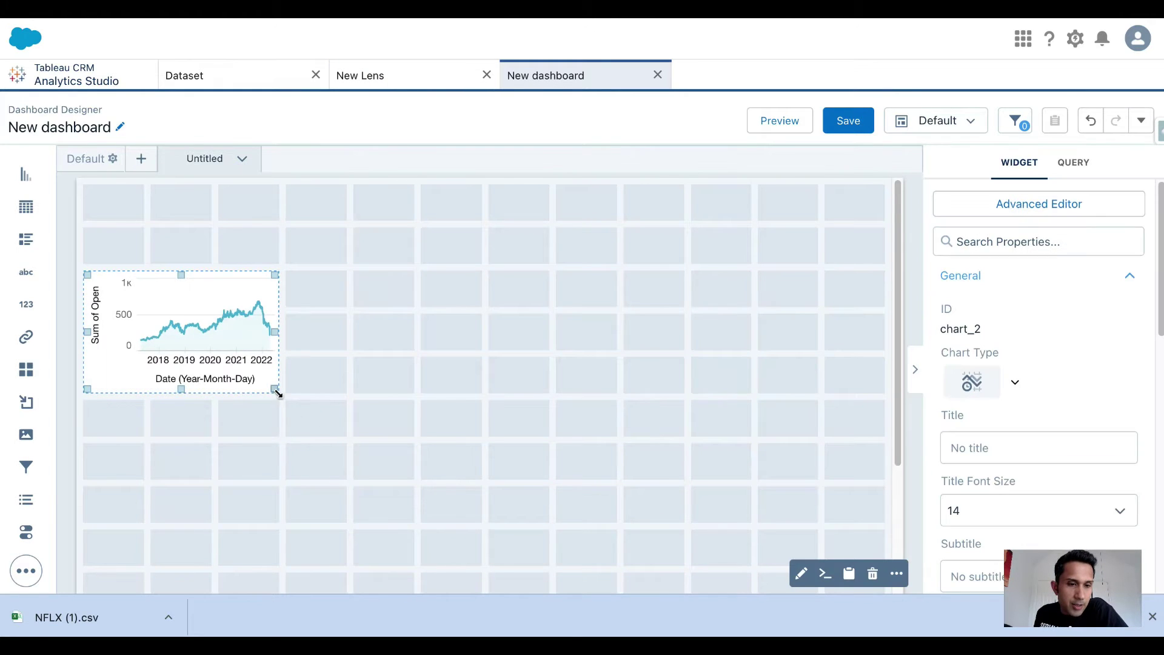
left_click_drag(276, 391, 453, 501)
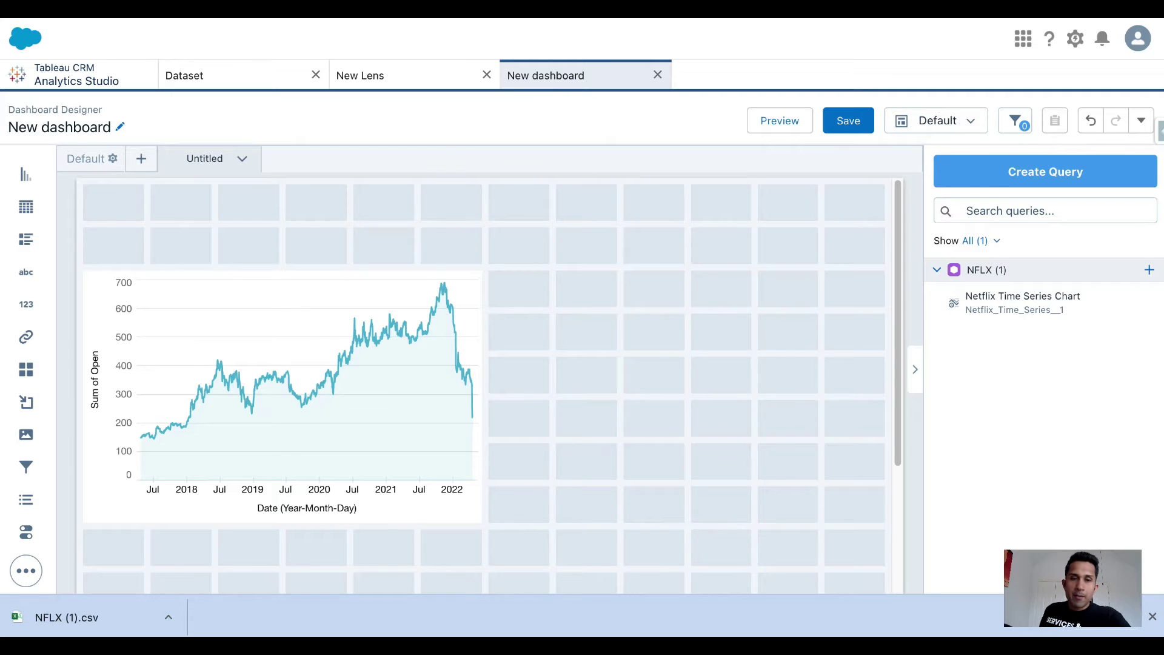
- Undo the lens back to the bar chart and convert it to a Compare Table
left_click(382, 75)
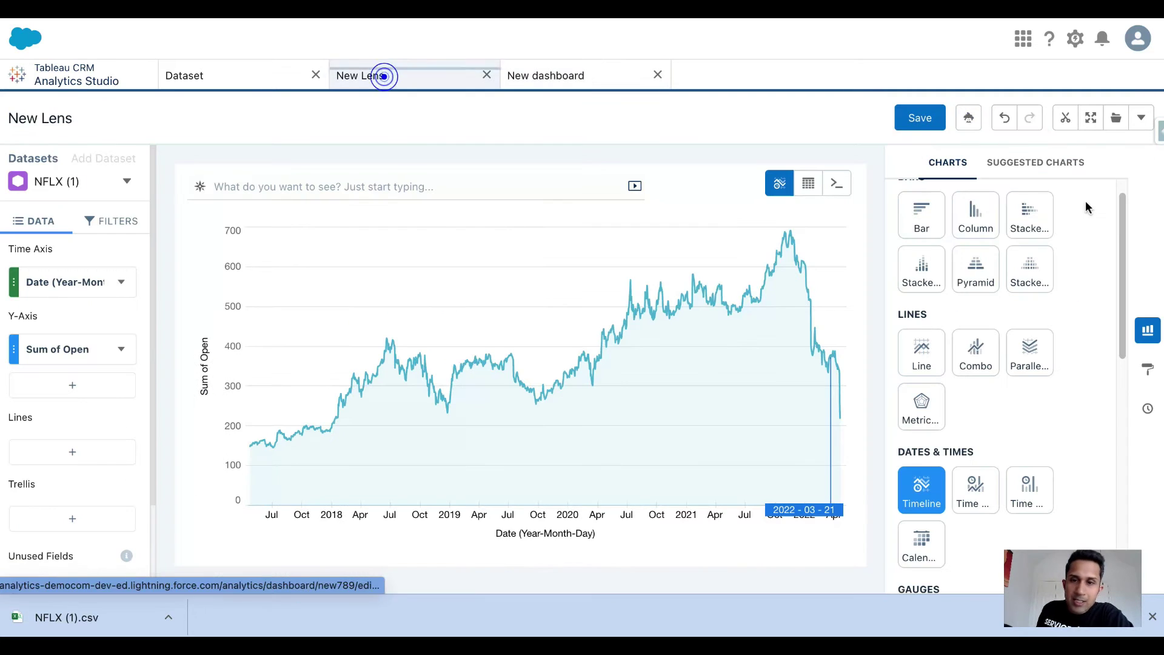
left_click(1007, 119)
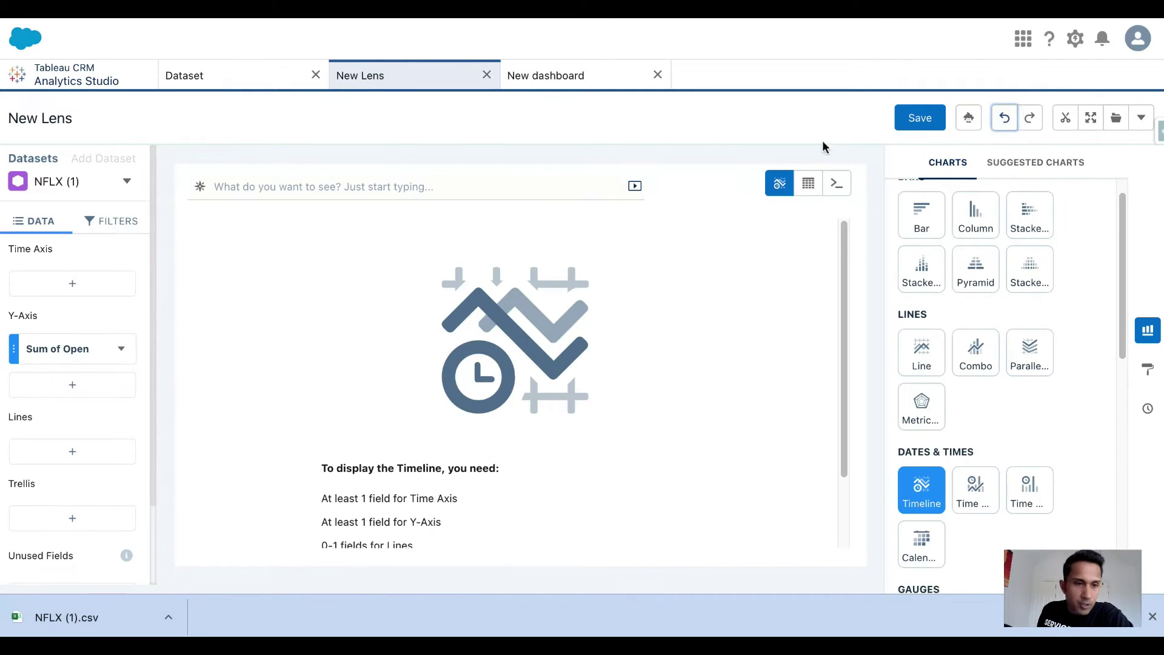
left_click(1004, 119)
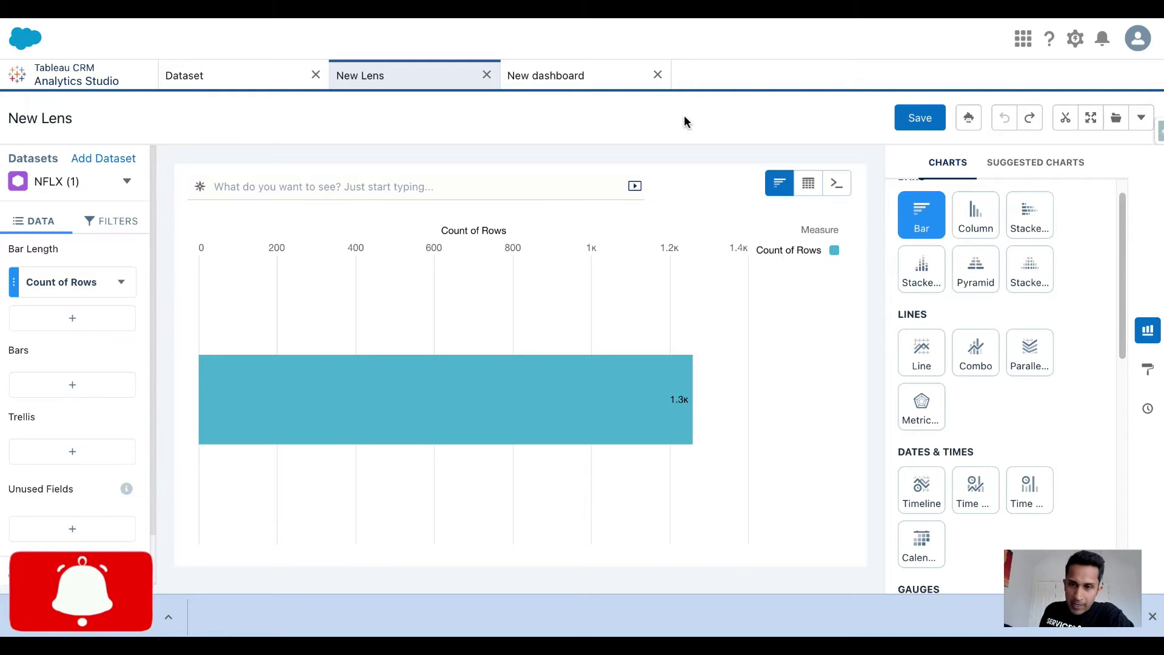
left_click(810, 189)
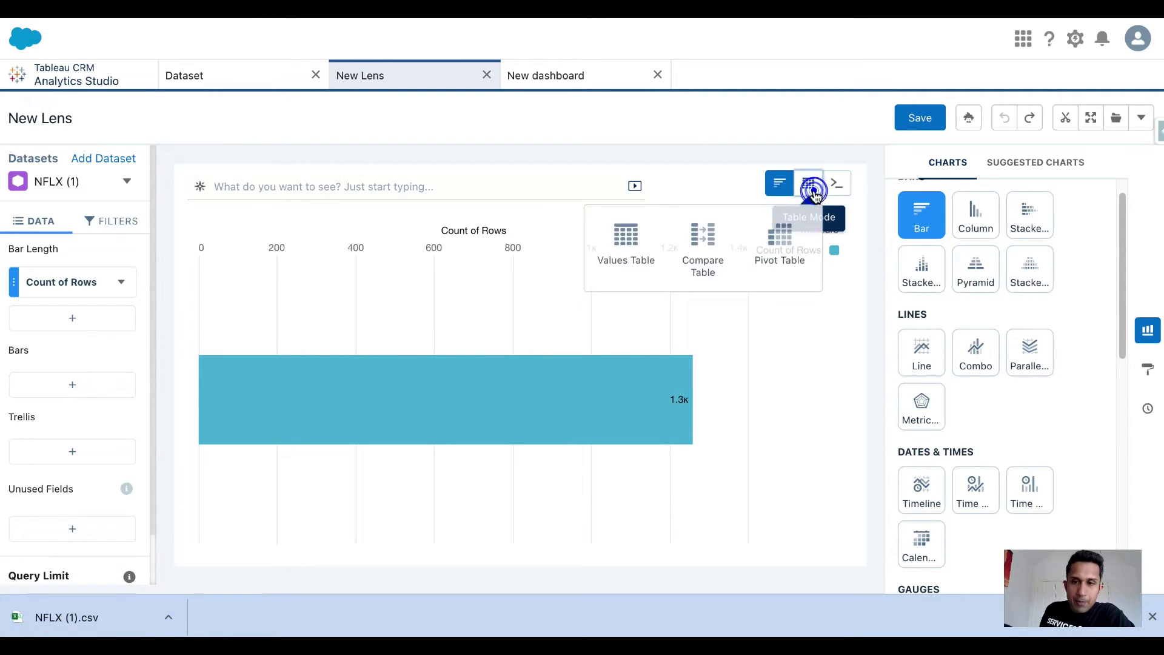
left_click(691, 252)
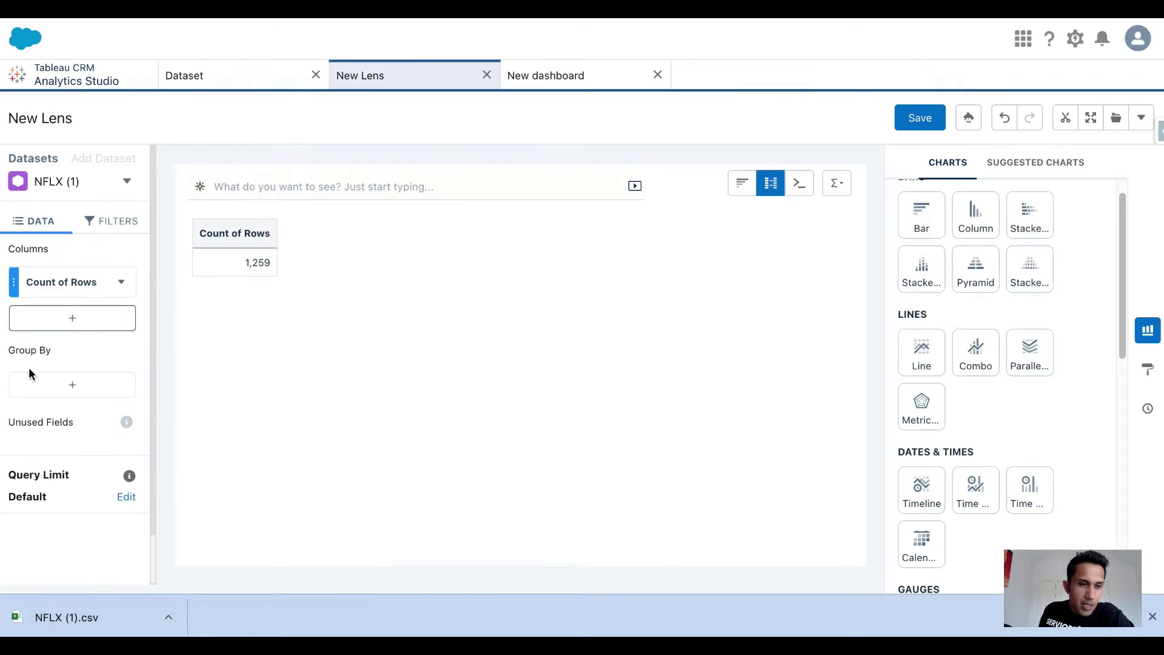
- Group the table by Date (Year-Month-Day) and change the measure to Sum of Open
left_click(53, 394)
left_click(184, 257)
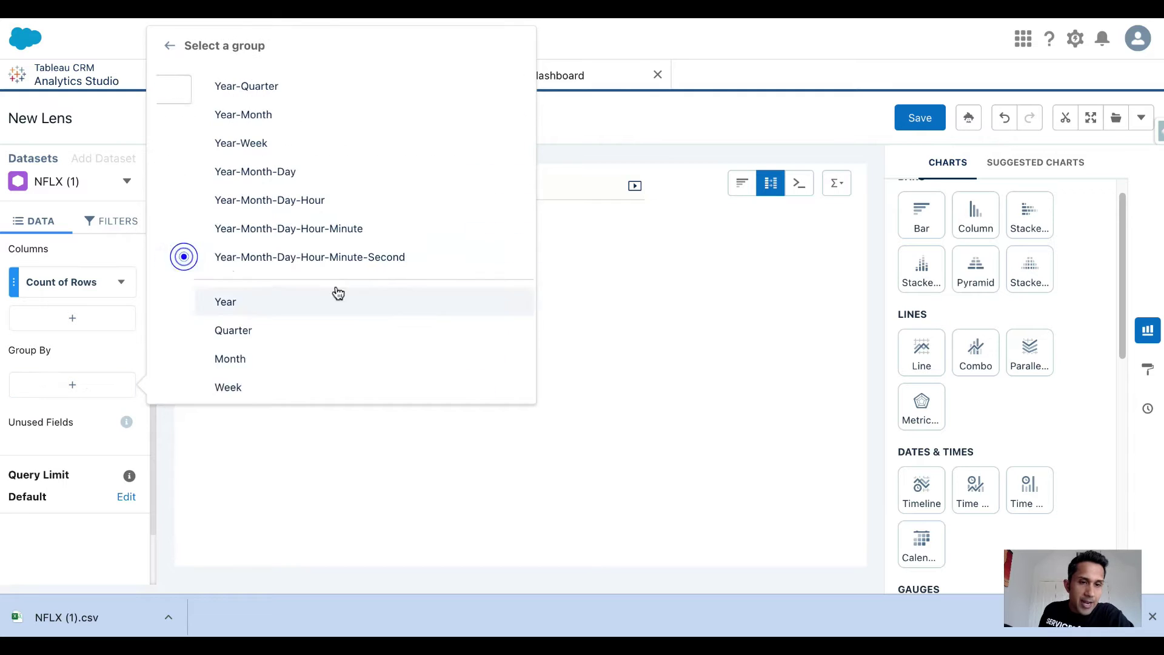
left_click(212, 162)
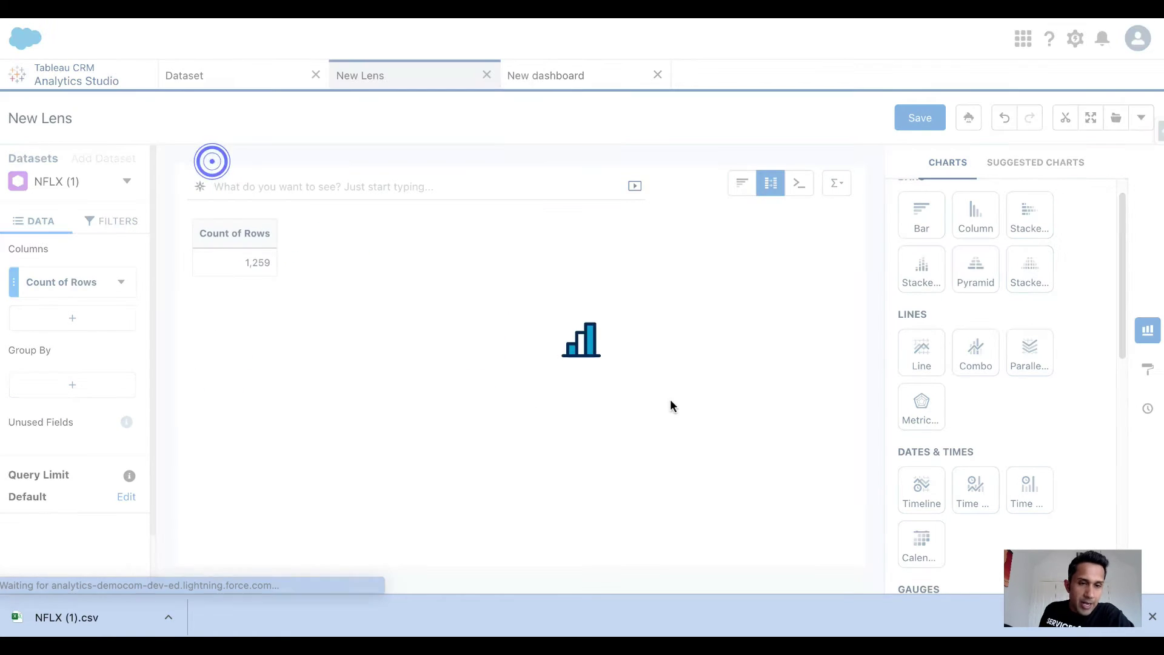
left_click(70, 279)
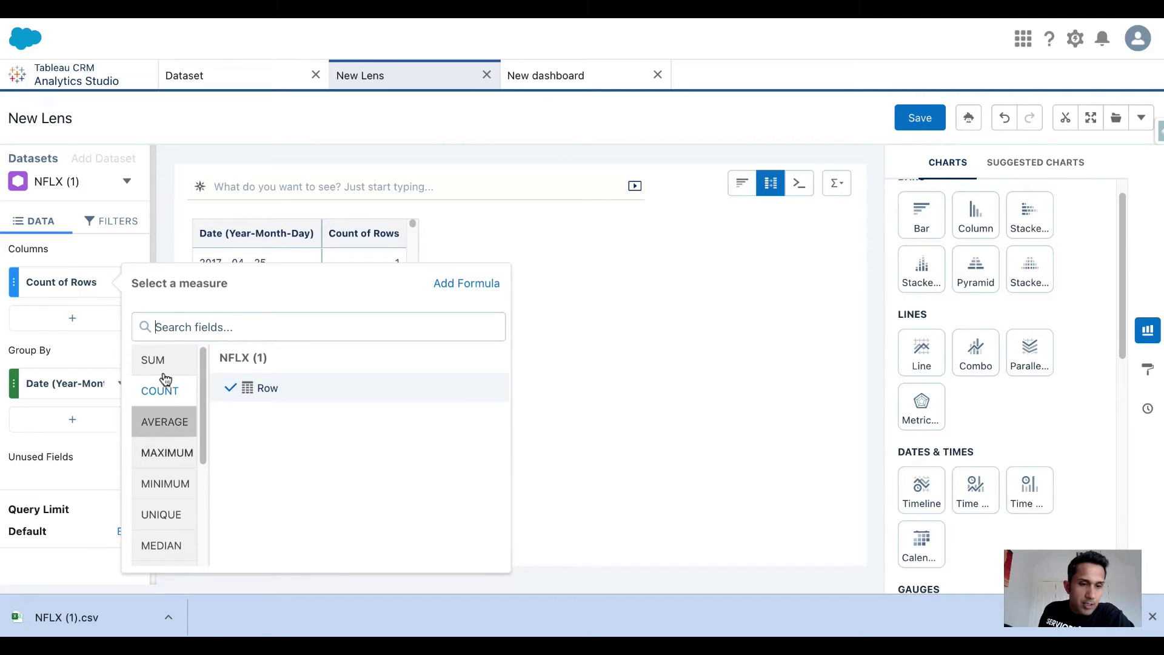
scroll(157, 367, "down", 1)
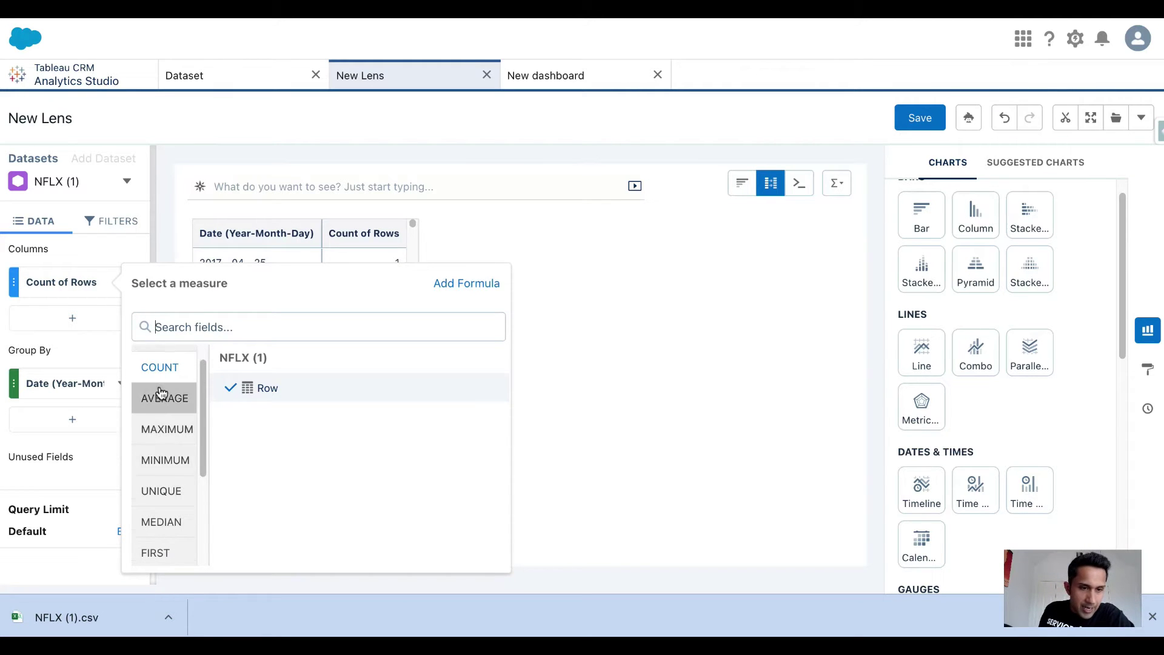
scroll(164, 430, "up", 1)
left_click(168, 362)
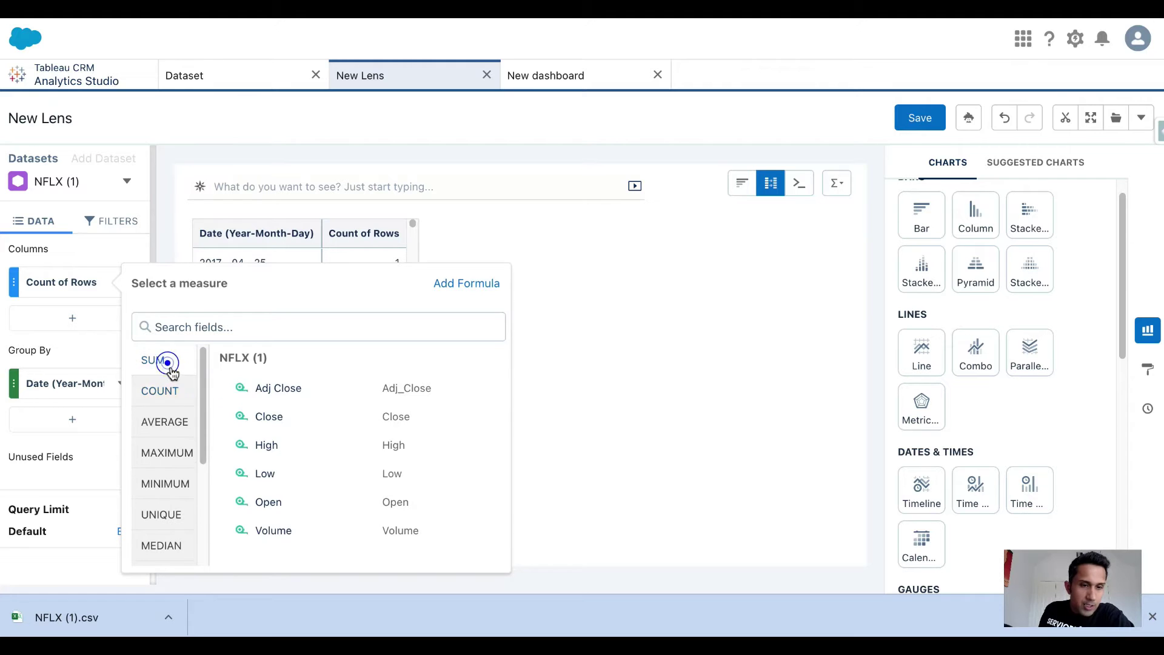
left_click(263, 501)
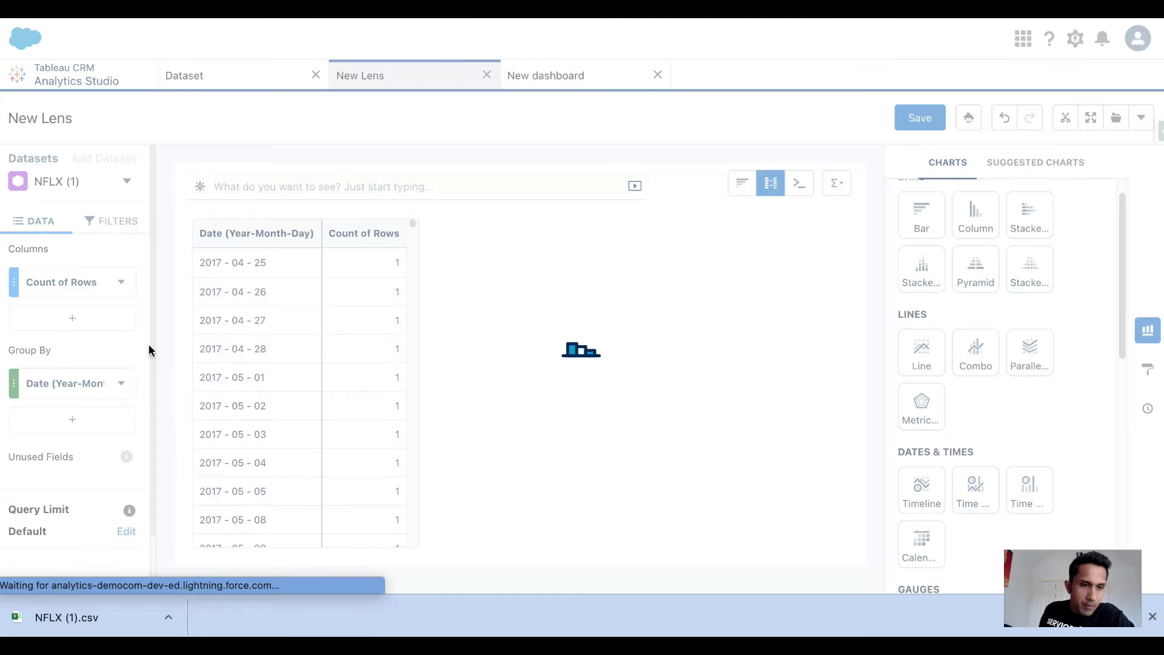
- Add Sum of Volume as a second measure column
left_click(72, 318)
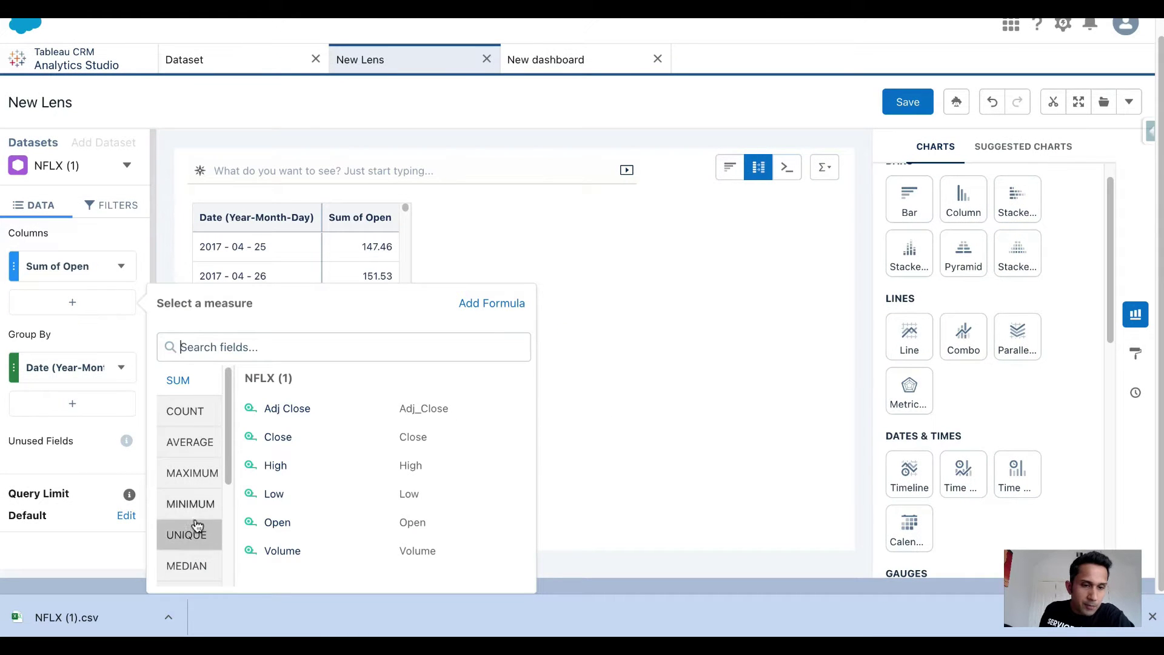
left_click(676, 318)
left_click(90, 327)
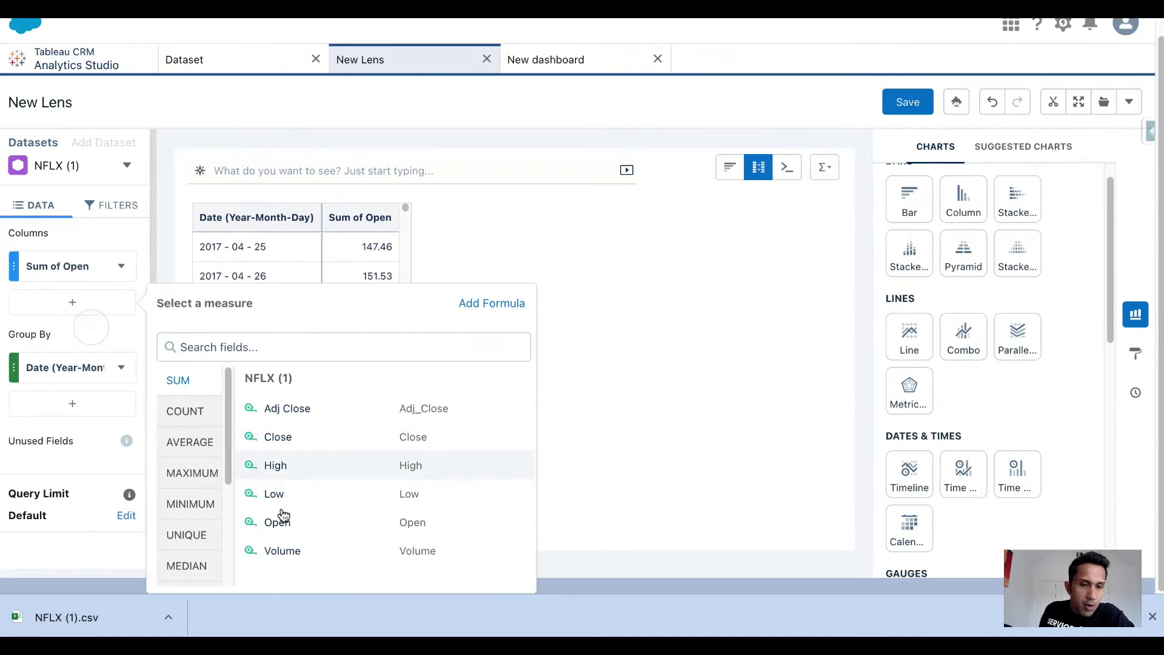
left_click(289, 550)
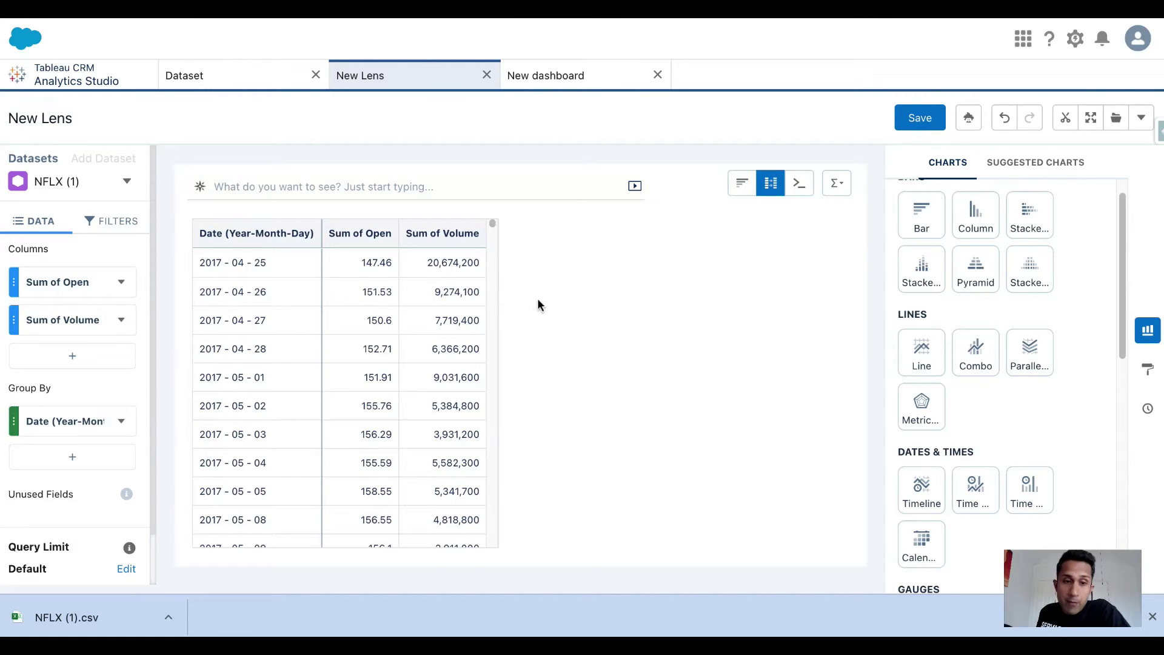
left_click(630, 300)
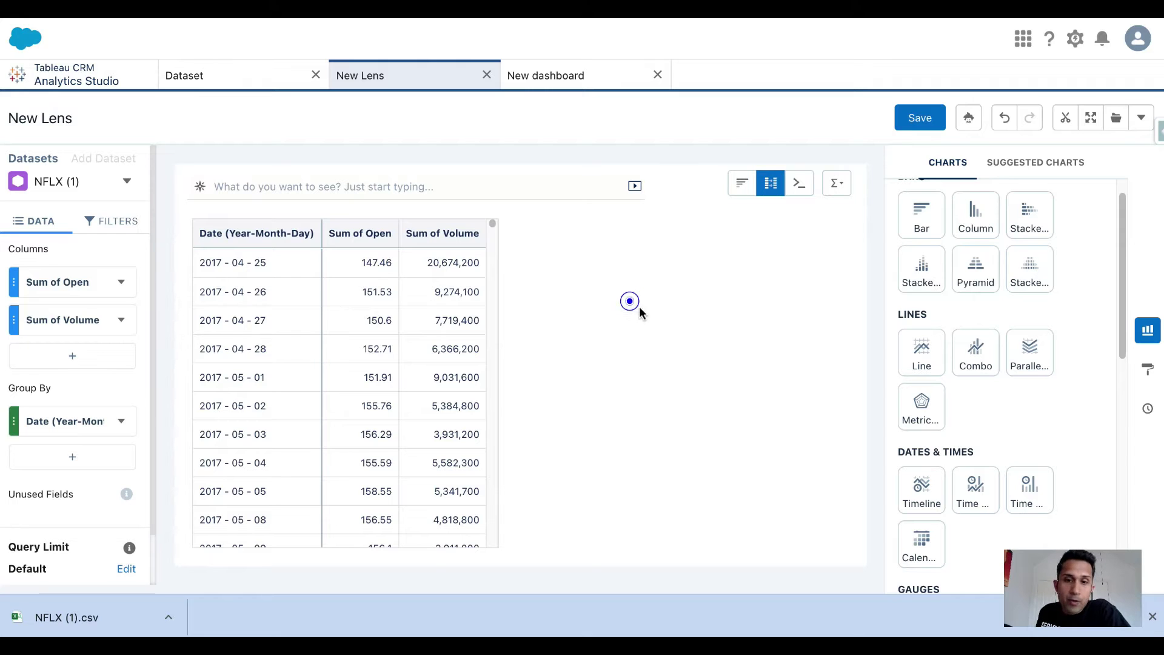
- Add a Period Over Period formula column: day-over-day % change of Sum of Open
left_click(102, 358)
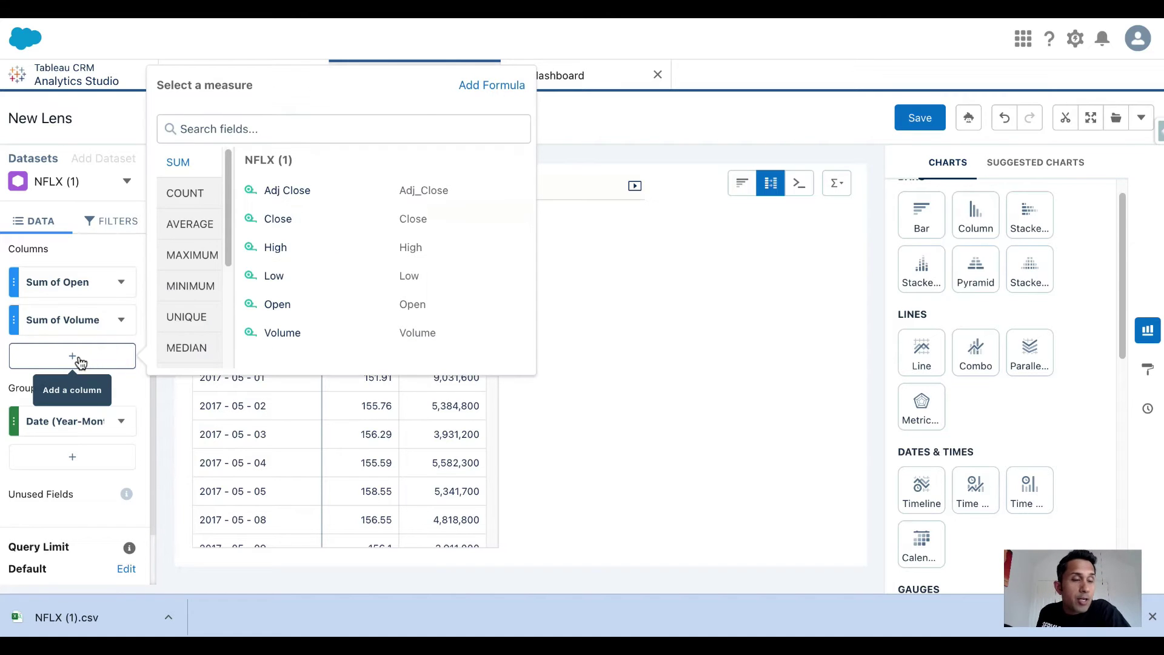
left_click(493, 86)
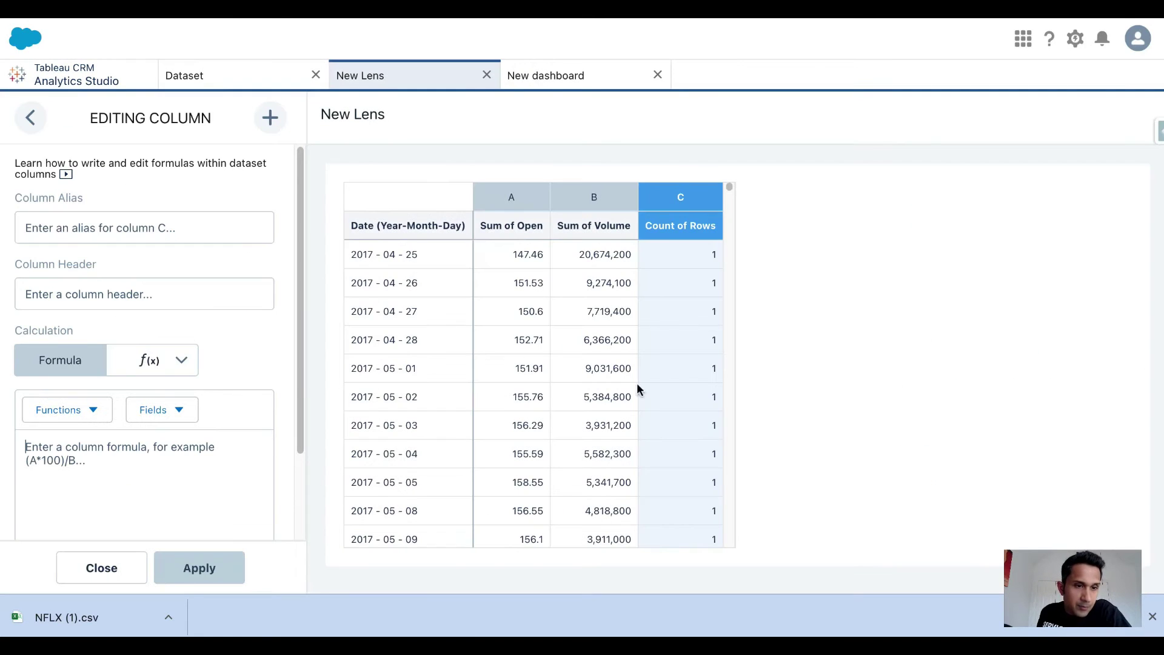
left_click(179, 360)
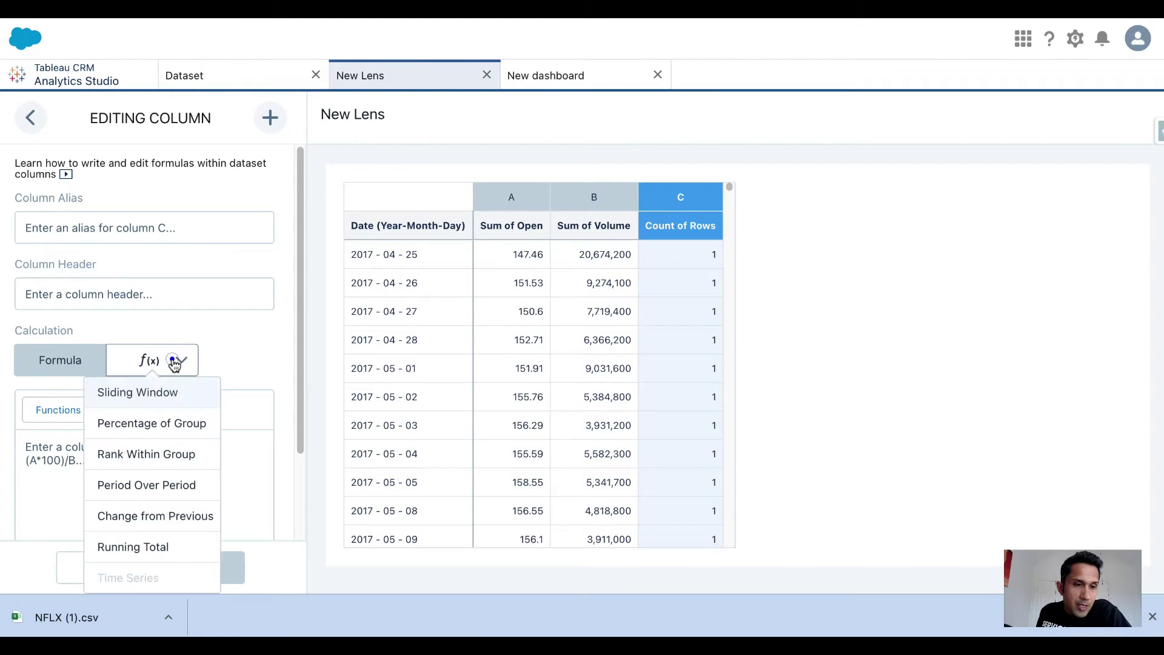
left_click(170, 489)
scroll(213, 390, "down", 1)
left_click(73, 433)
left_click(74, 433)
left_click(77, 433)
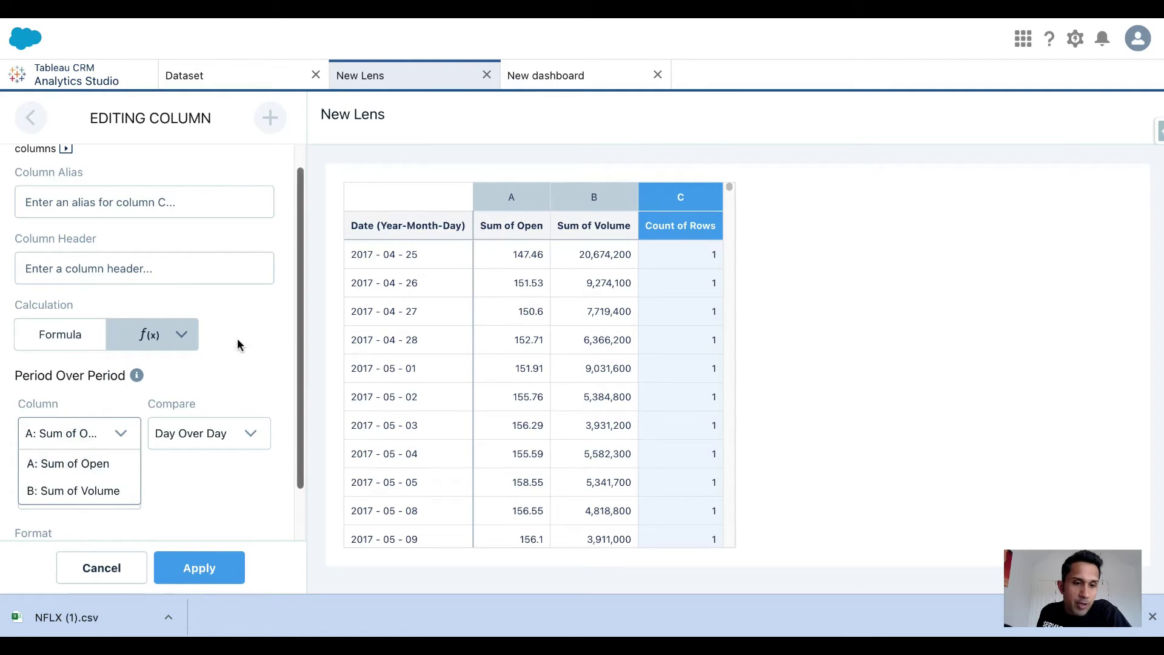
left_click(262, 337)
scroll(229, 458, "down", 1)
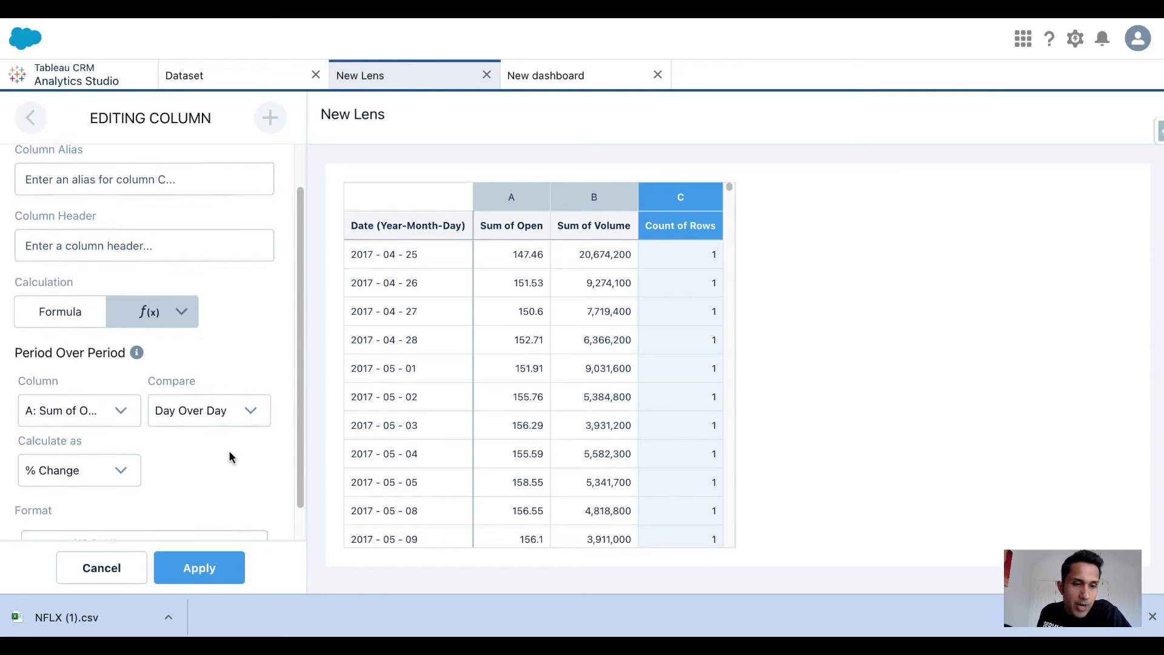
scroll(217, 519, "down", 1)
left_click(205, 568)
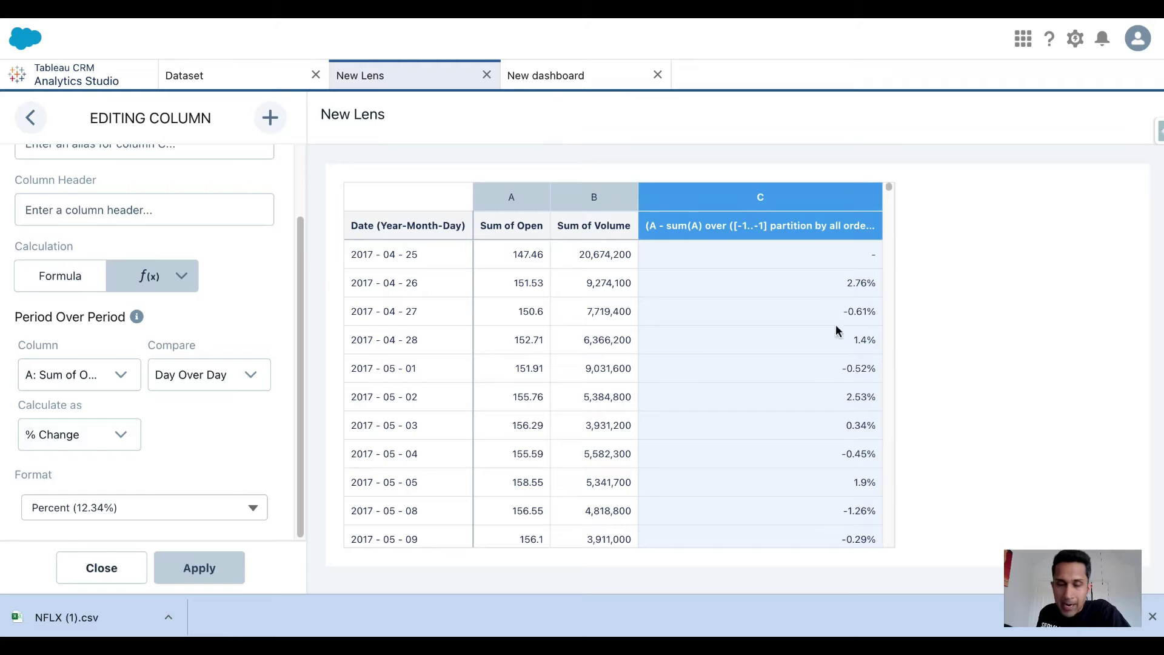
- Title the new column '% Change in Open Price' and close the column editor
scroll(246, 301, "up", 2)
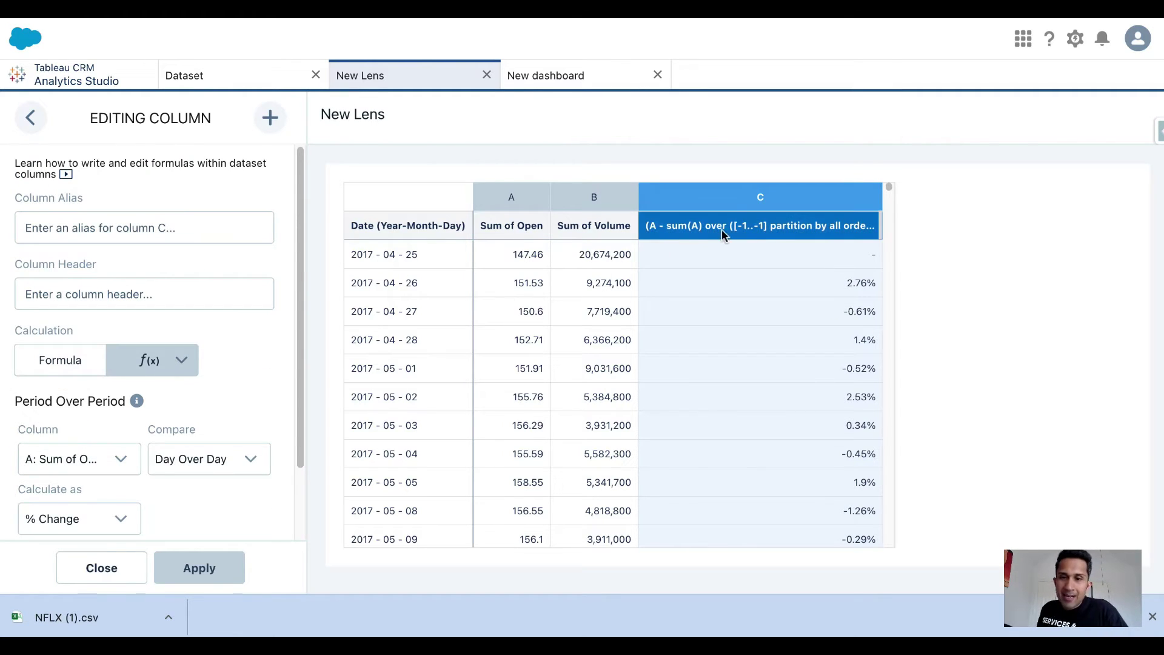
left_click(101, 306)
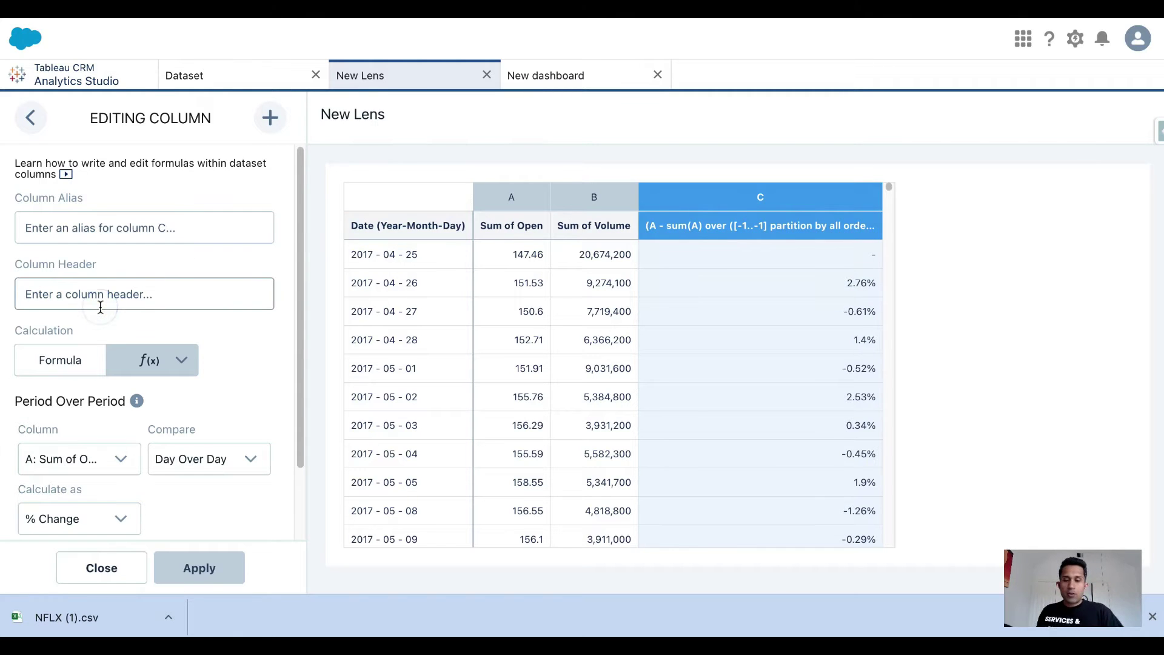
type("% Change in Open Price")
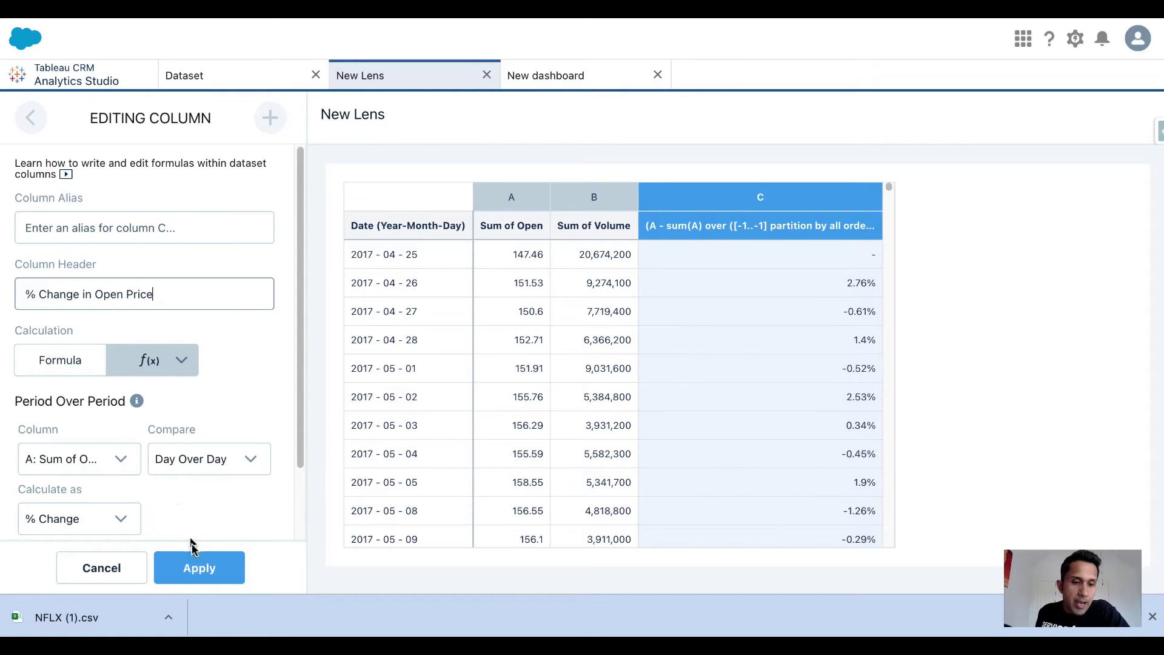
left_click(193, 564)
scroll(246, 368, "down", 2)
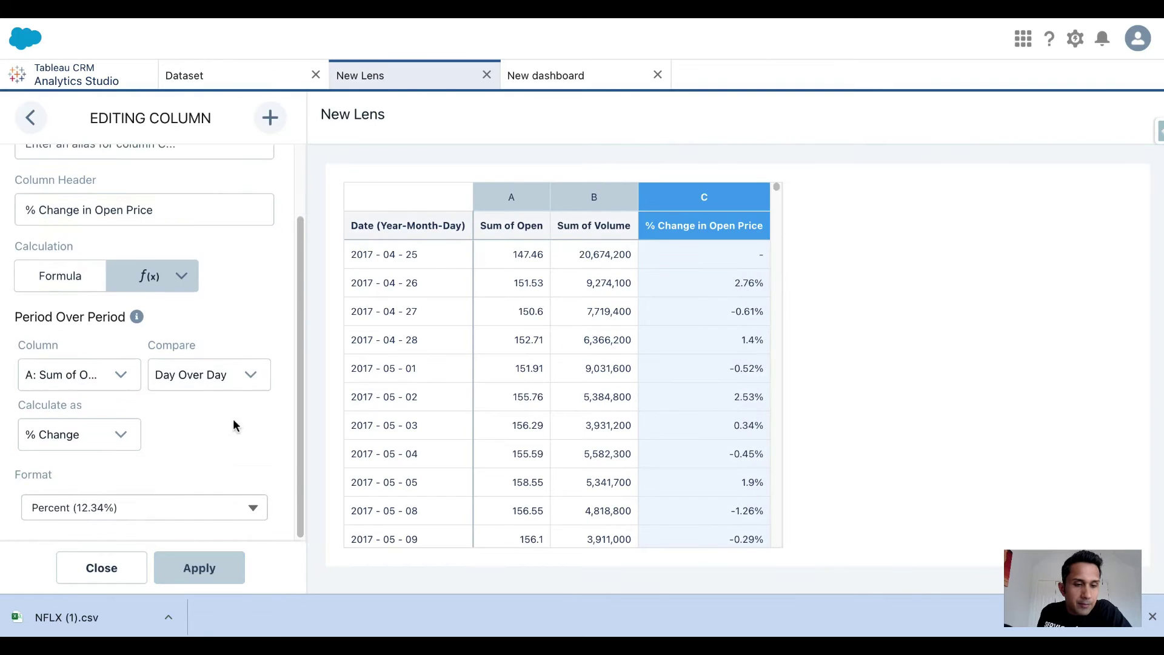
left_click(101, 567)
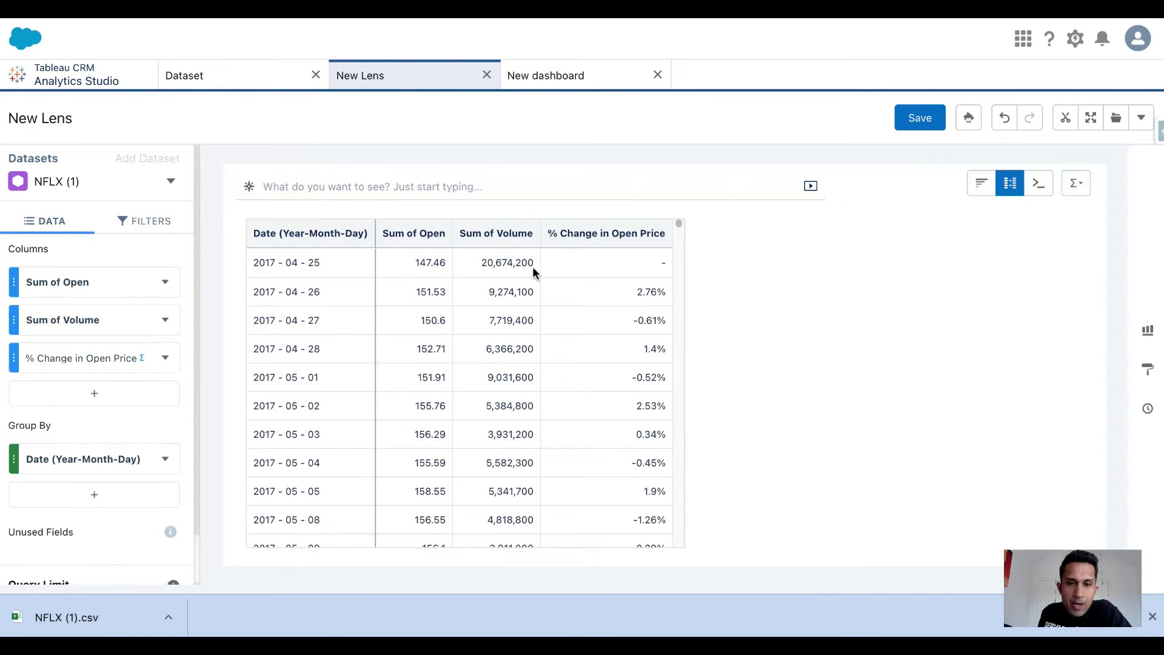
- Add a Period Over Period formula column computing day-over-day change of Sum of Volume
left_click(102, 394)
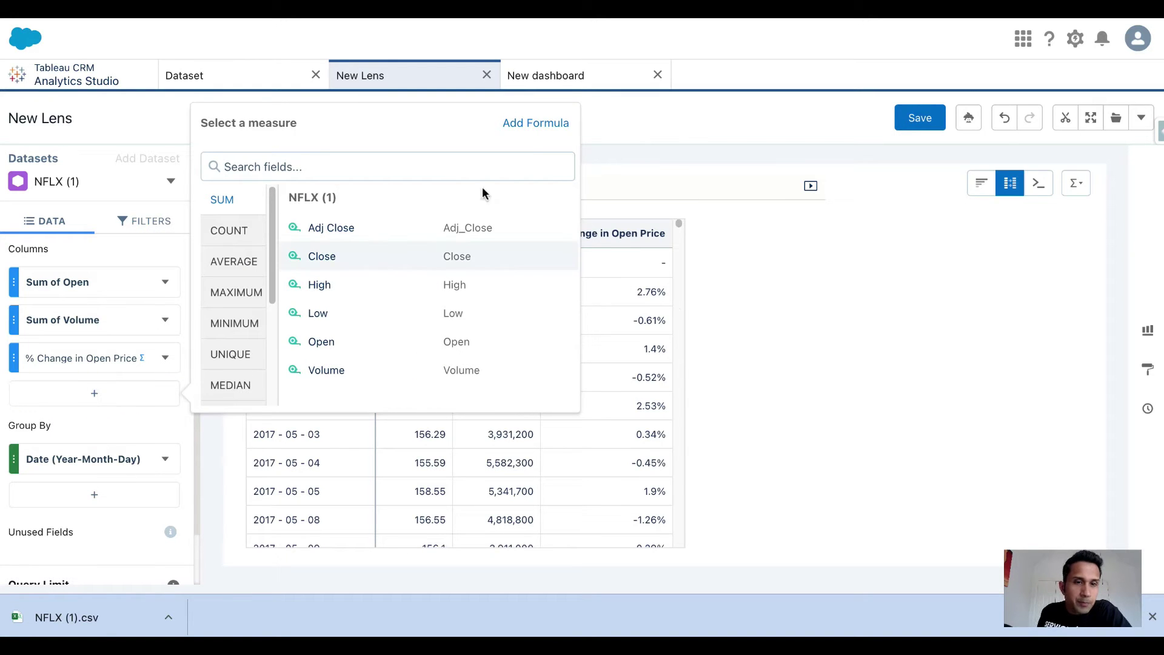
left_click(533, 123)
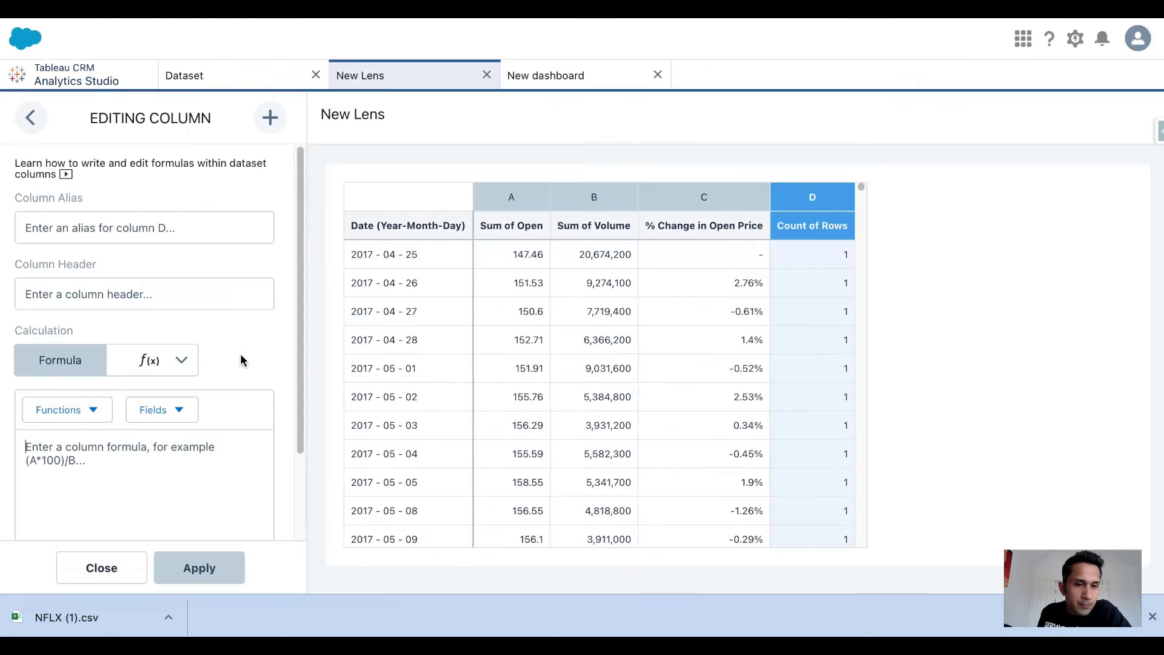
left_click(151, 362)
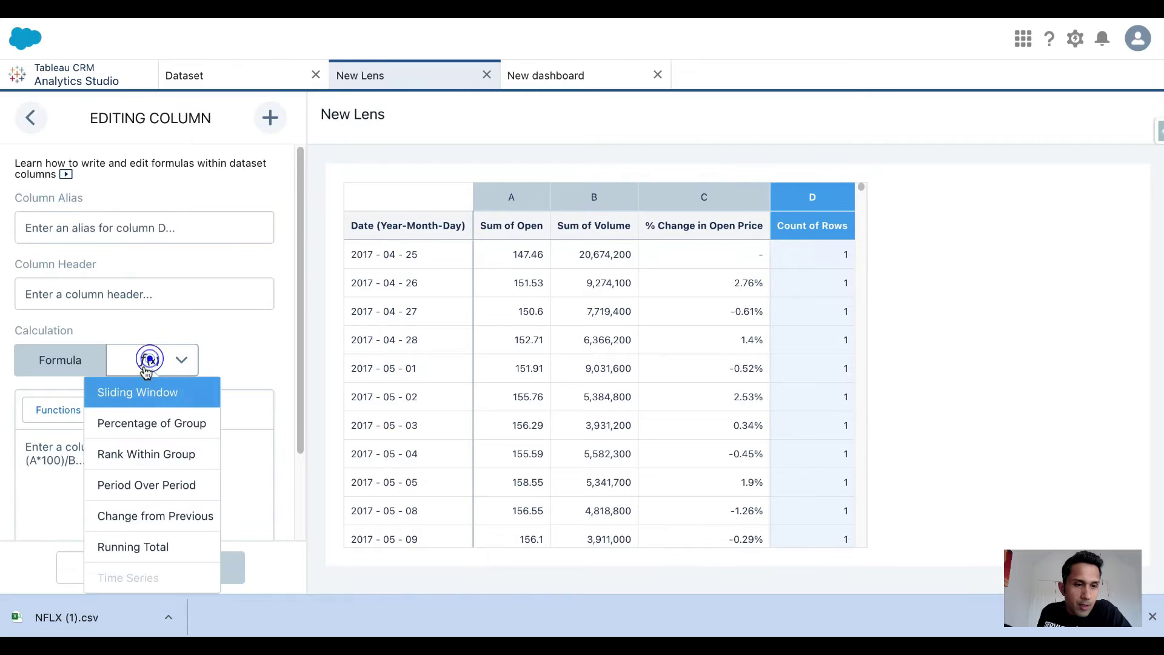
left_click(166, 484)
scroll(265, 384, "down", 2)
left_click(68, 376)
left_click(73, 432)
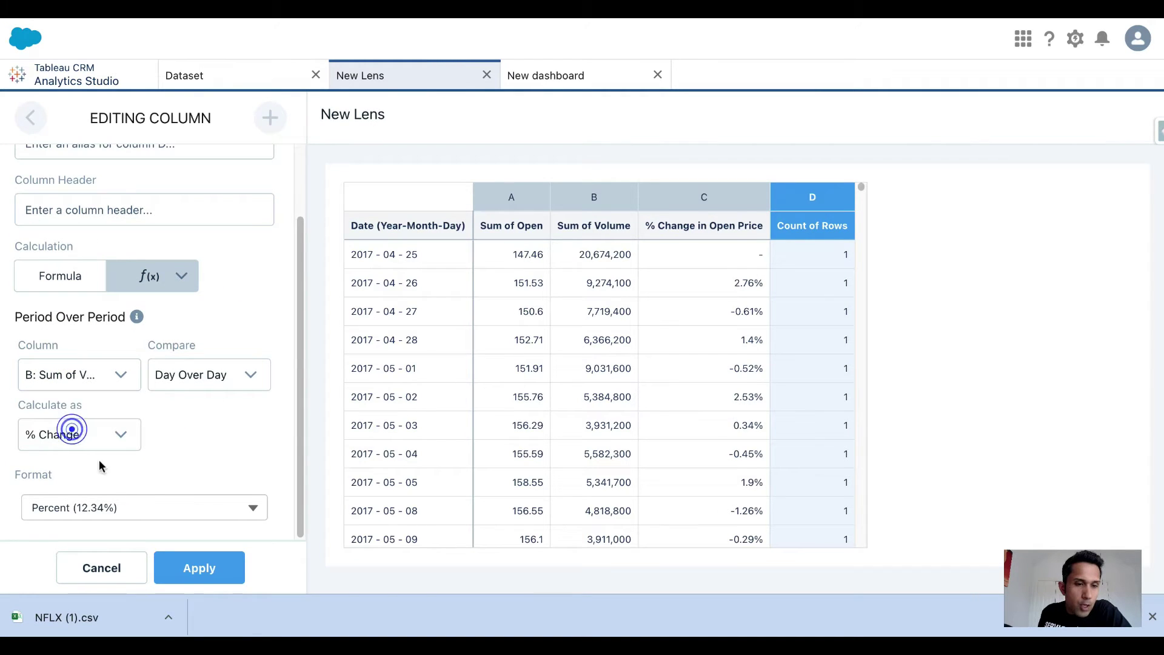
left_click(187, 568)
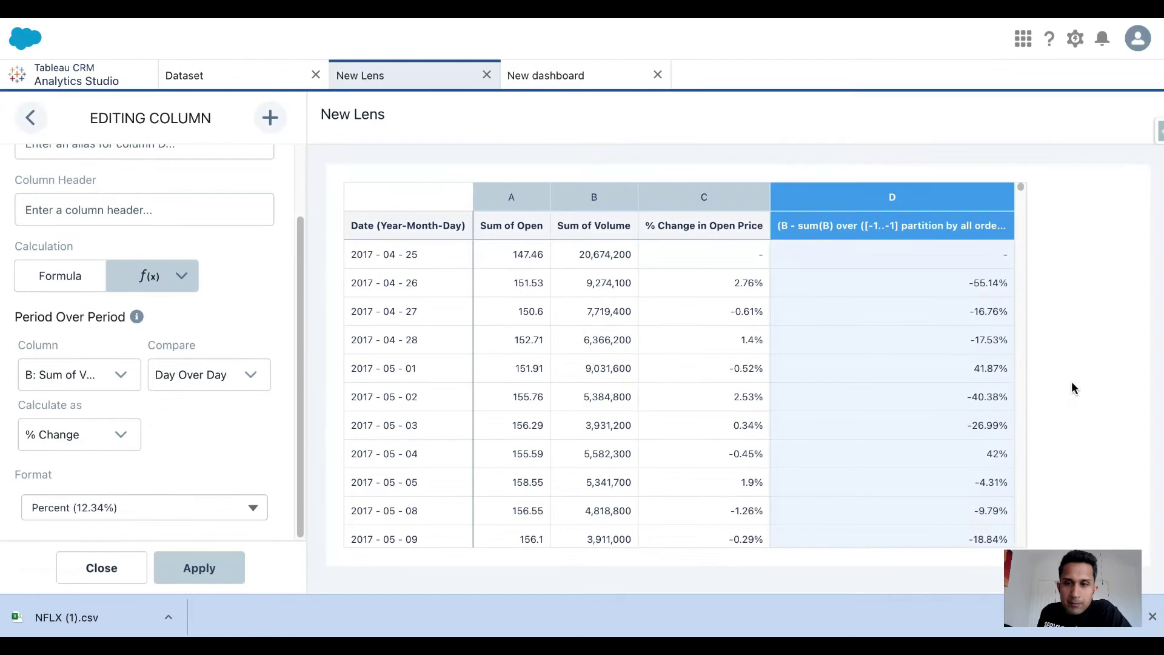
- Title the column '%Change in Volume', apply it, and close the editor
left_click(193, 213)
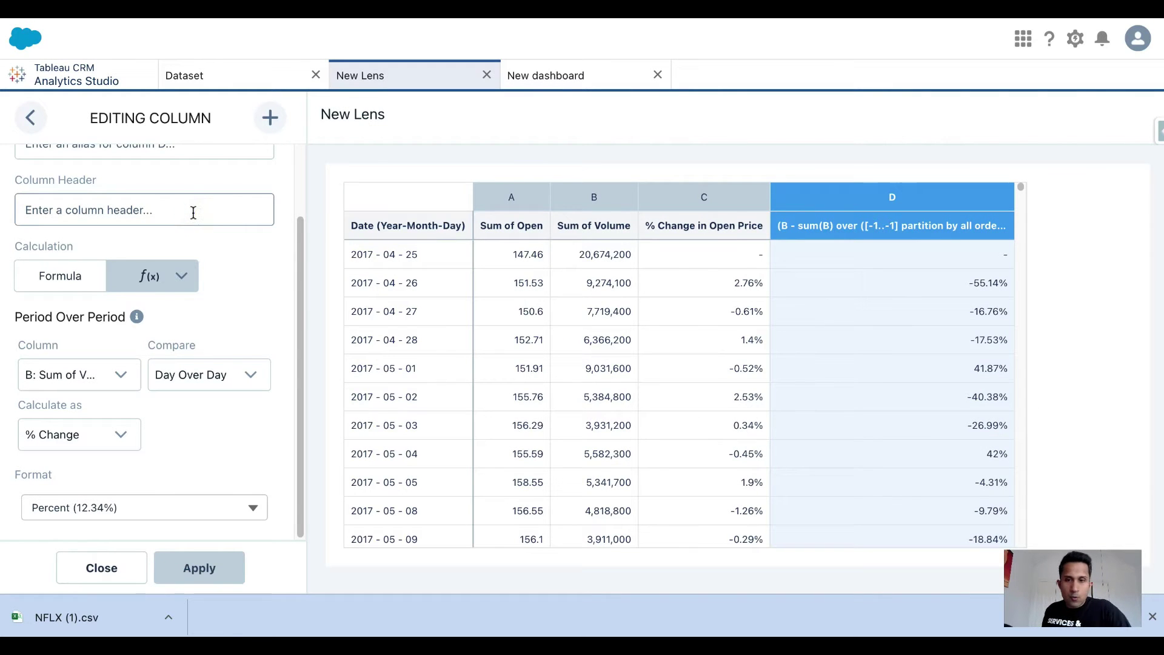
type("$")
key("BackSpace")
type("%Change in Volume")
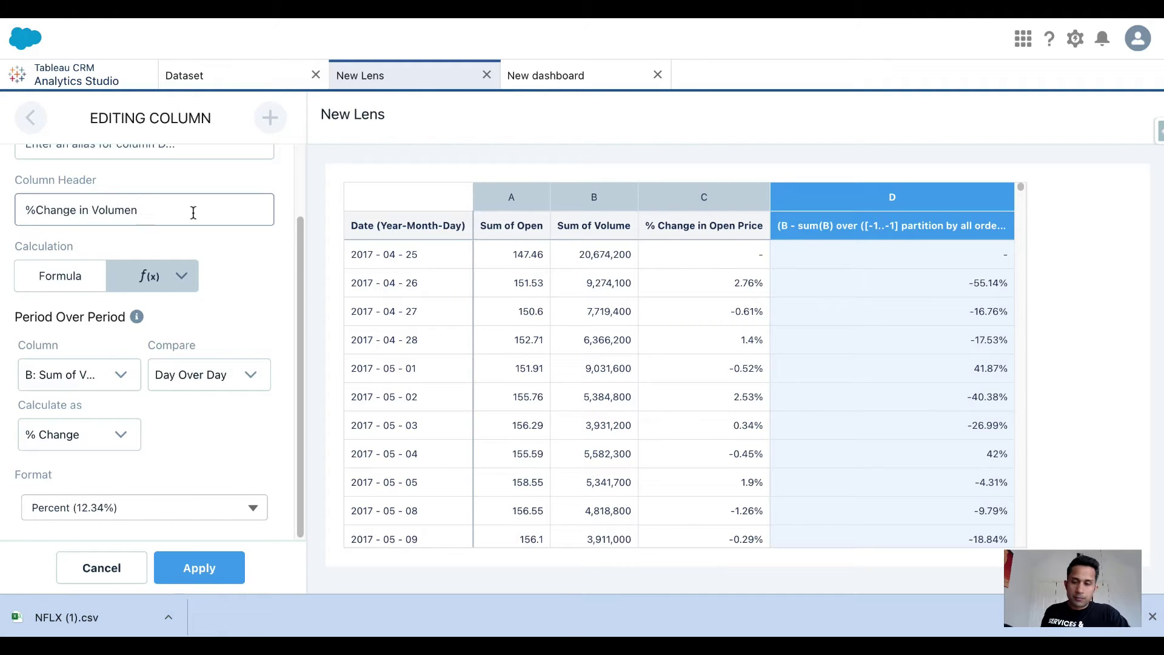
left_click(202, 574)
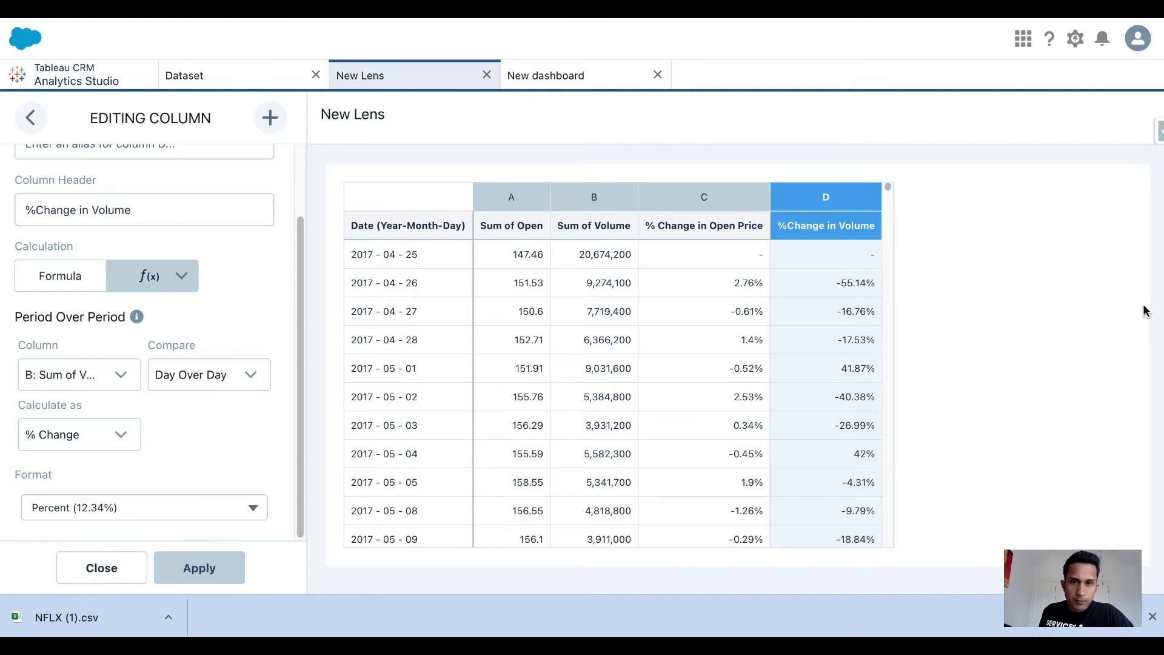
left_click(1024, 289)
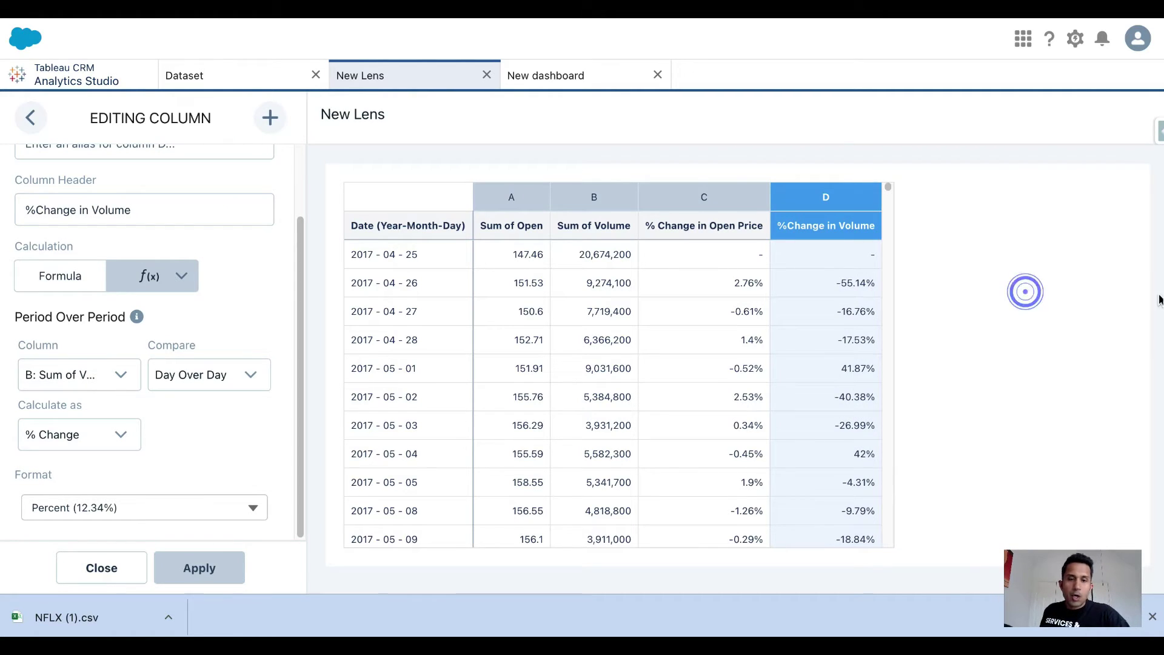
left_click(1052, 273)
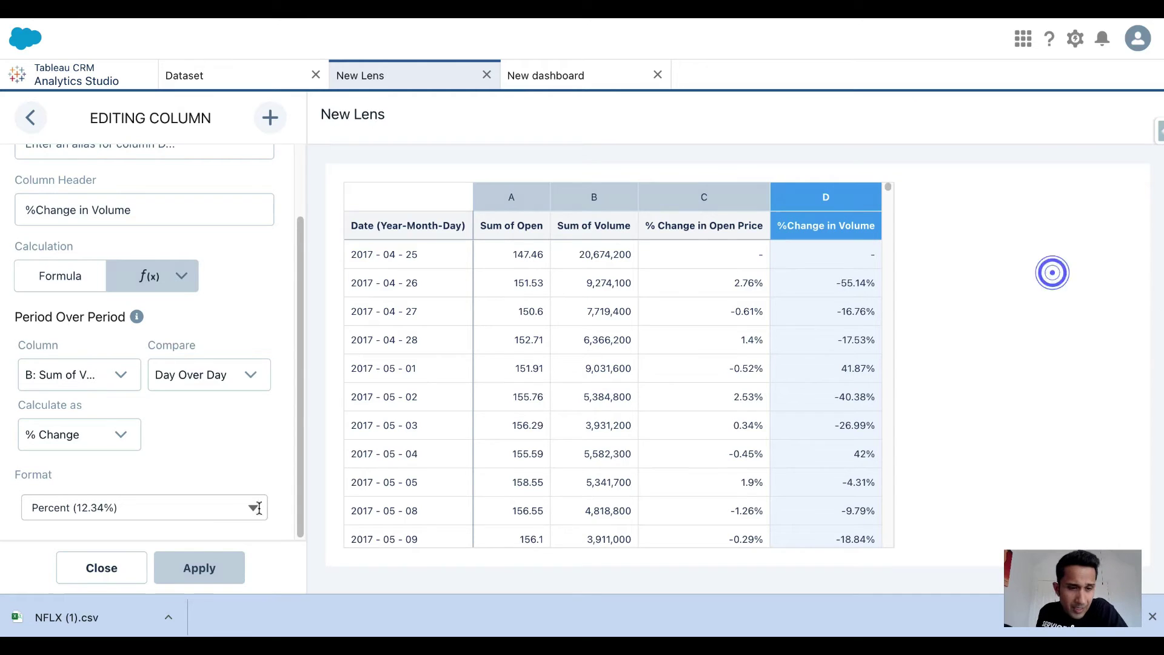
left_click(102, 568)
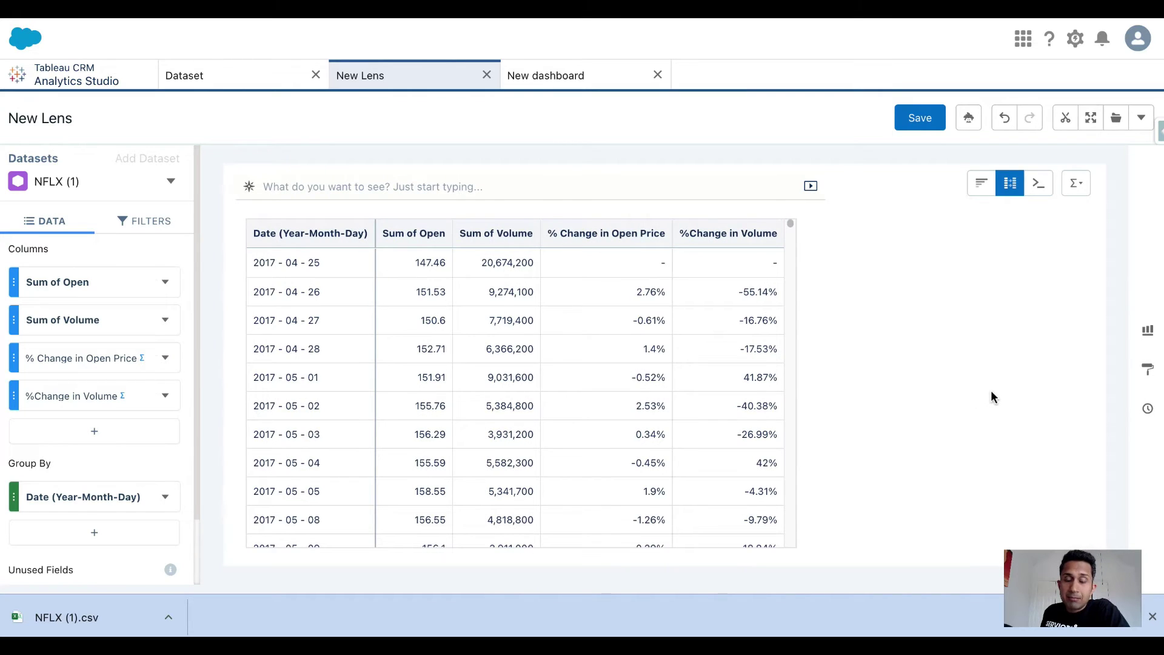
- Clip the lens to the designer with the label 'Day over Day Change'
left_click(1066, 128)
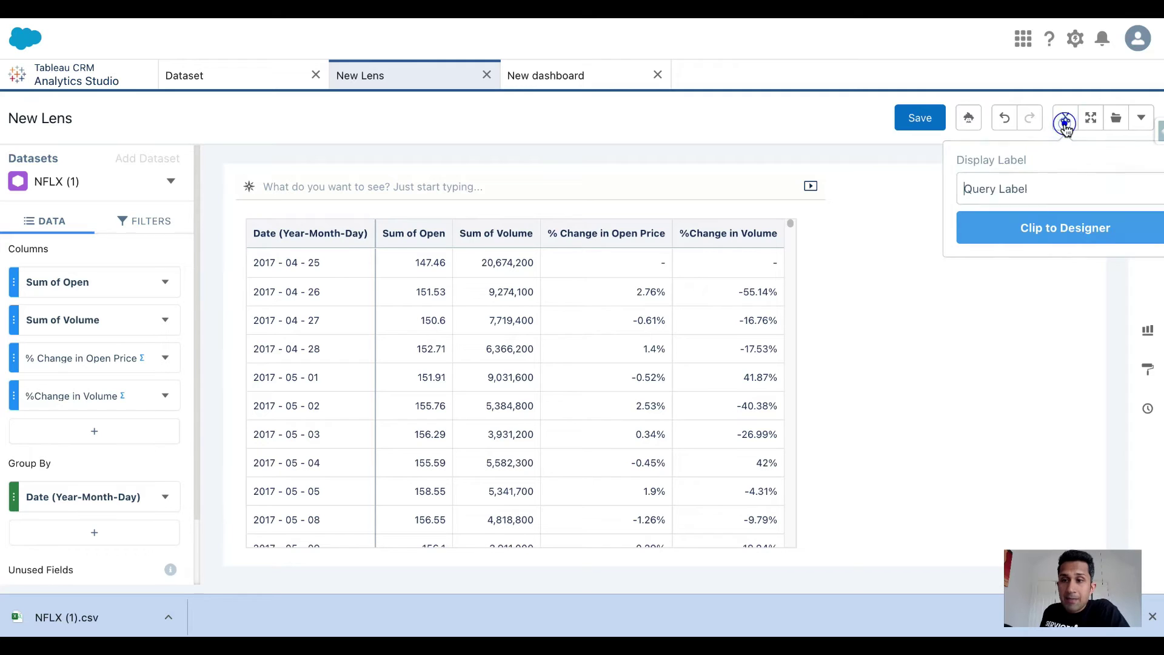
triple_click(1046, 194)
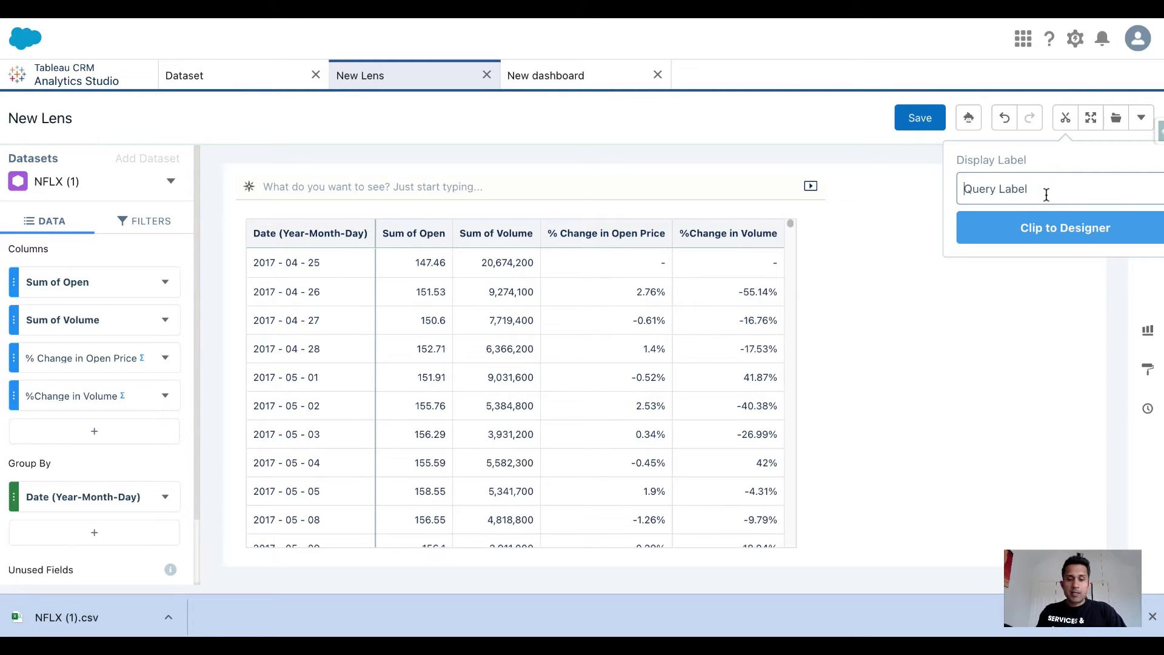
type("Day over Day Change")
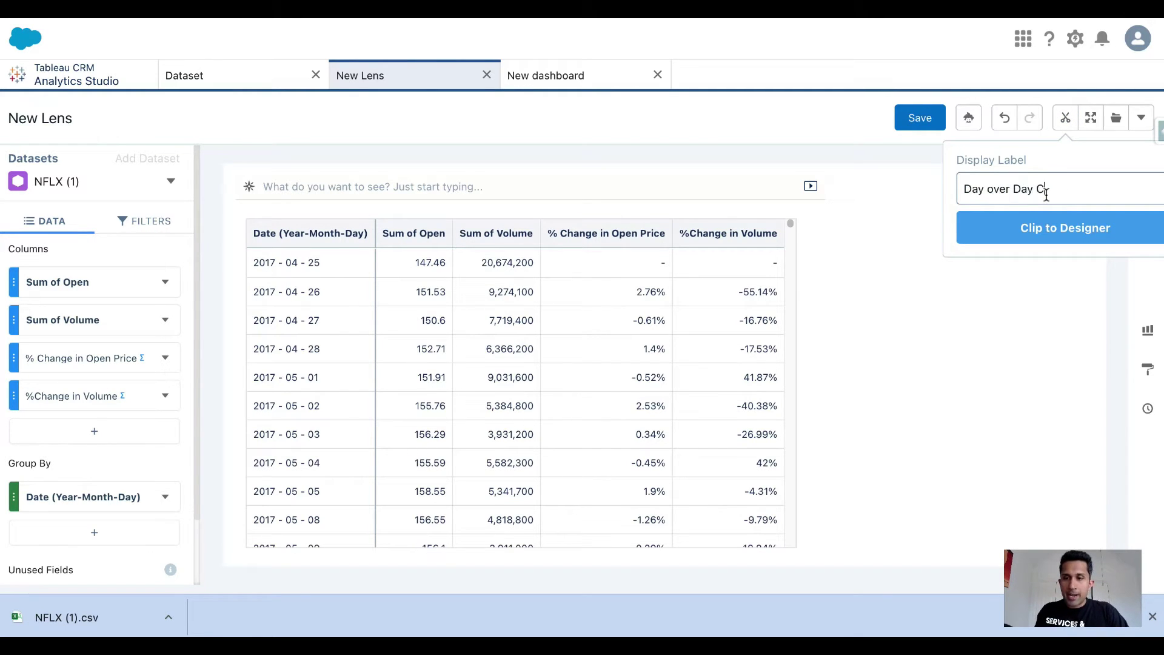
left_click(1084, 244)
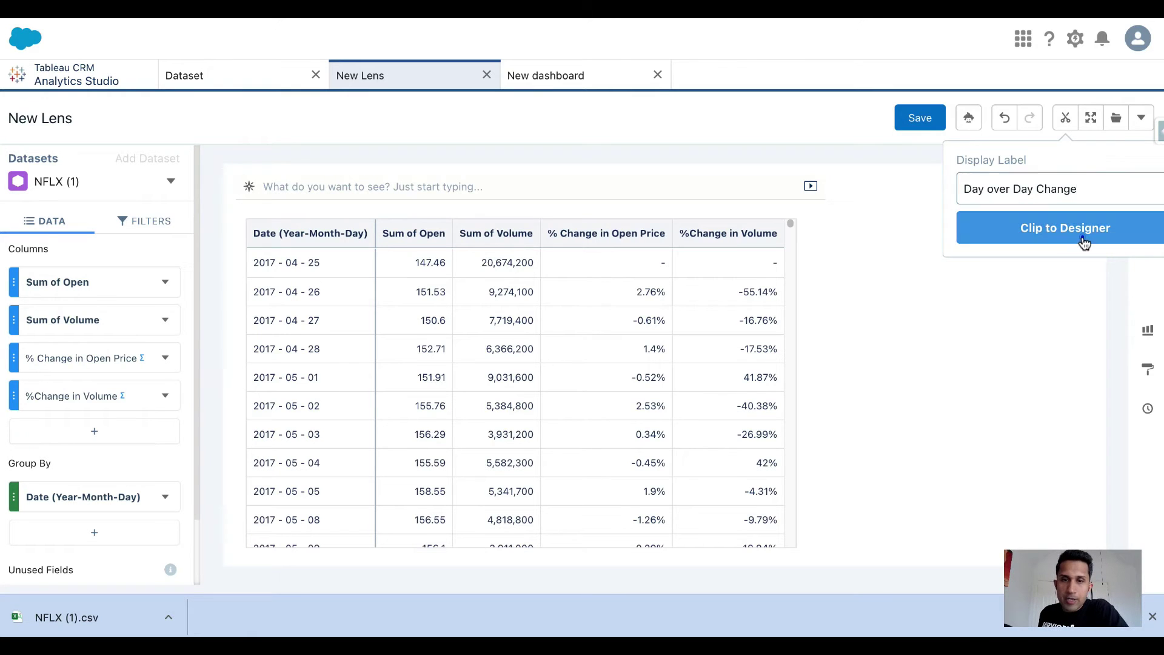
- Place the Day over Day Change table below the chart and widen it to show all columns
left_click(564, 81)
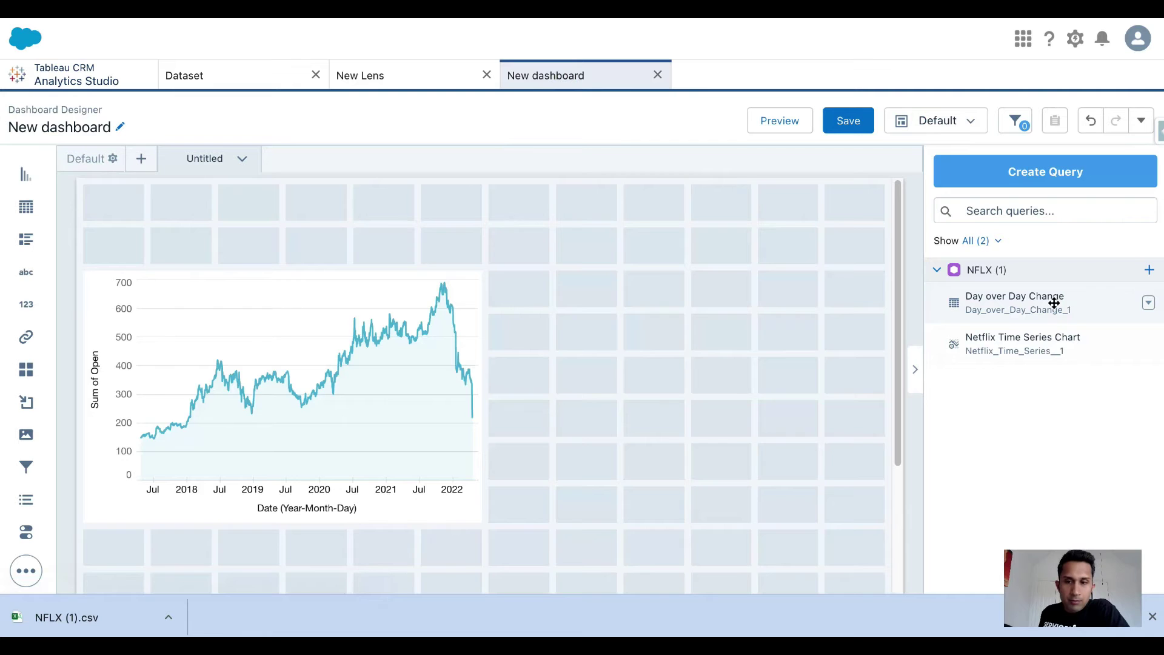
scroll(733, 330, "down", 3)
left_click_drag(990, 308, 139, 459)
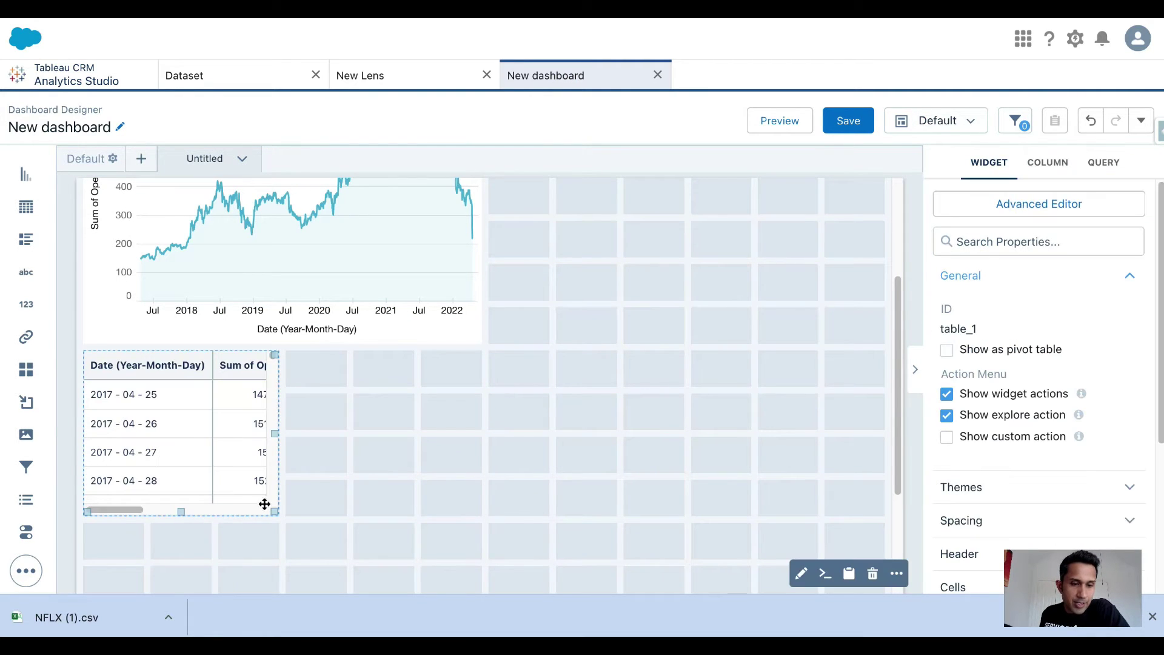
left_click_drag(273, 507, 562, 548)
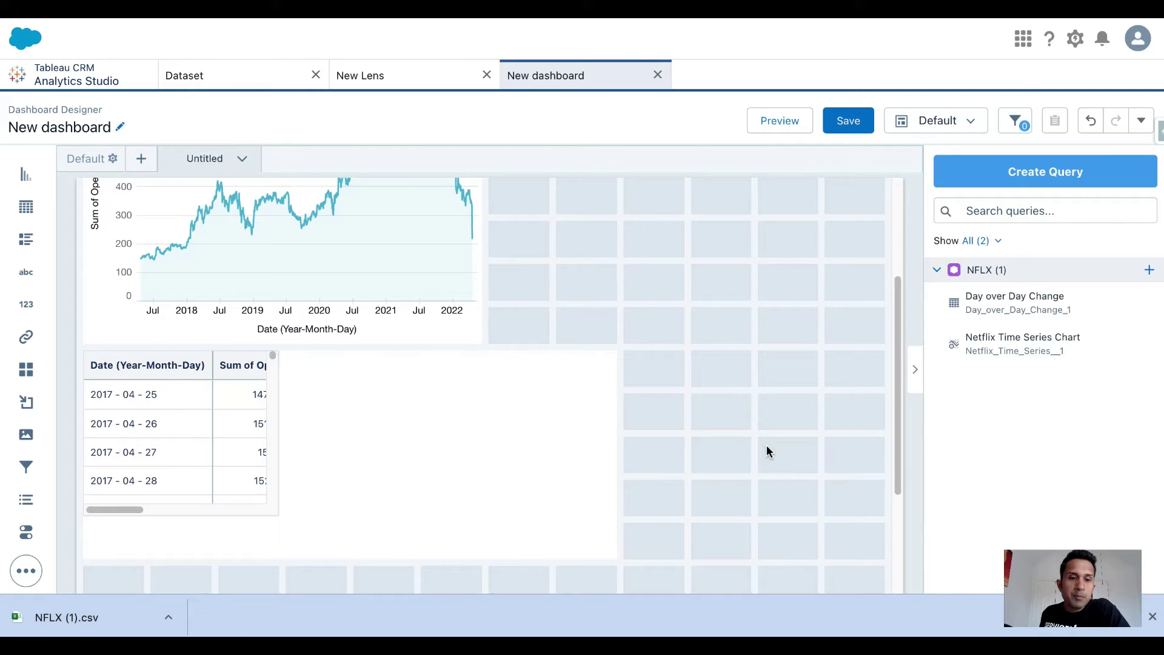
- Switch the lens to chart view and hide Sum of Volume, Sum of Open and %Change in Volume
left_click(406, 78)
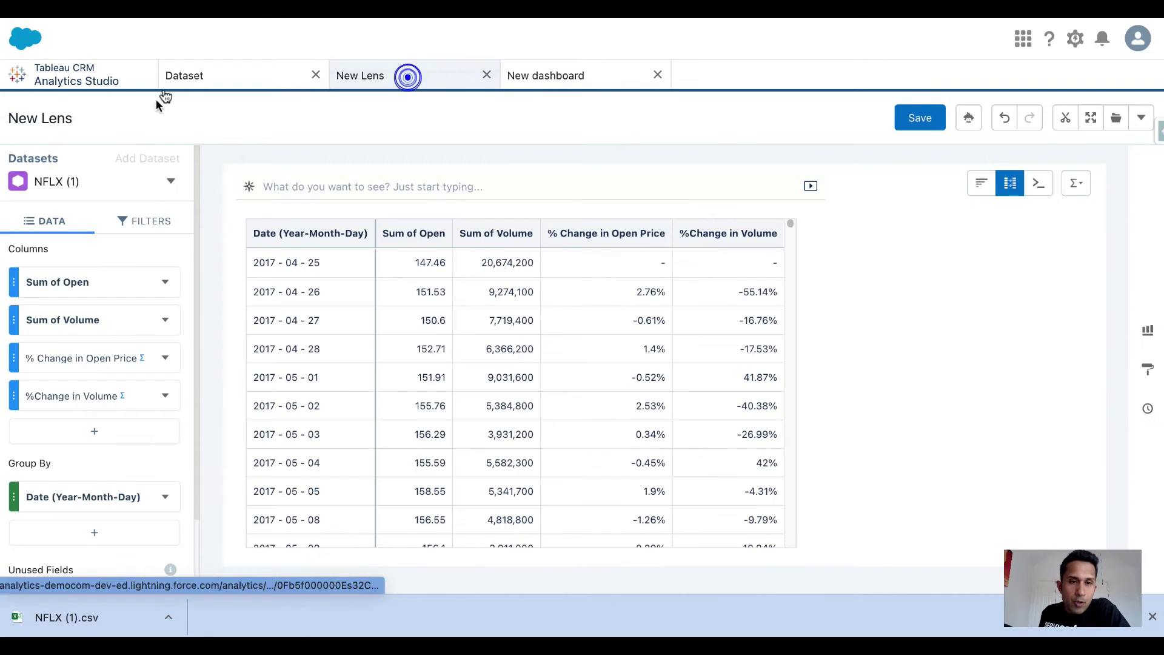
left_click(989, 191)
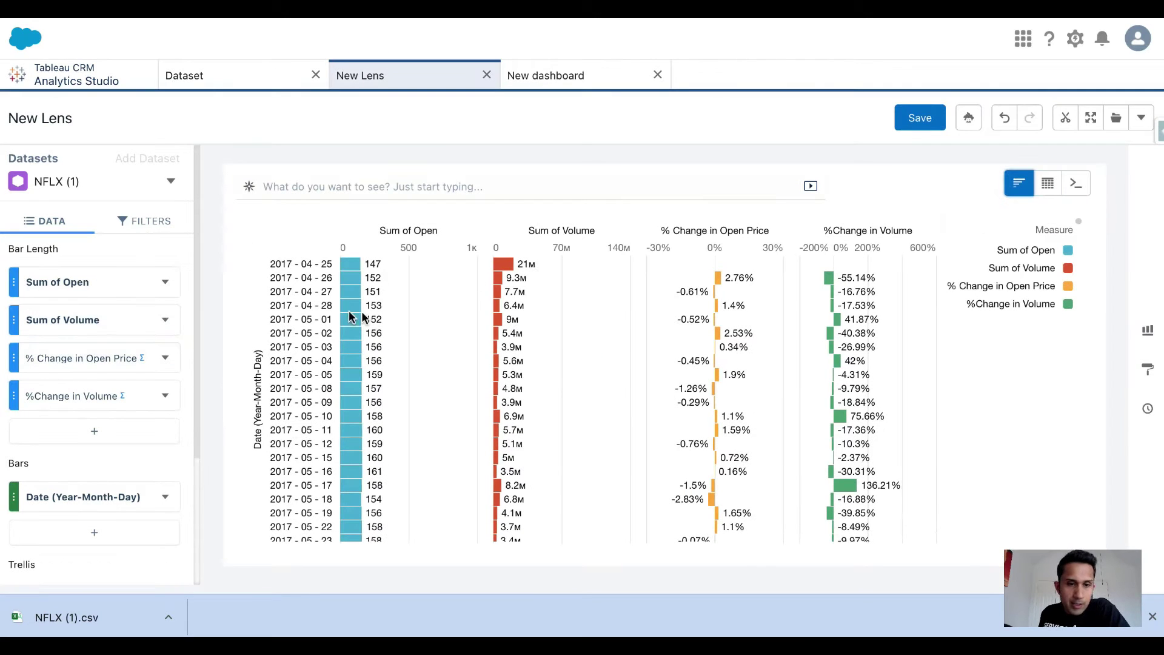
left_click(165, 320)
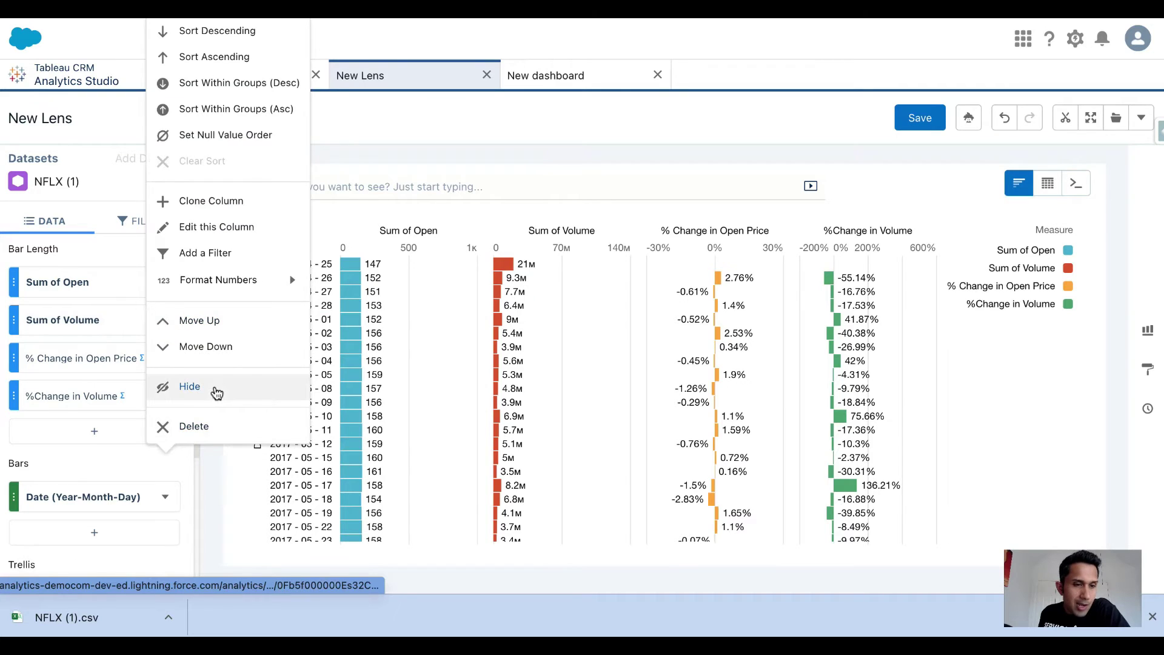
left_click(216, 392)
left_click(165, 282)
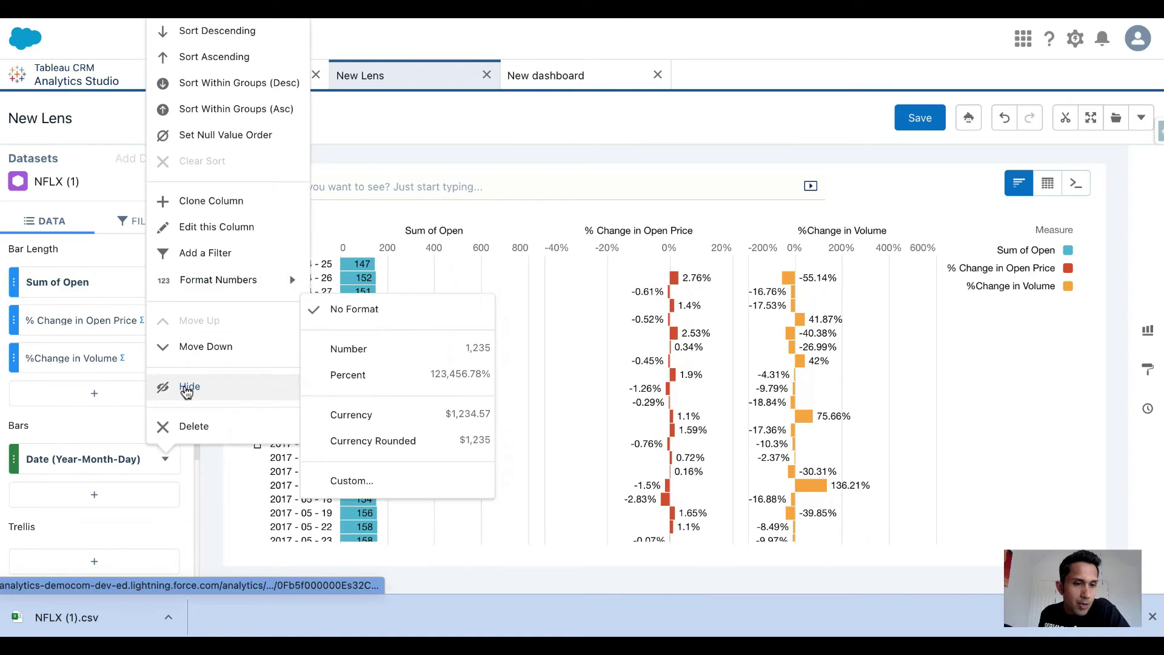
left_click(186, 390)
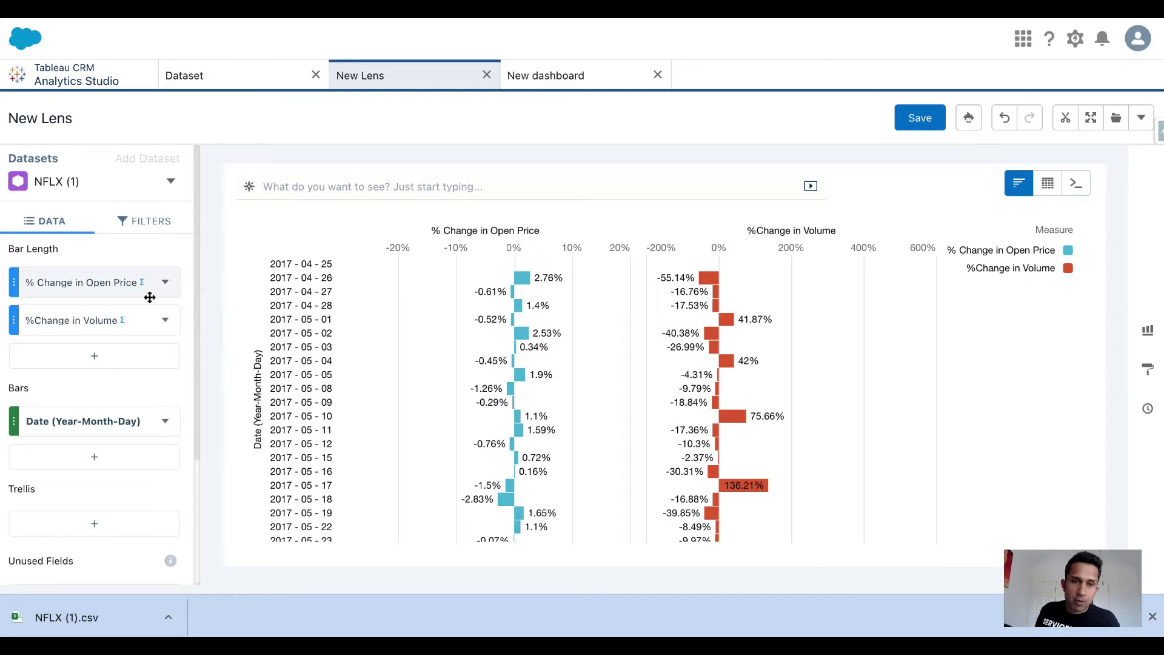
left_click(163, 320)
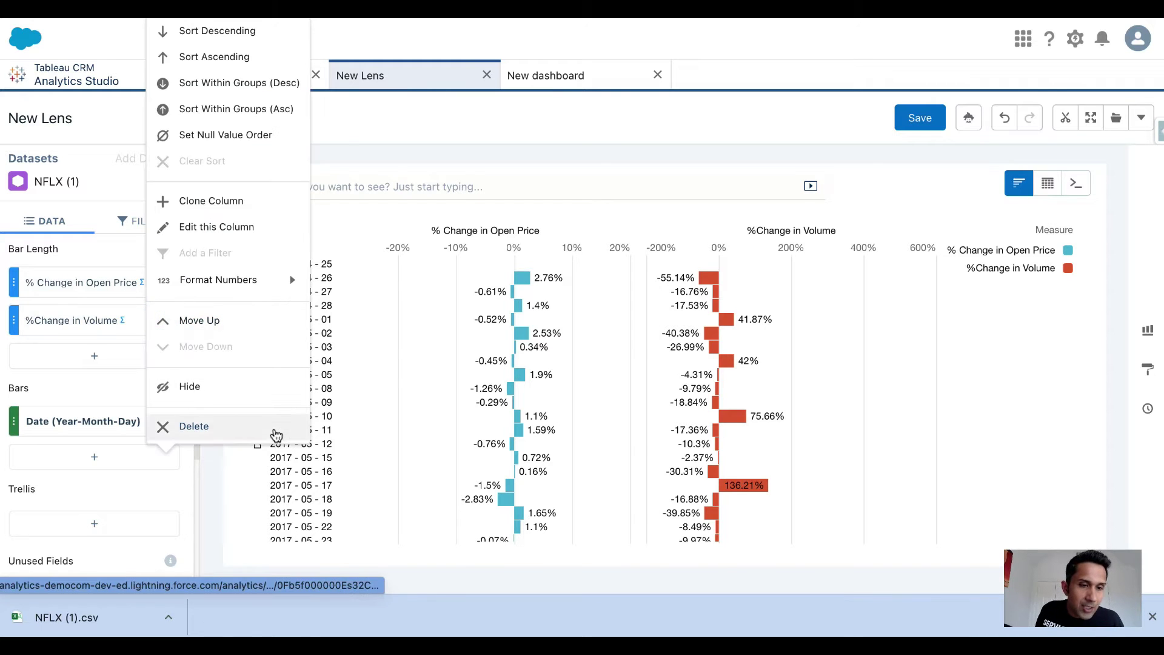
left_click(217, 395)
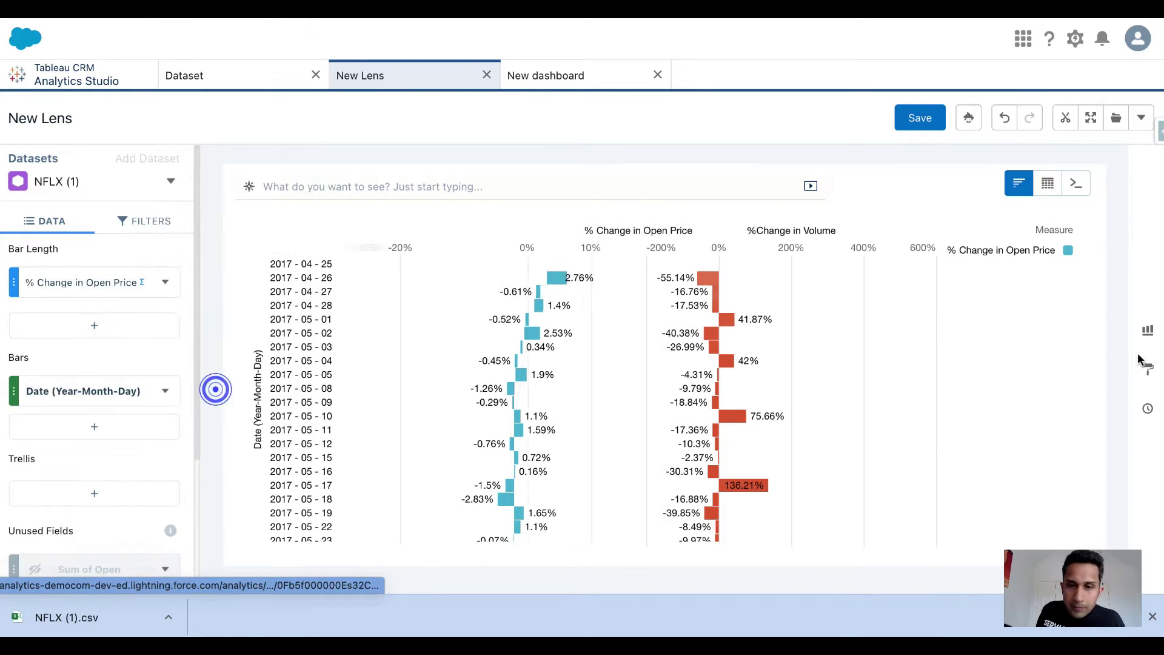
- Change the % Change in Open Price chart type to Timeline
left_click(1150, 332)
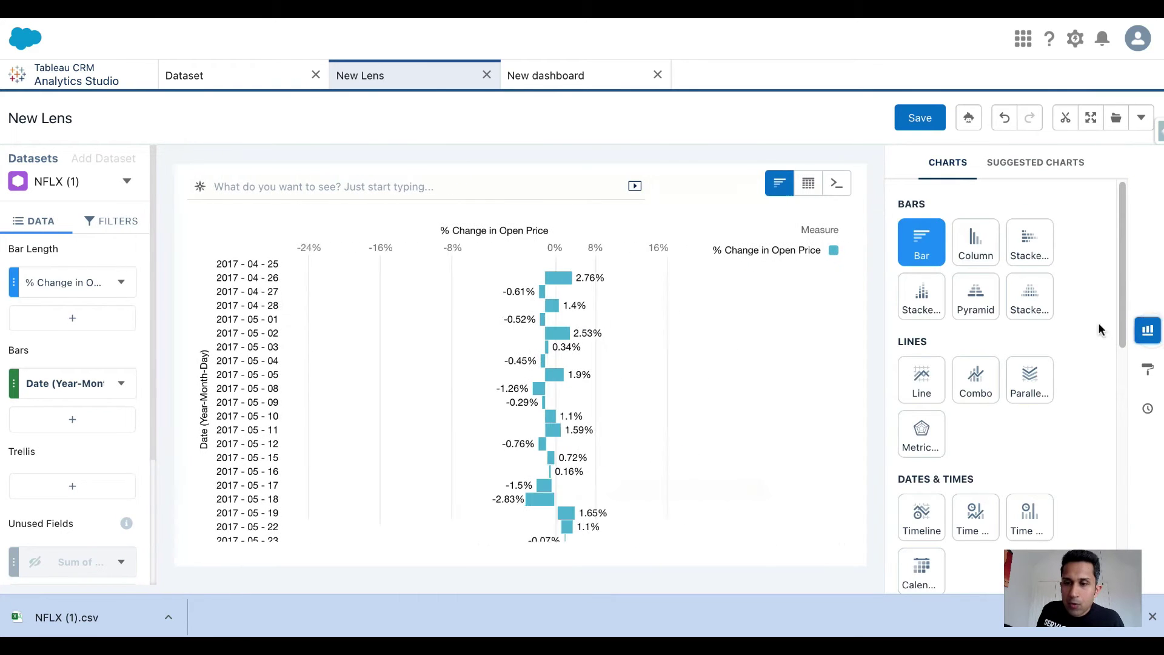
scroll(1093, 423, "down", 1)
scroll(1092, 424, "down", 1)
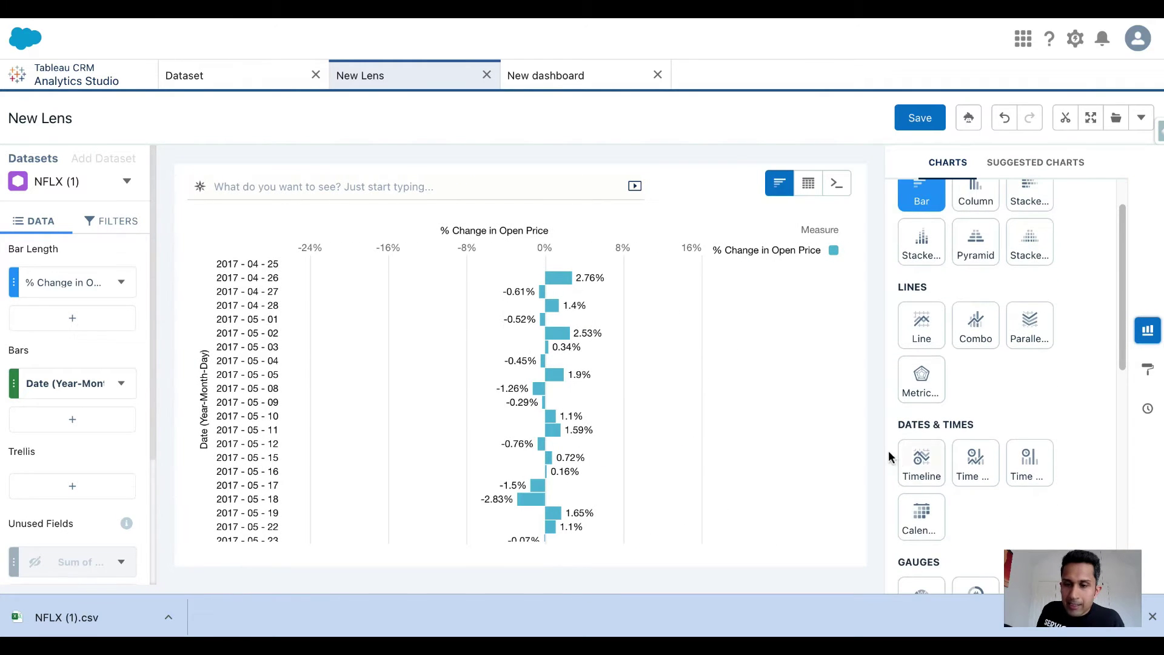
left_click(919, 460)
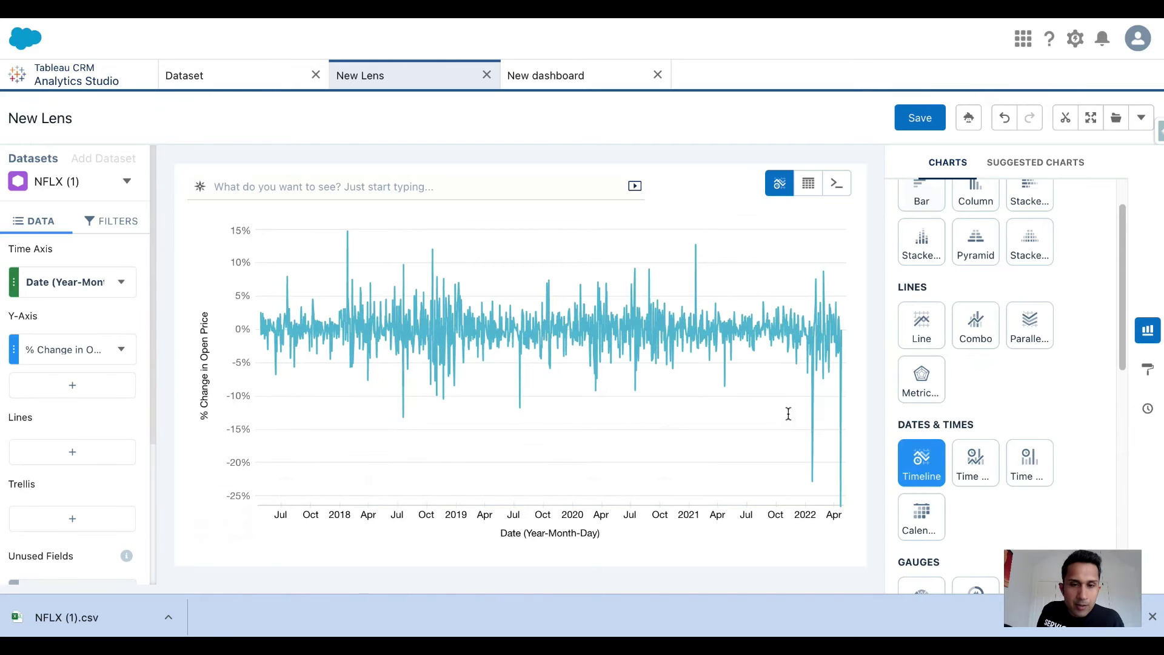
- Add a Last 90 Days Date filter, then remove it to show all five years
left_click(111, 223)
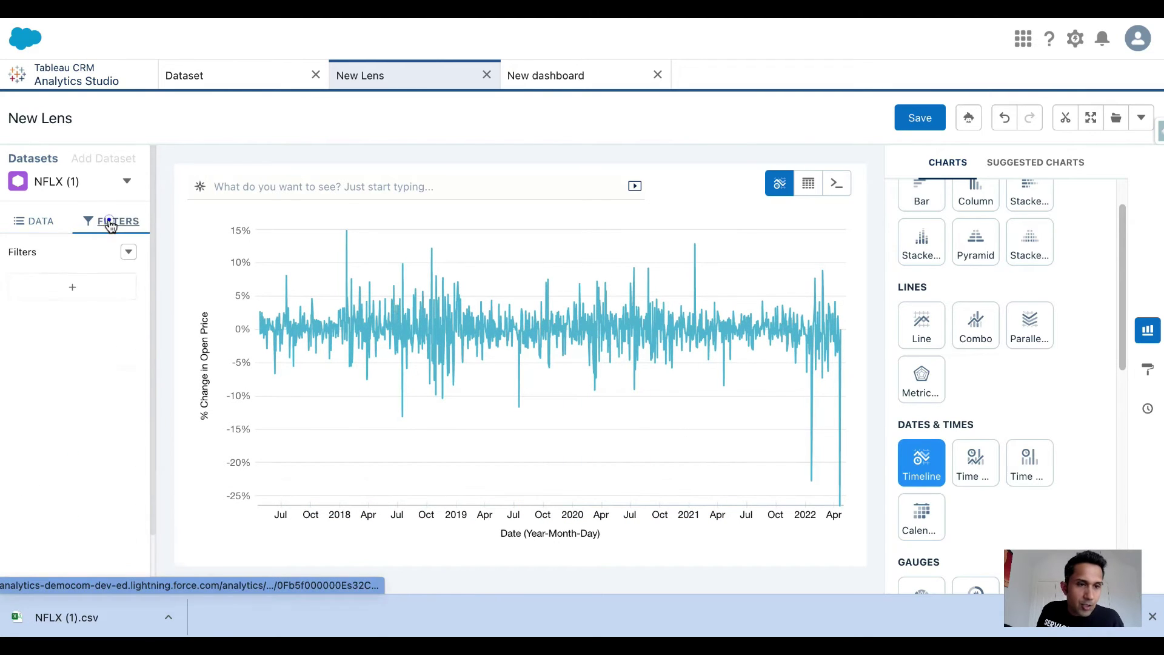
left_click(81, 290)
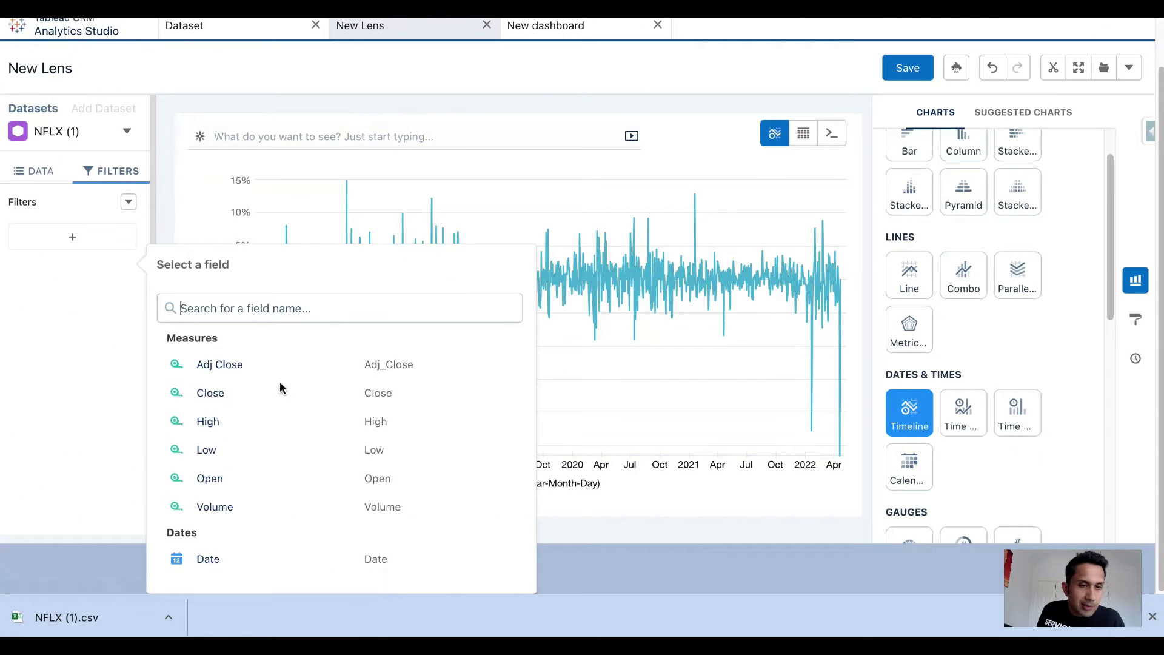
left_click(215, 561)
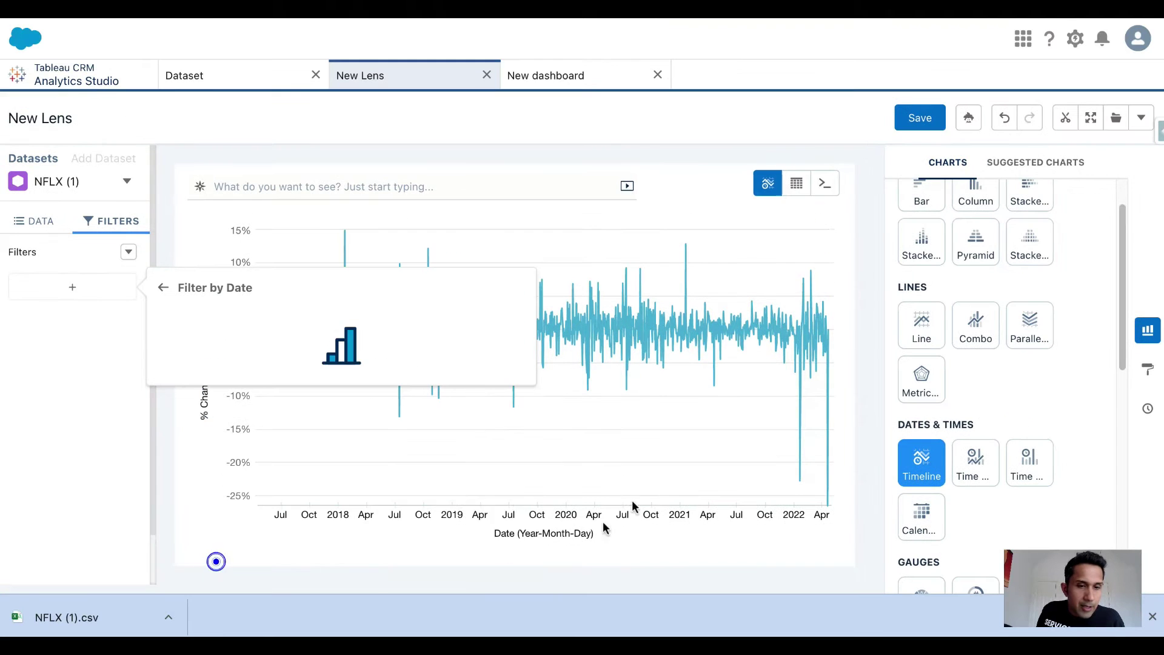
scroll(363, 361, "down", 3)
scroll(366, 362, "down", 6)
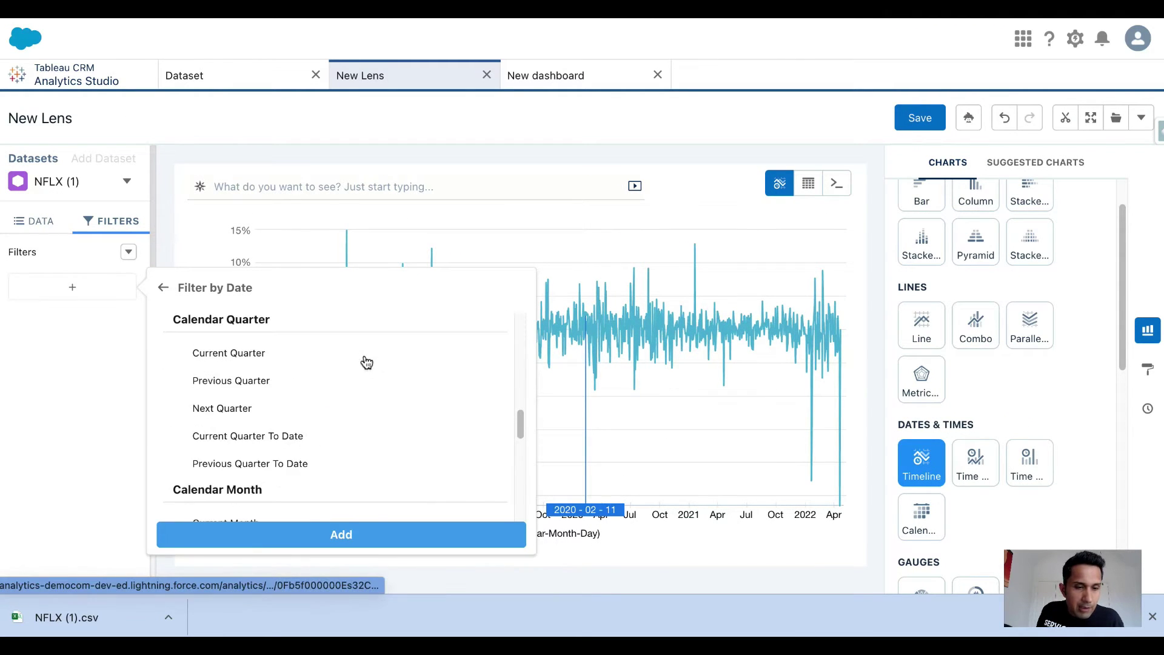
scroll(366, 362, "down", 8)
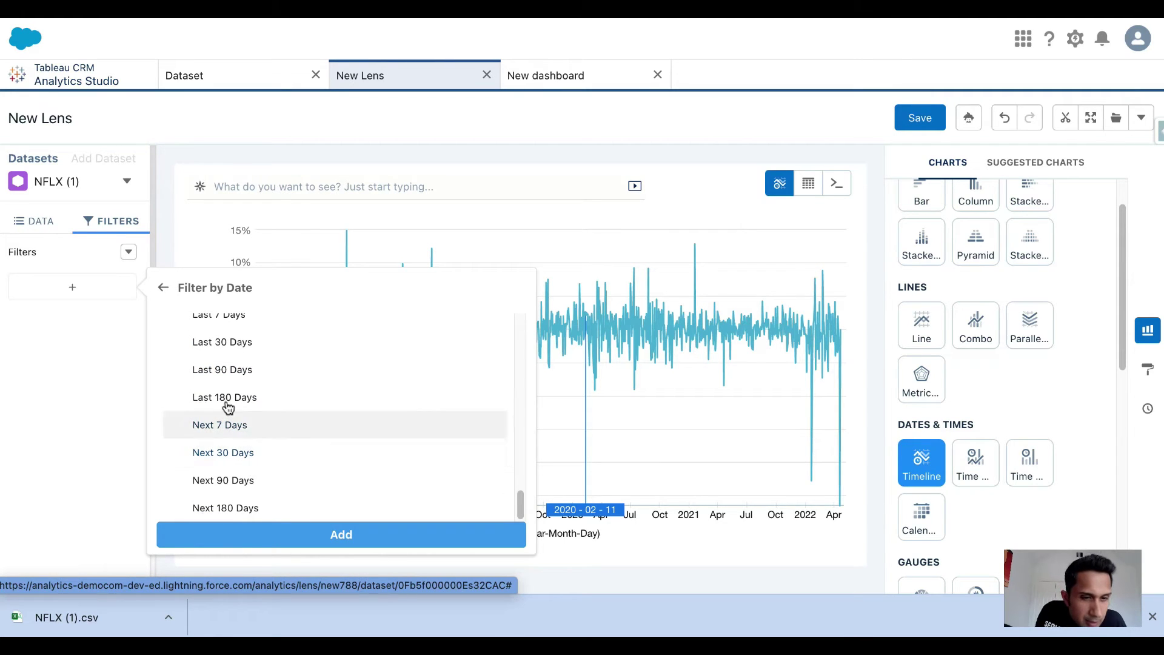
left_click(233, 376)
left_click(351, 534)
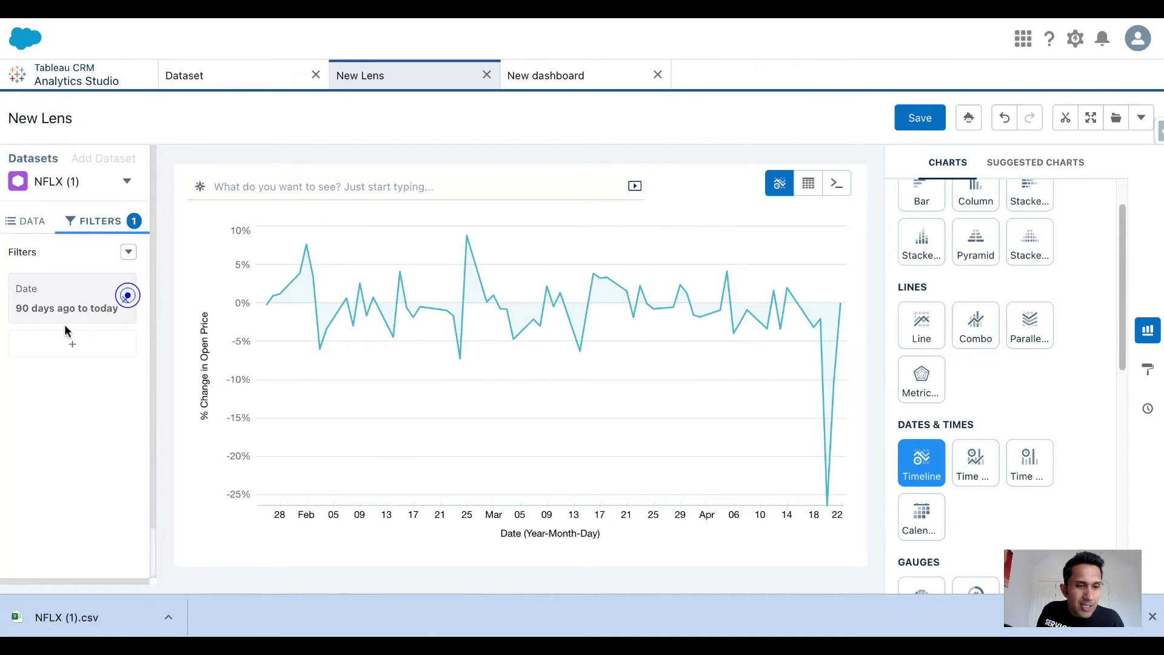
left_click(129, 301)
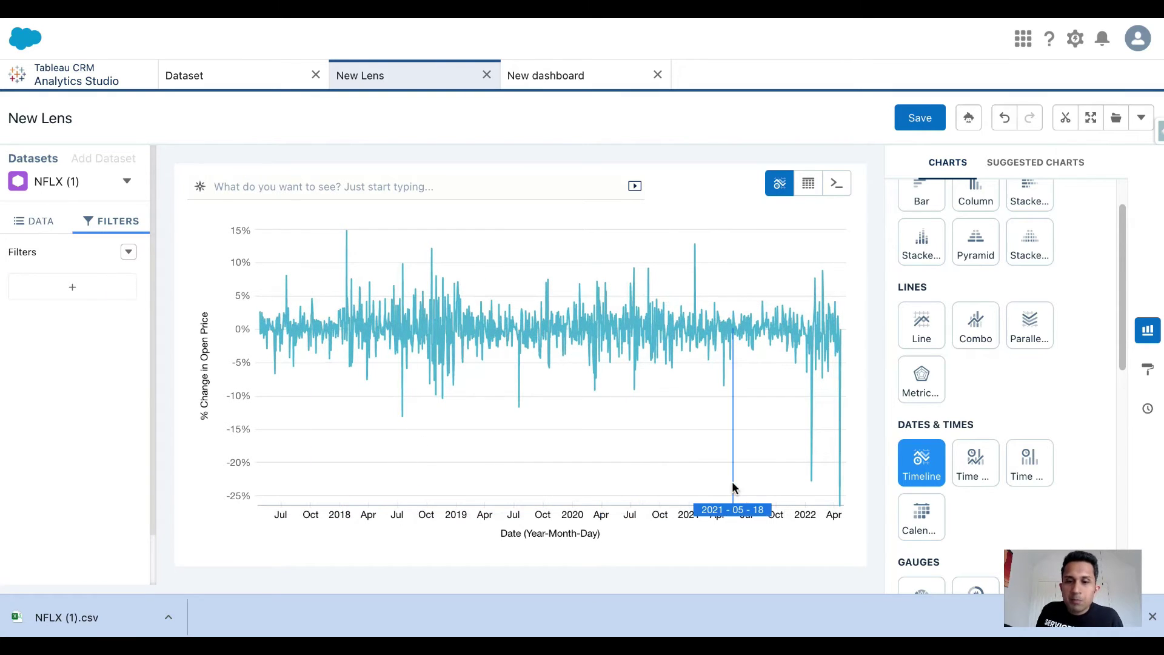
scroll(1115, 400, "up", 2)
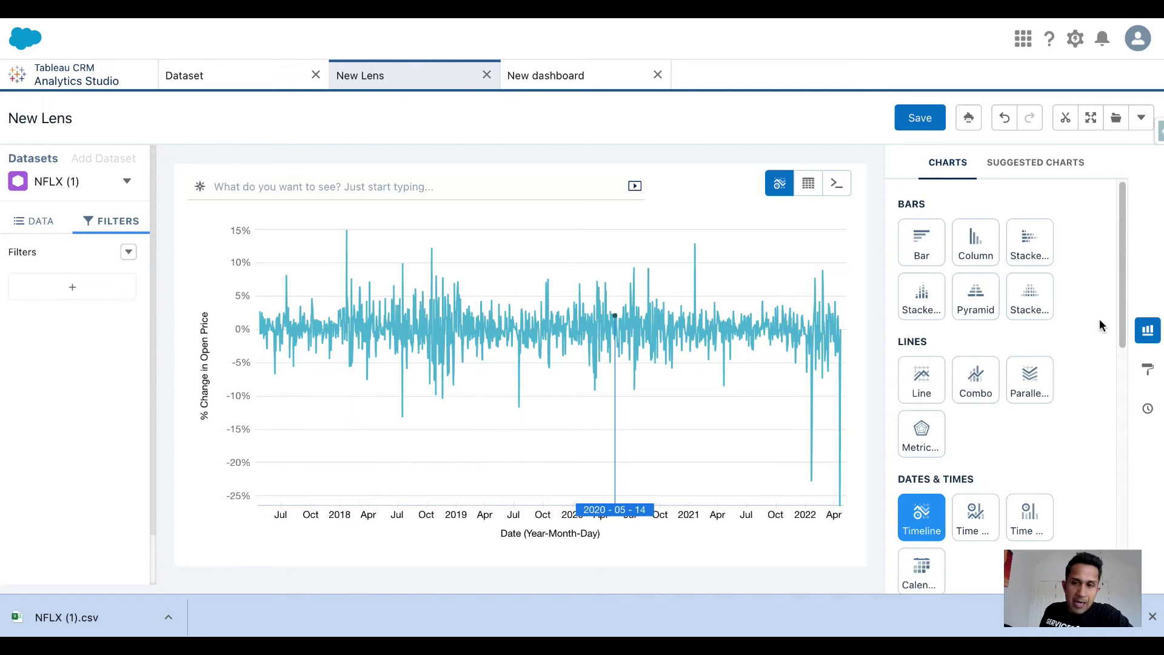
- Clip the % change chart to the dashboard with display label '%Price Change' and return to the designer
left_click(1066, 118)
left_click(1033, 187)
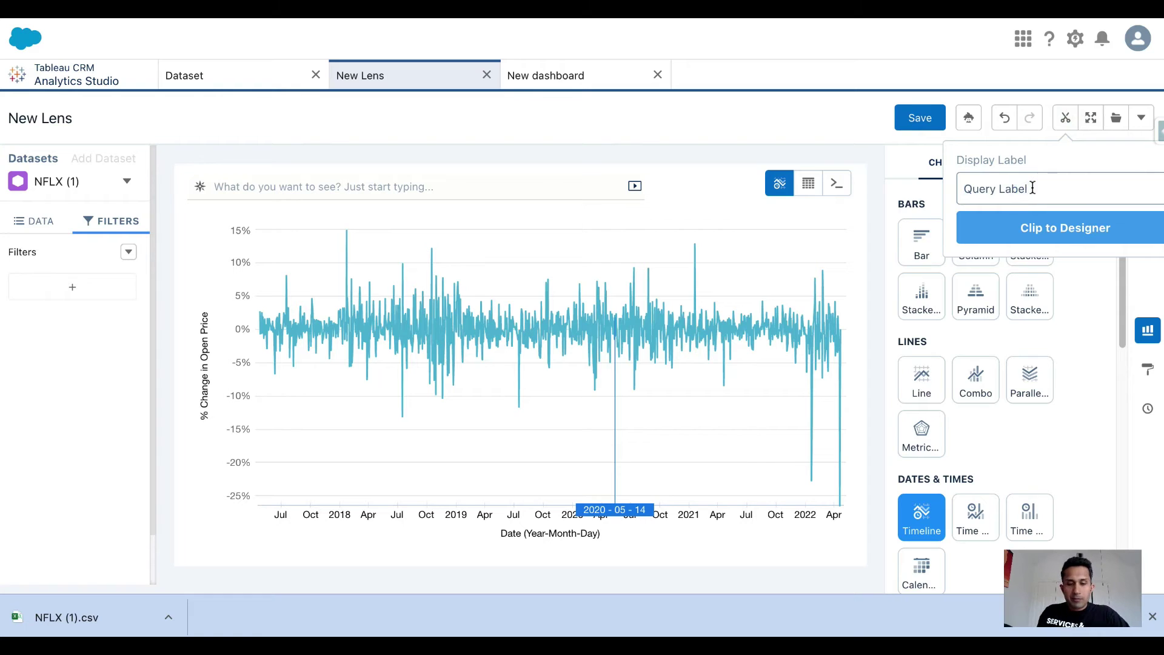
key("ctrl+a")
type("%")
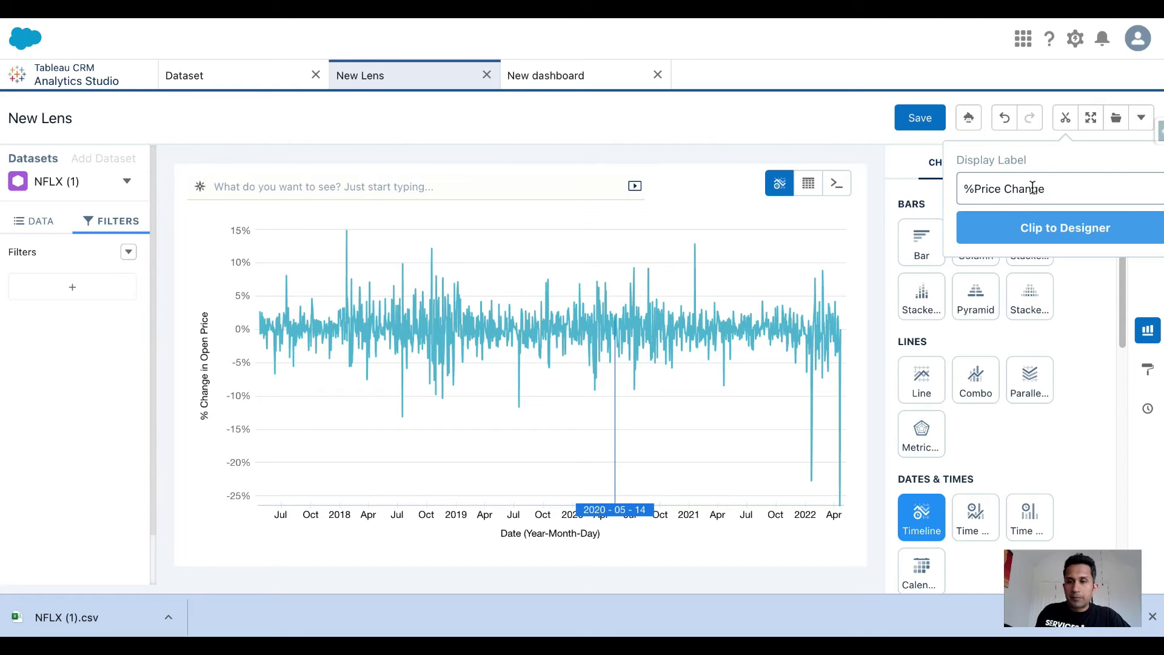
type("Price Change")
left_click(1084, 228)
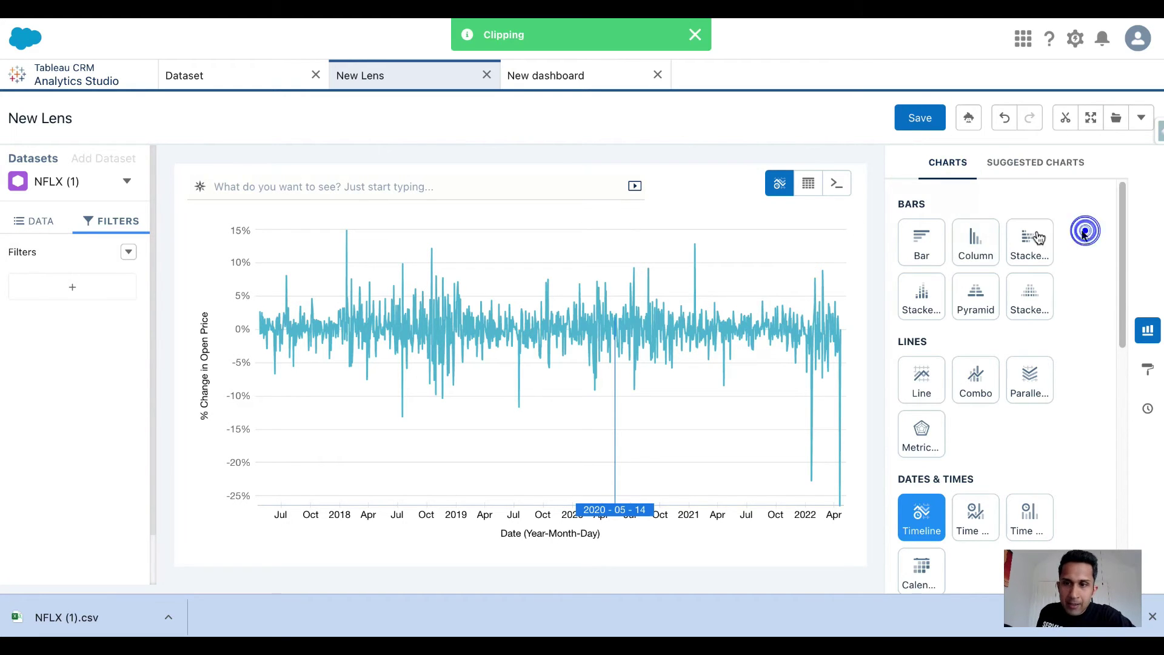
left_click(558, 81)
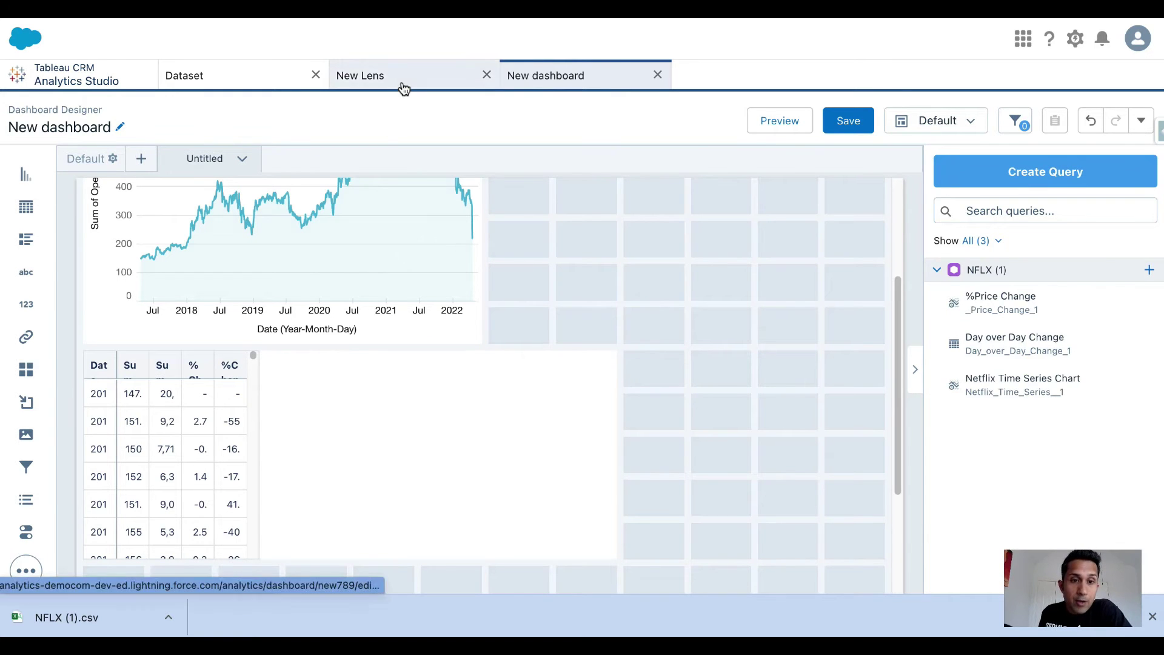
- Save the dashboard with the name 'Netflix Stock Analysis'
left_click(848, 121)
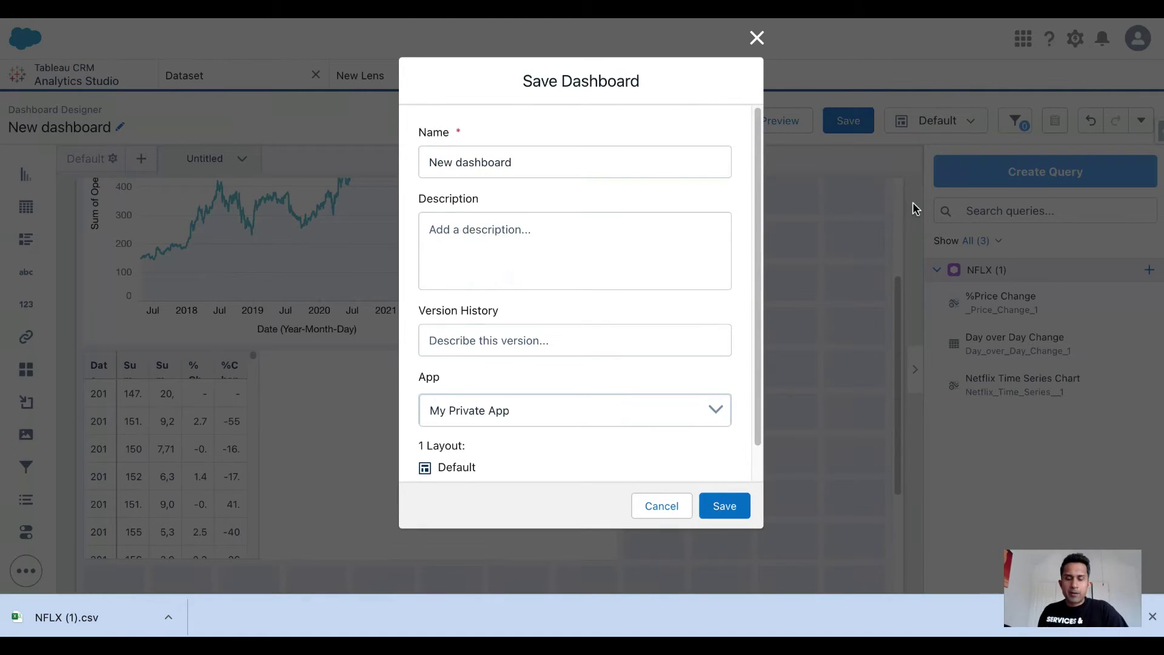
left_click(615, 166)
key("ctrl+a")
type("NET")
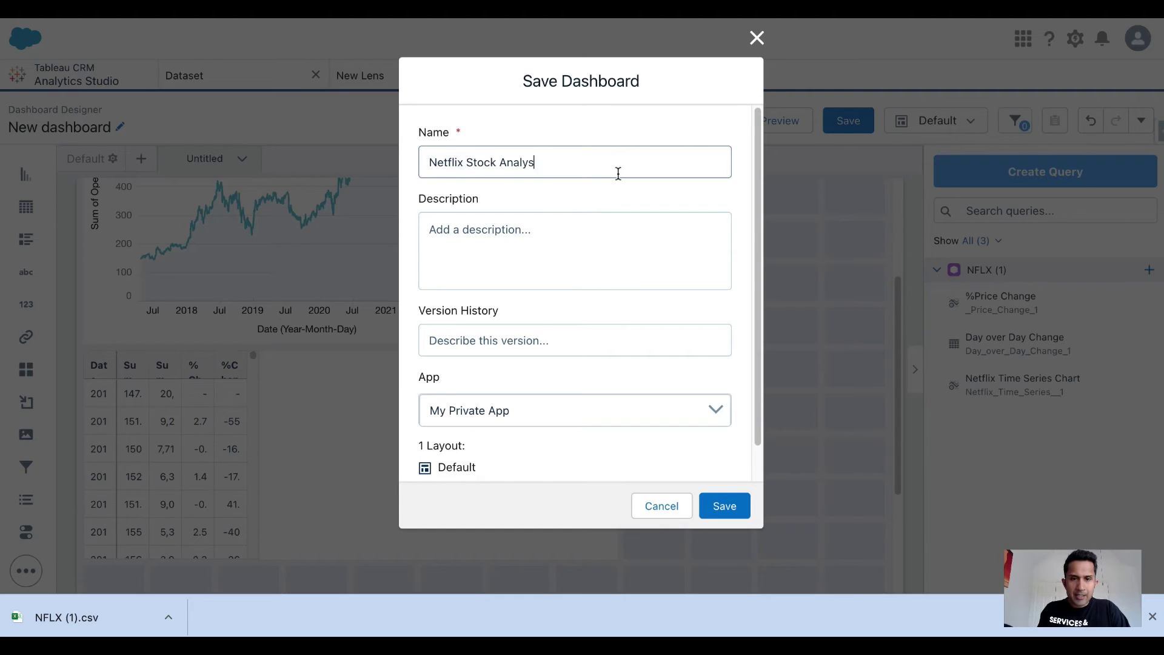
left_click(731, 508)
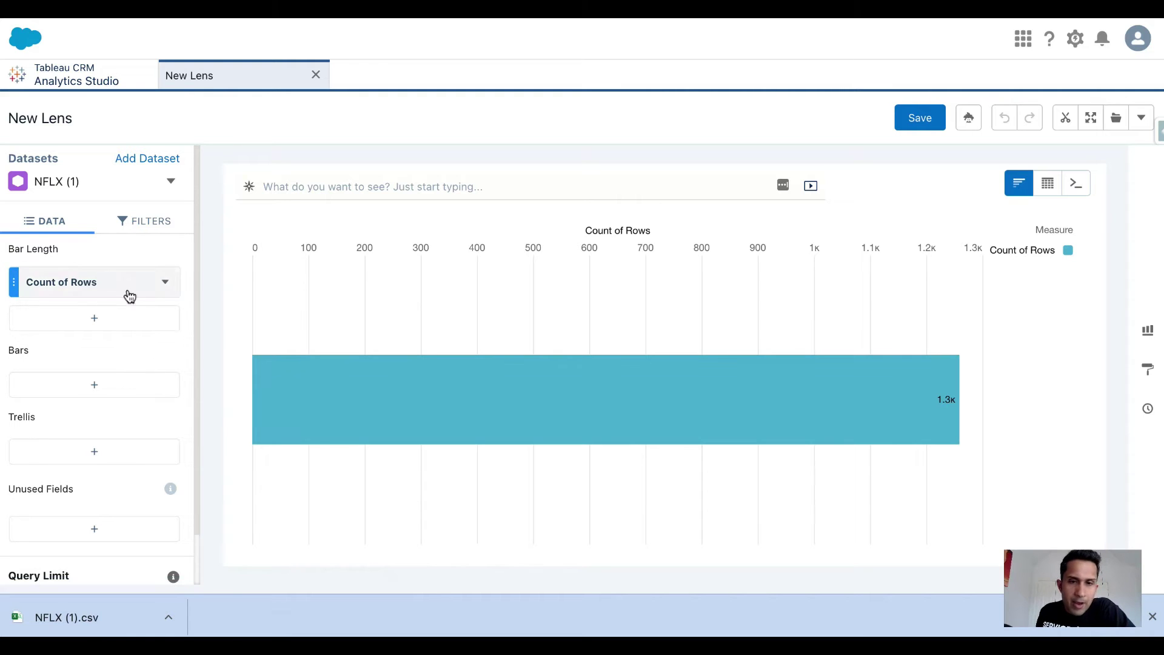
- Switch the lens to a compare table grouped by Date (Year-Month-Day)
left_click(1048, 182)
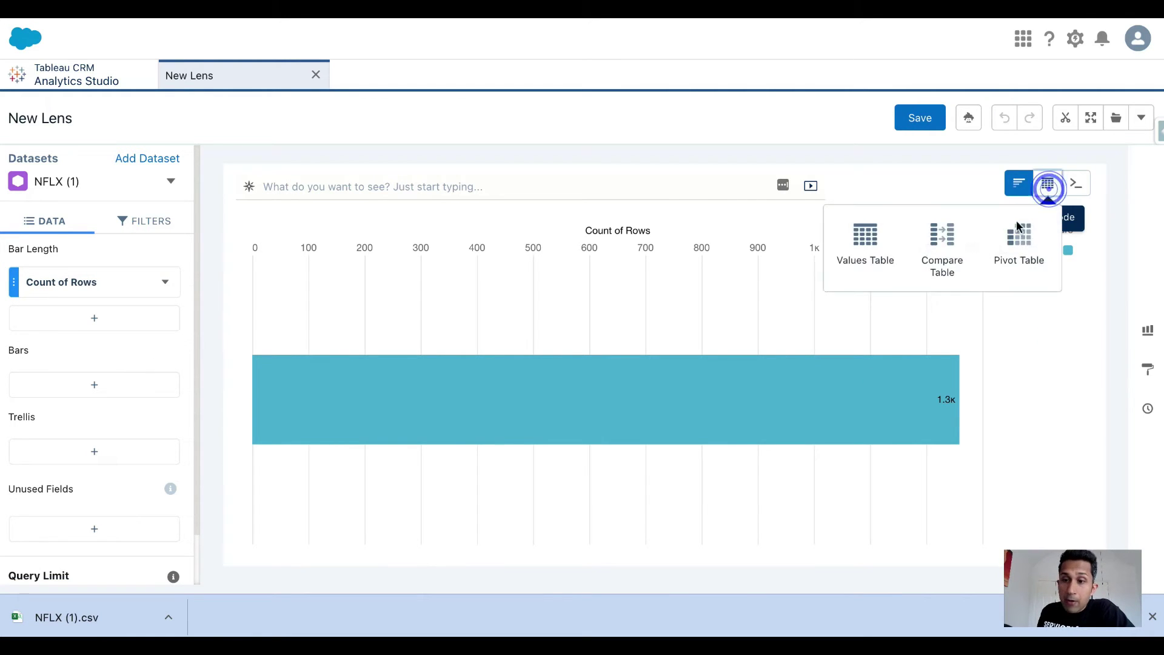
left_click(931, 264)
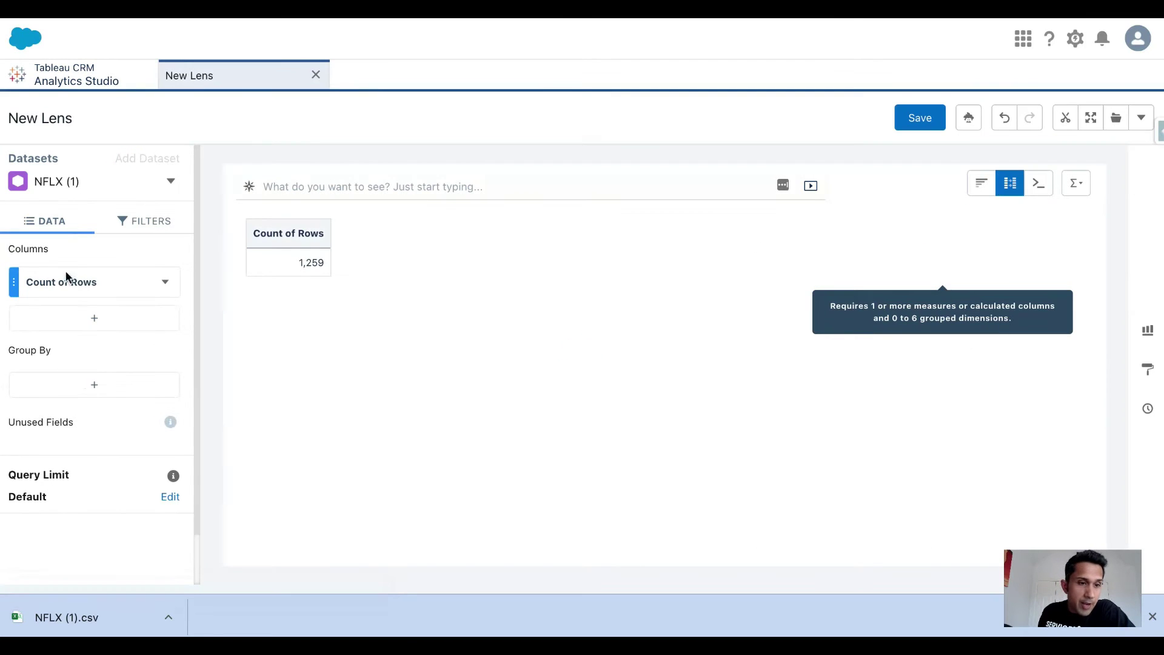
left_click(80, 392)
left_click(252, 263)
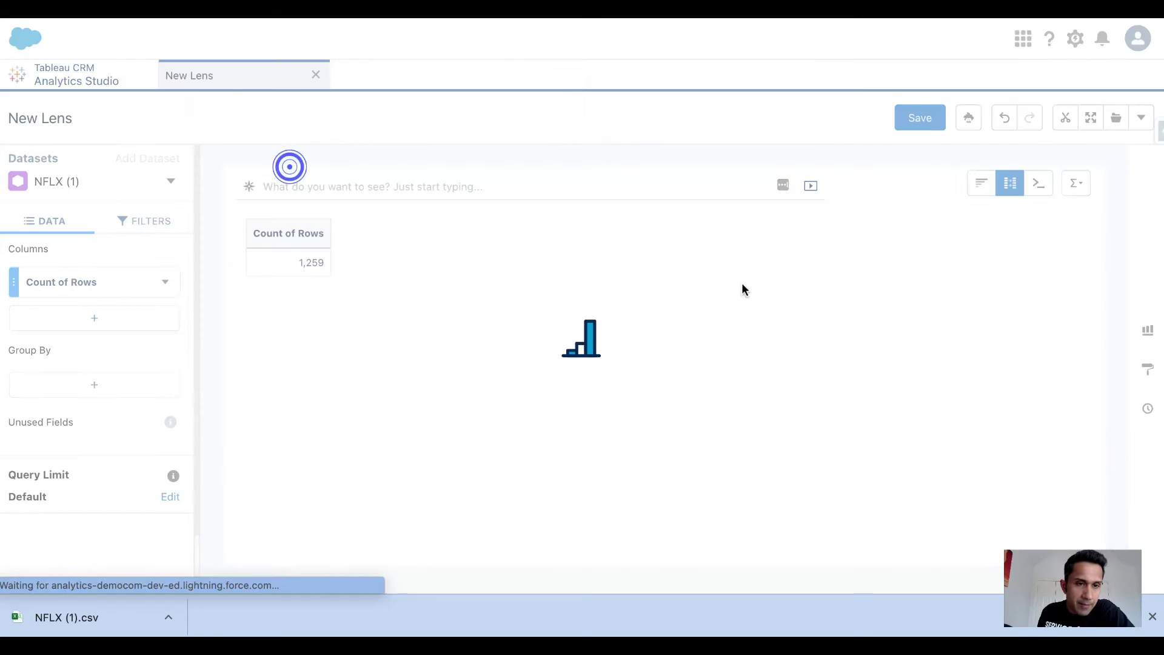
- Replace Count of Rows with Sum of Open and add a Sum of Close column
left_click(110, 285)
left_click(211, 361)
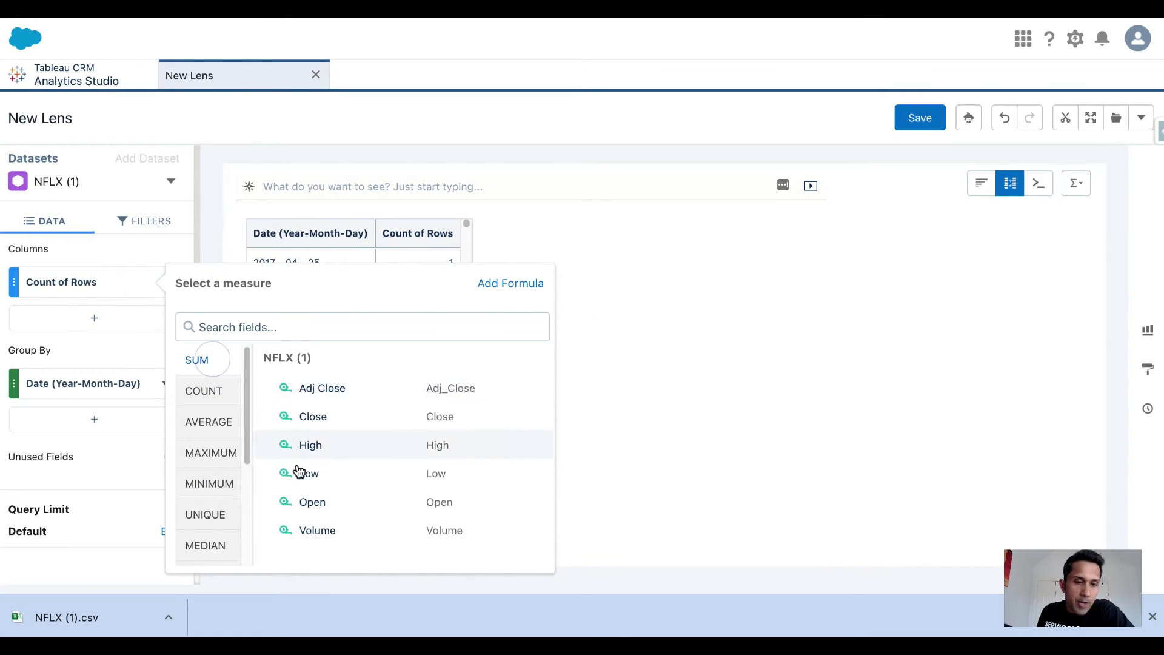
left_click(302, 504)
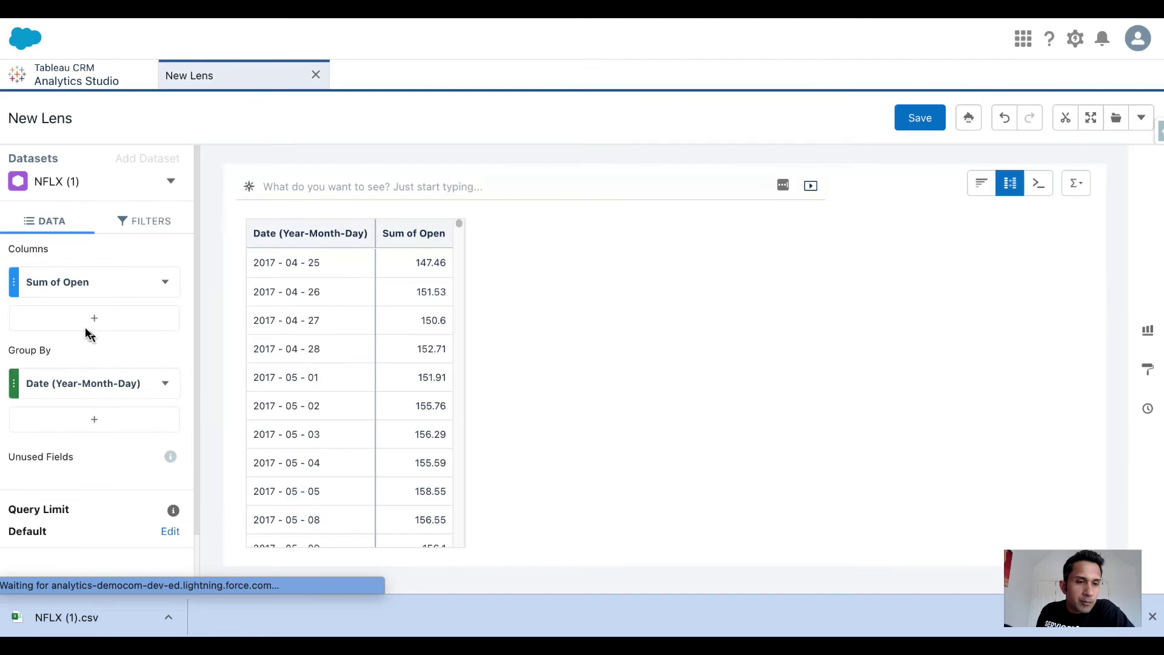
left_click(104, 323)
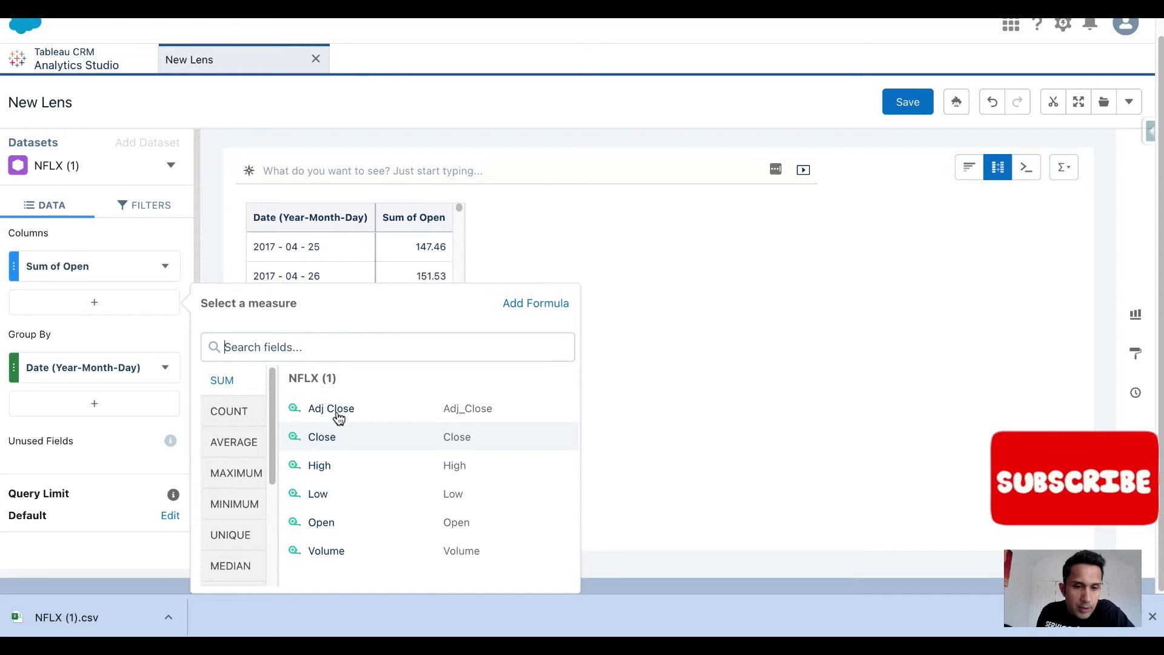
left_click(322, 437)
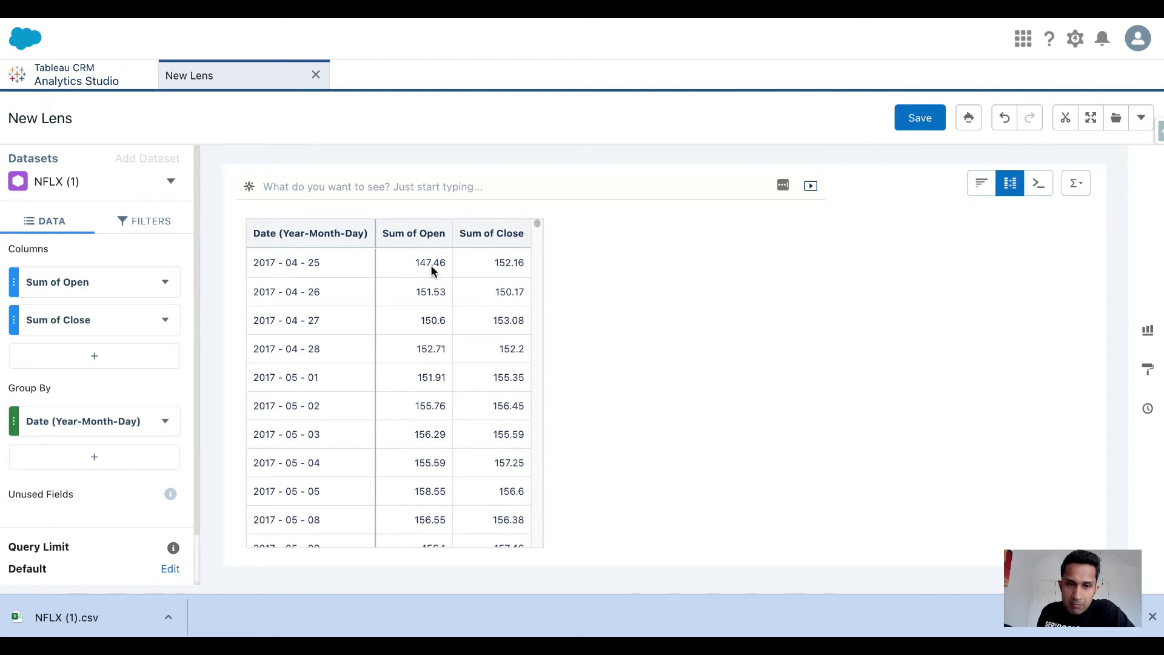
left_click(100, 357)
- Add a formula column B-A with header 'Return Value' and close the editor
left_click(529, 88)
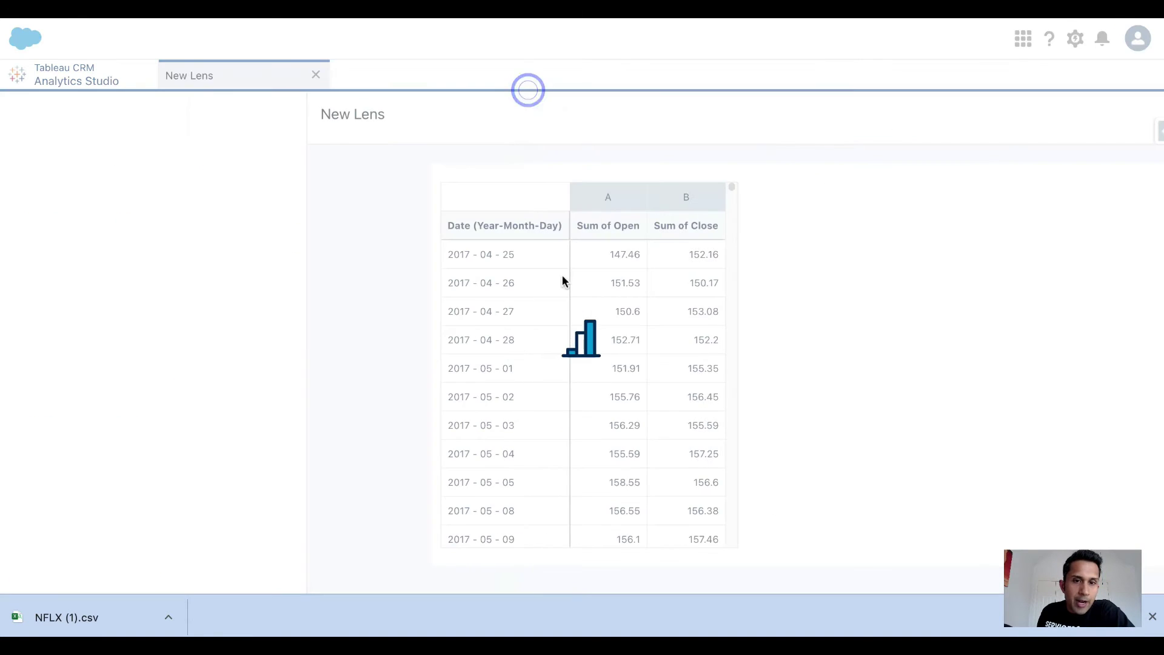
left_click(97, 471)
type("B-A")
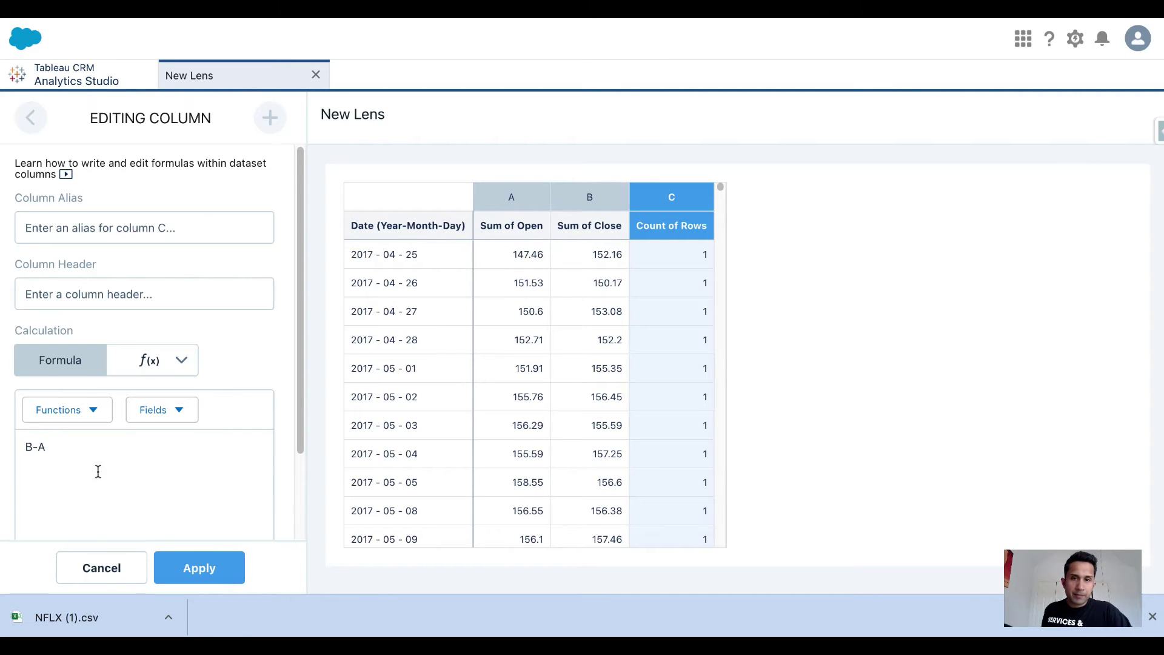
left_click(172, 299)
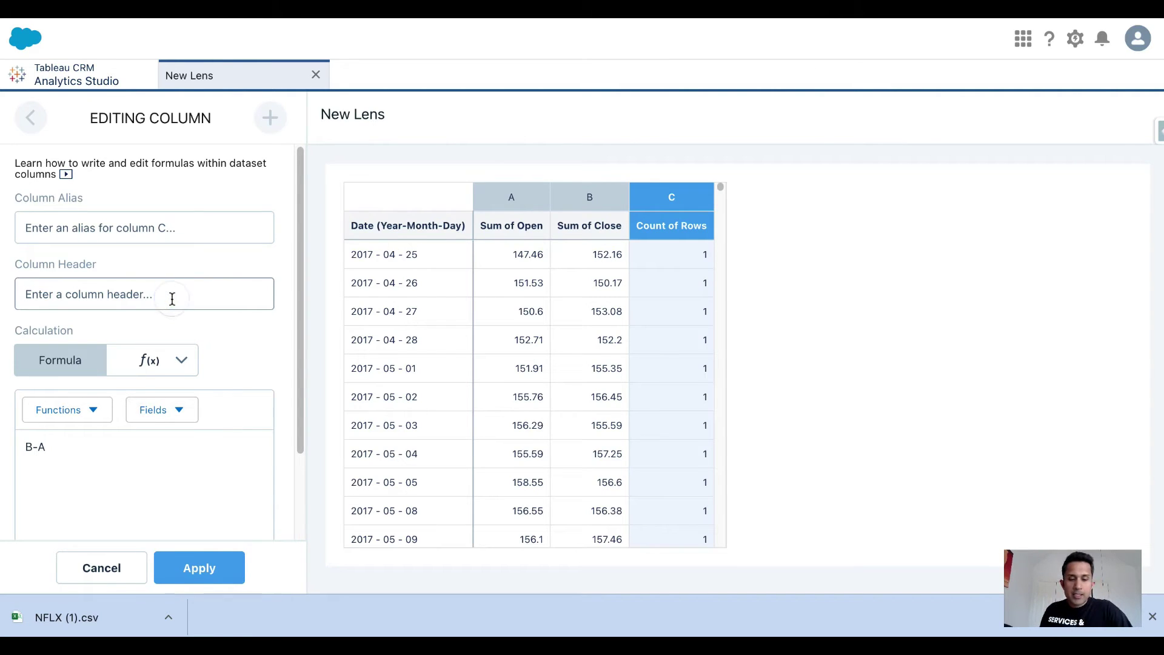
type("Return Value")
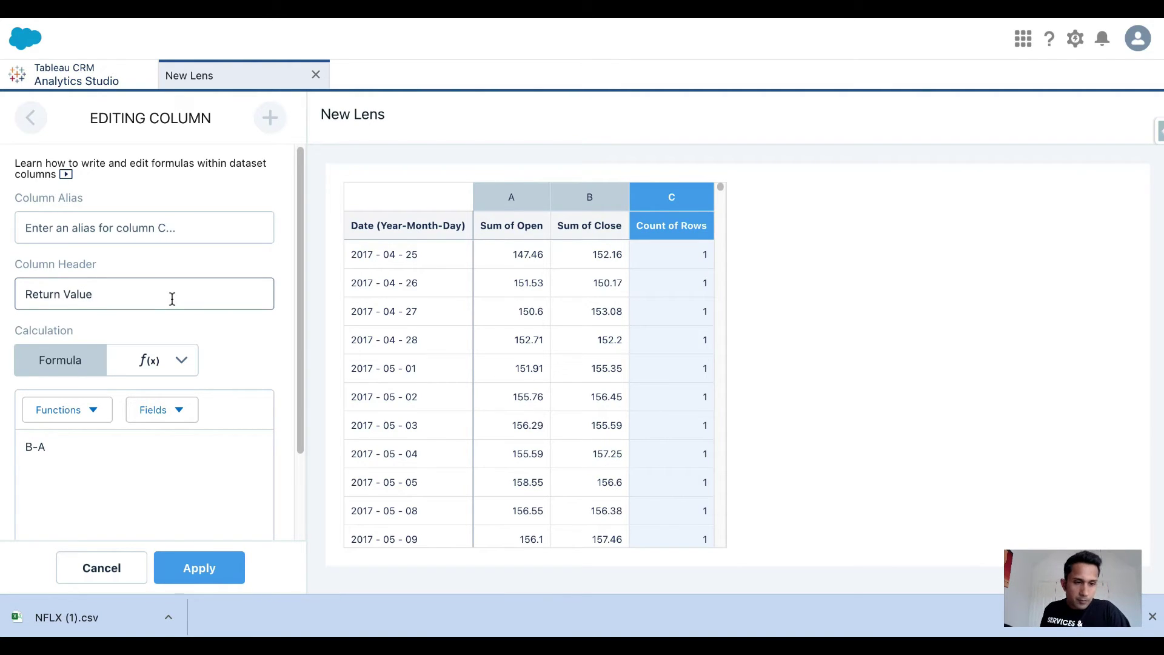
left_click(220, 564)
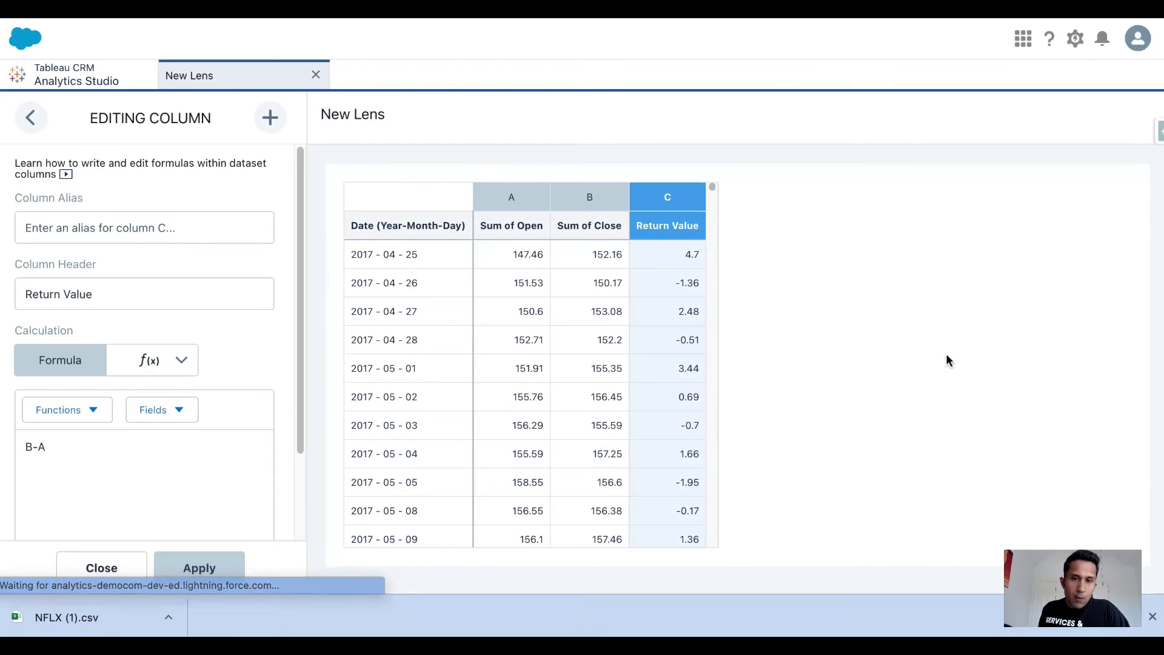
left_click(78, 569)
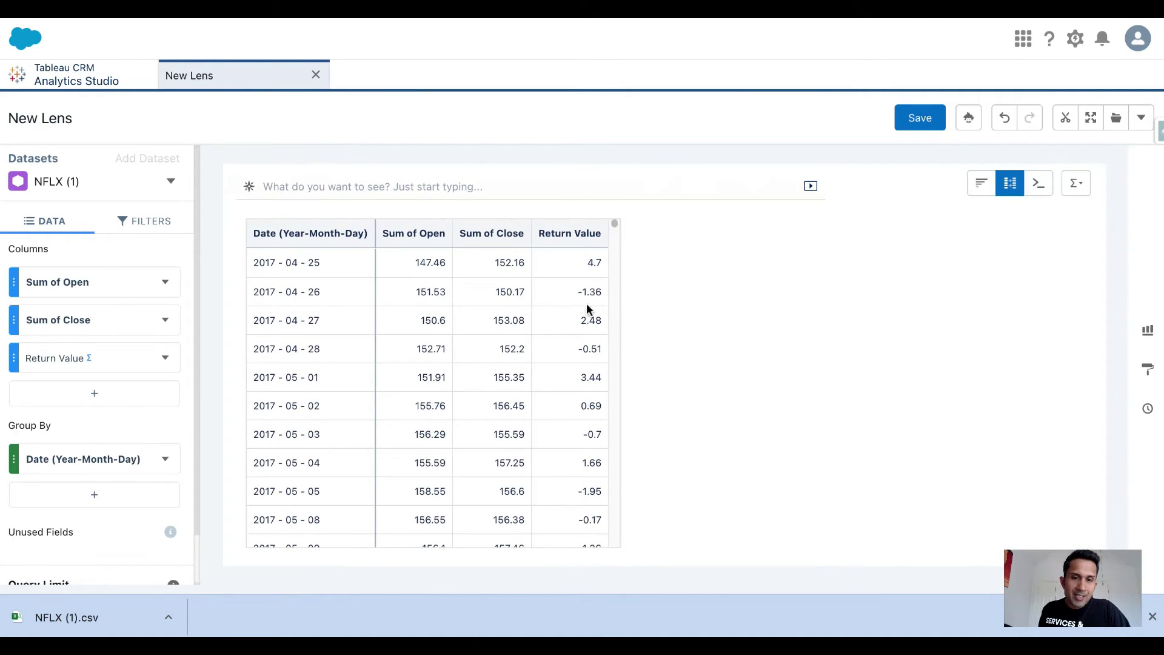
- Add a fourth formula column (B-A)/A formatted as Percent (12.34%)
left_click(94, 393)
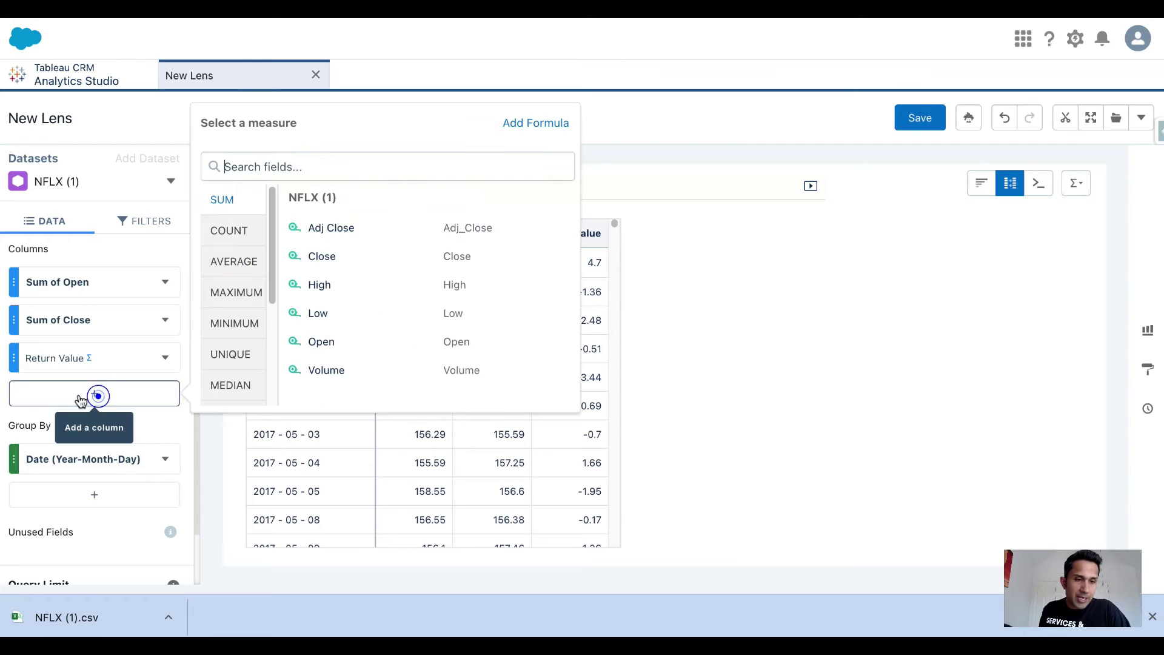
left_click(562, 125)
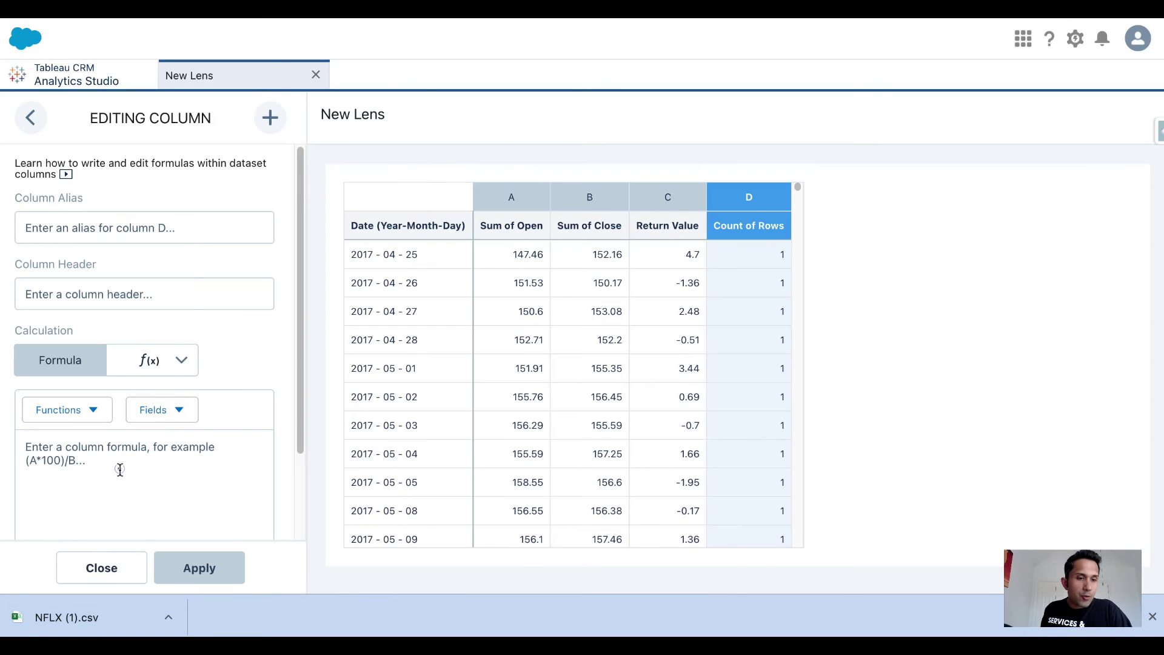
left_click(120, 469)
type("(B-A)/A")
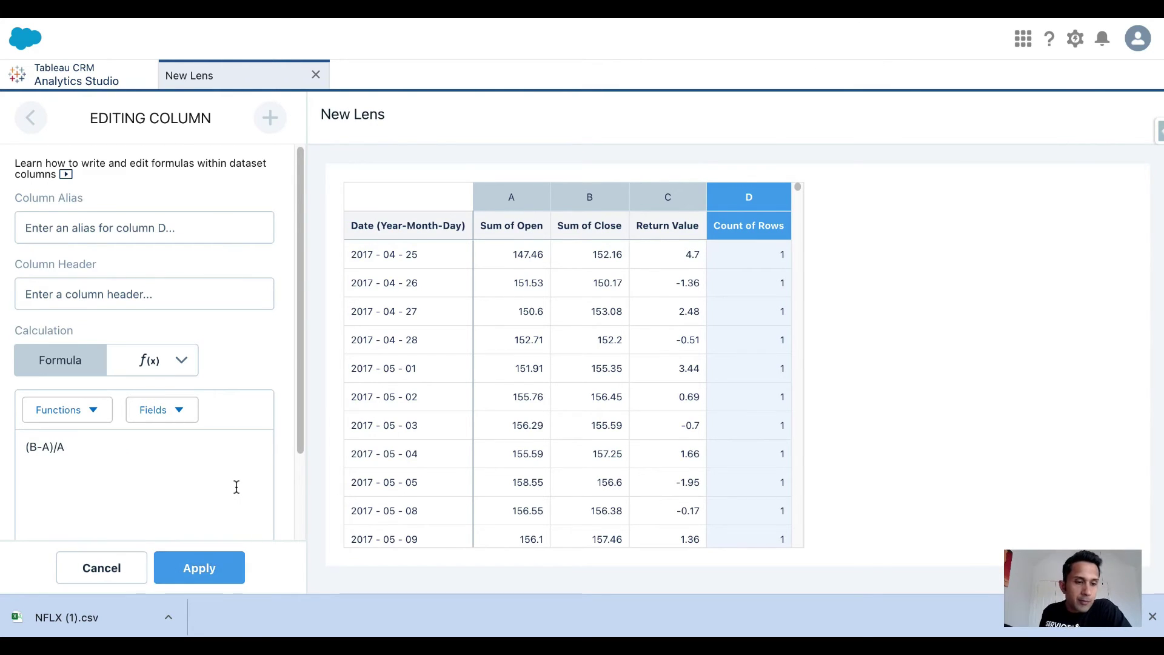
scroll(237, 486, "down", 2)
left_click(153, 509)
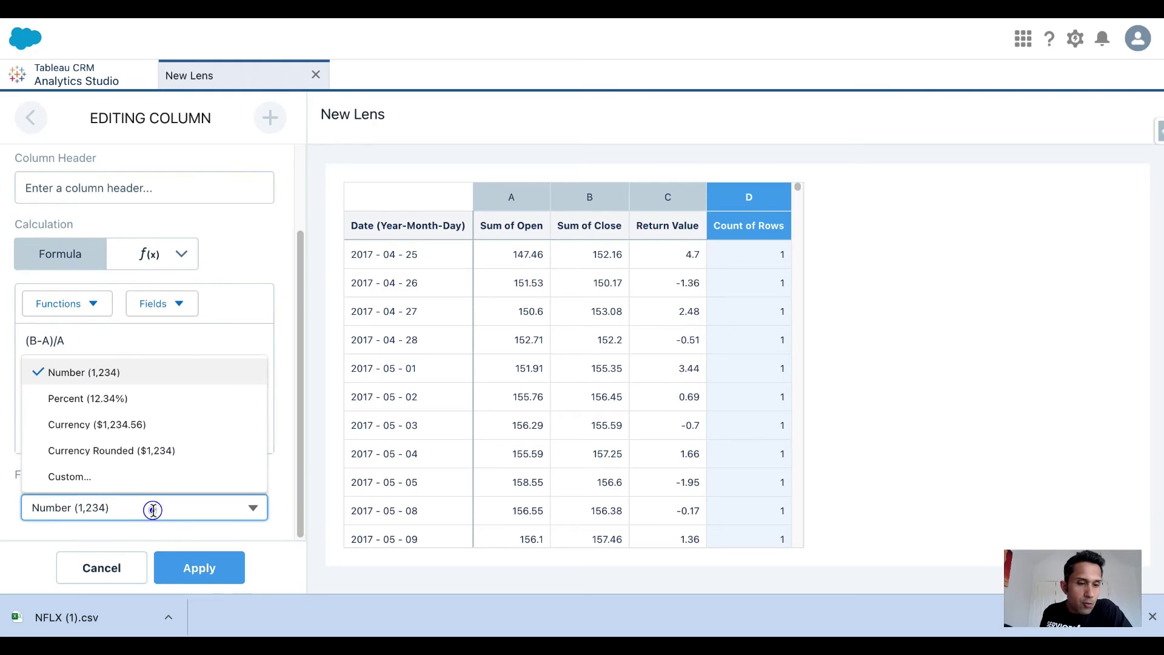
left_click(85, 398)
left_click(210, 567)
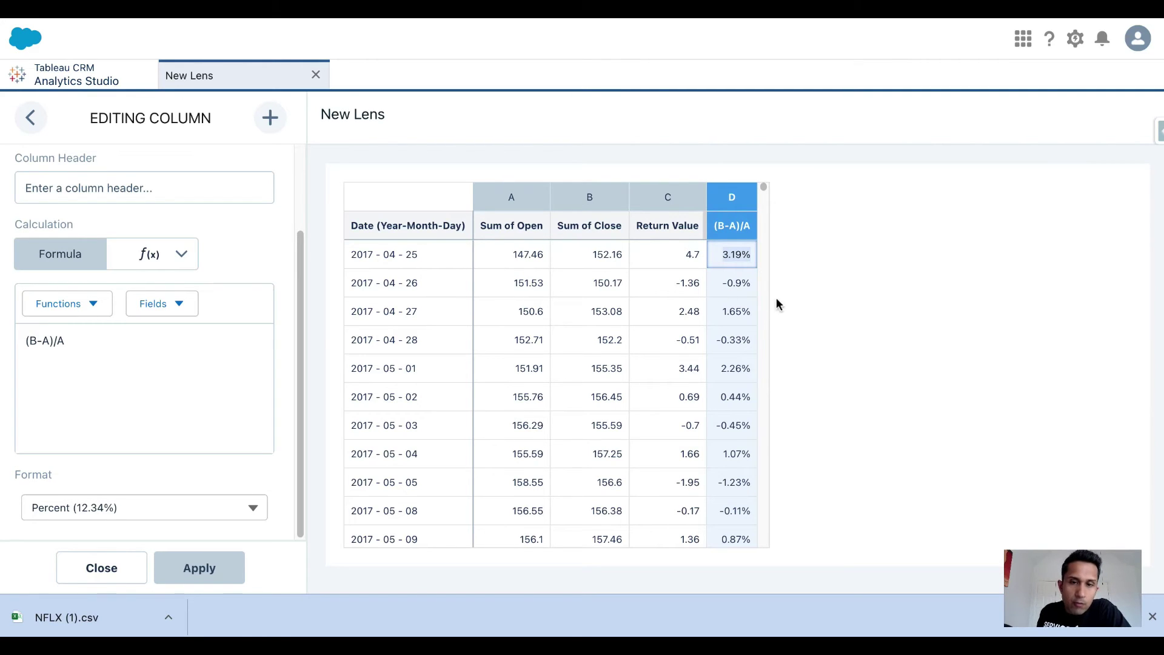
left_click(721, 283)
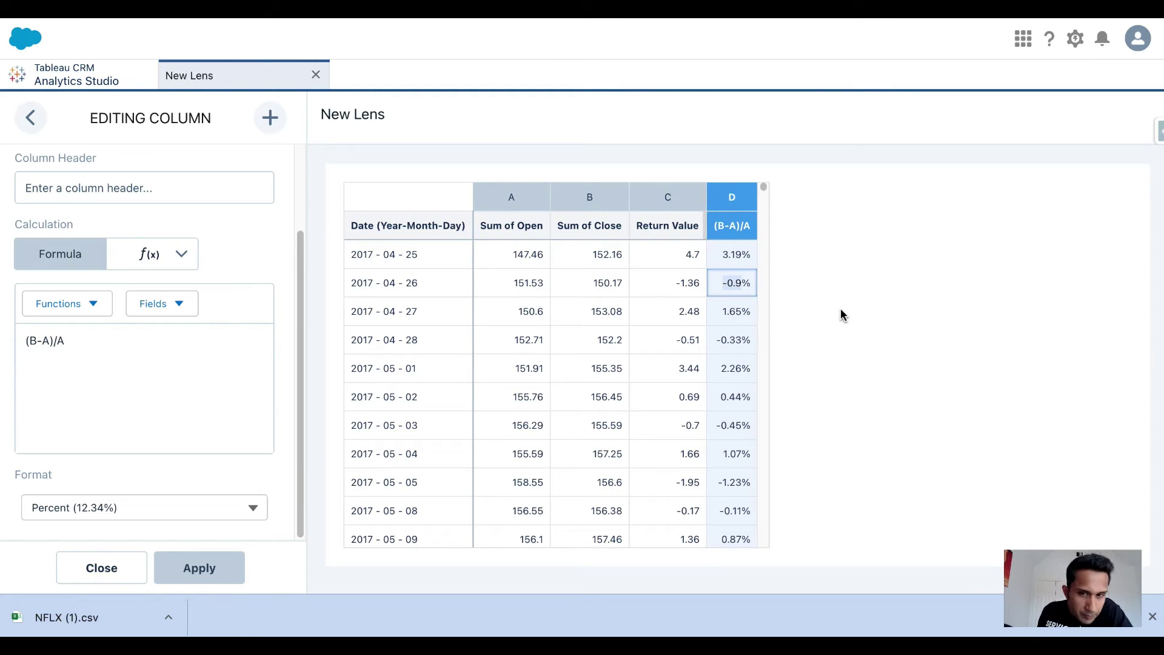
- Close the column editor and save the compare-table lens as 'Daily Return'
left_click(94, 567)
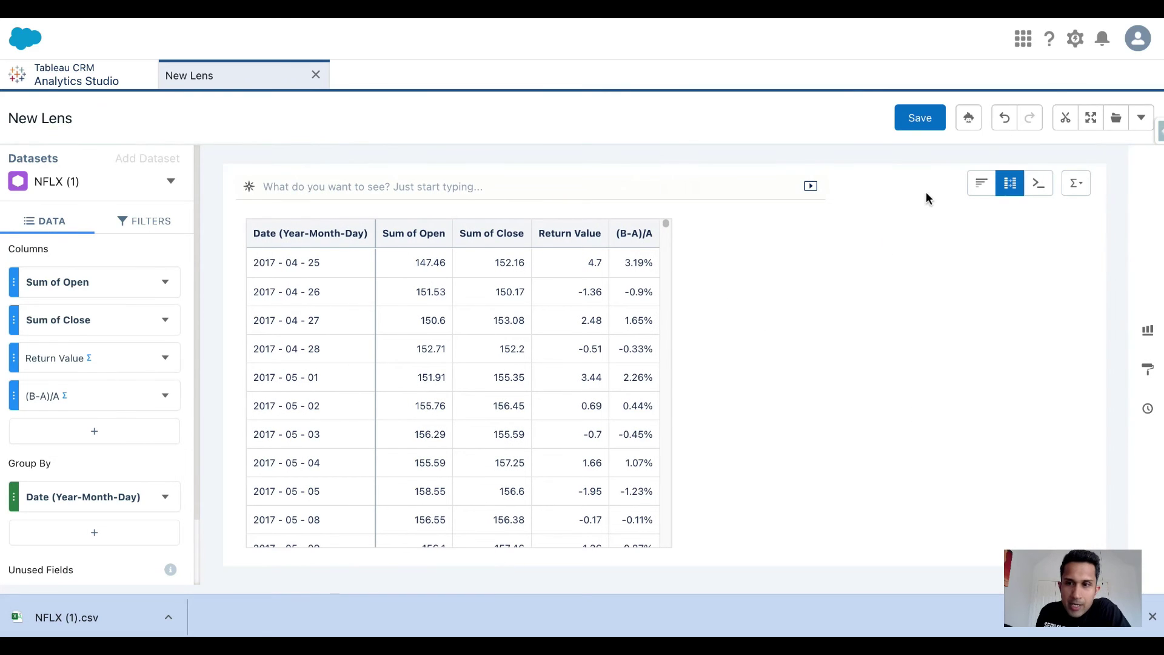
left_click(920, 122)
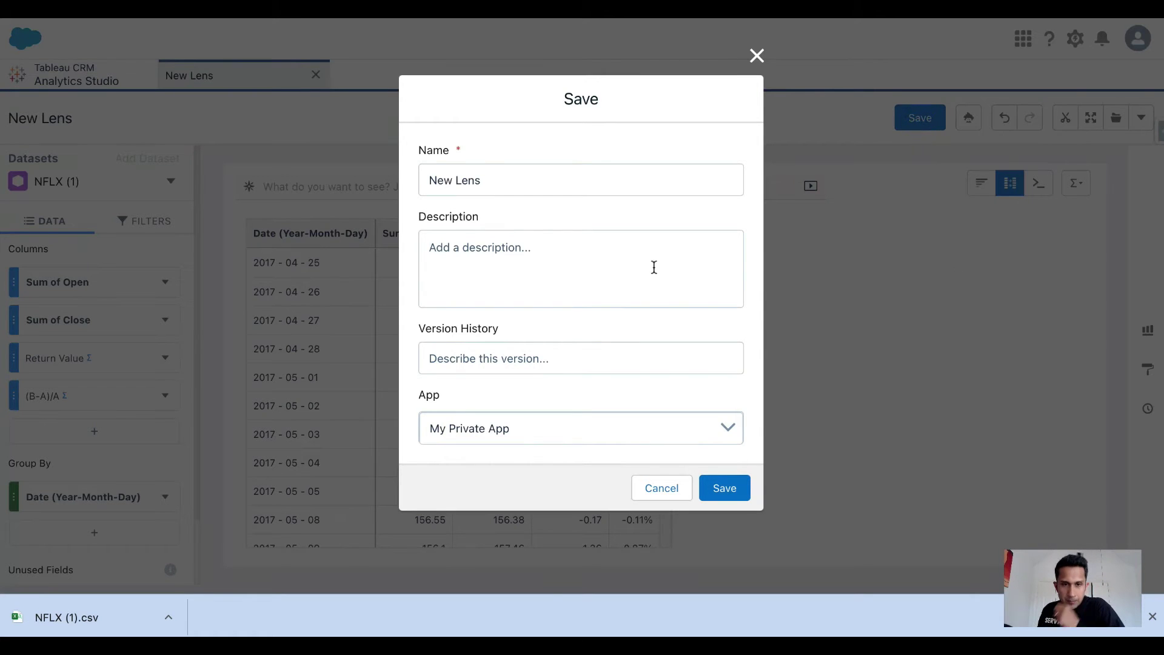
left_click_drag(490, 182, 377, 180)
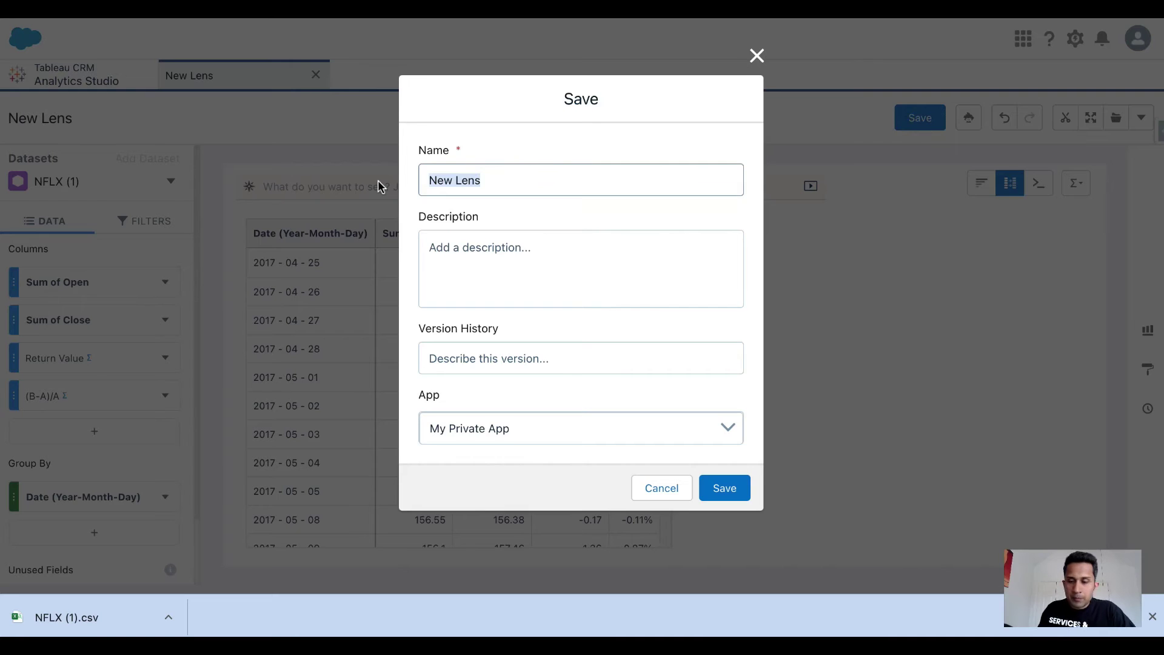
key("BackSpace")
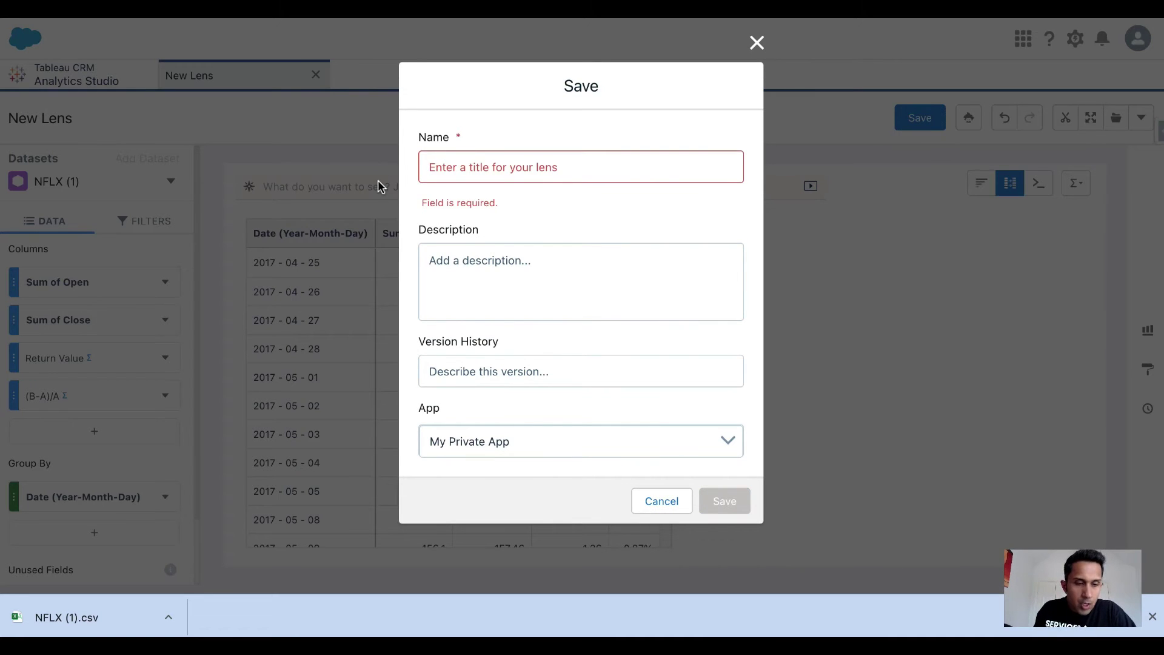
type("Daily Return")
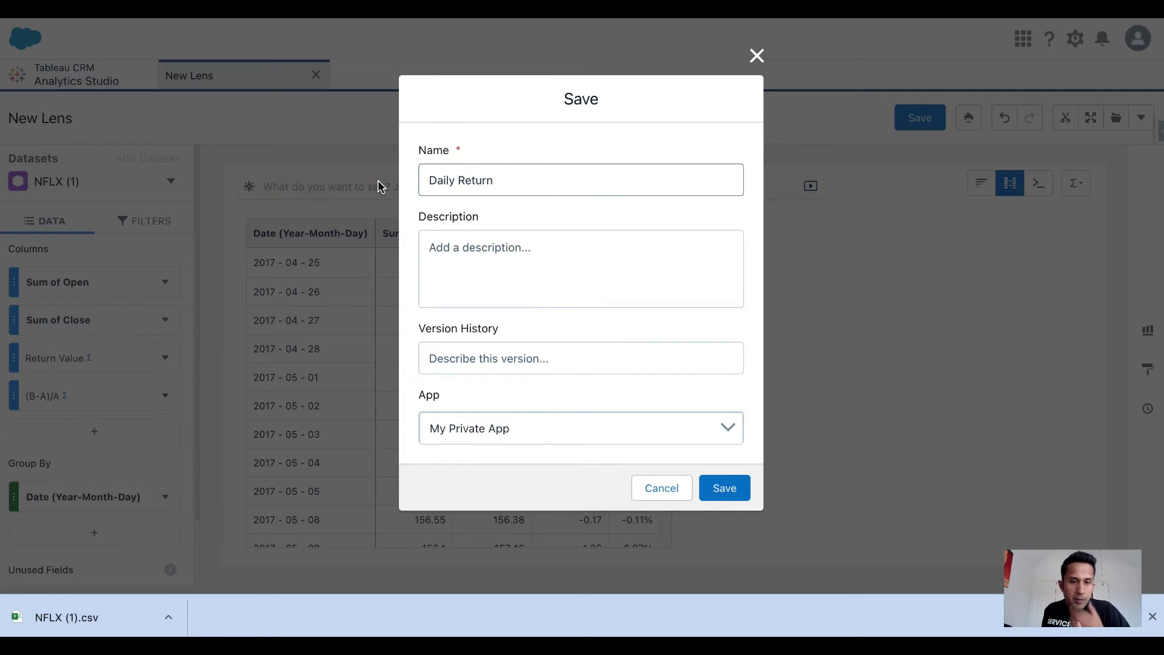
left_click(725, 491)
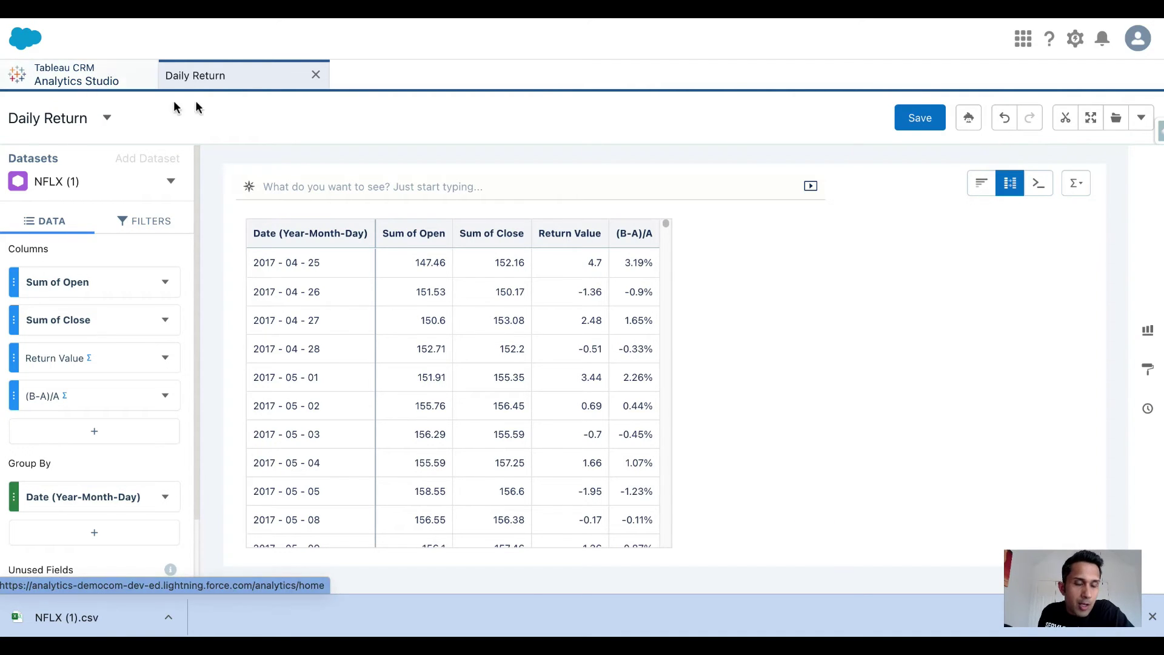
- Open a new lens on the NFLX (1) dataset and make it a line chart
left_click(81, 71)
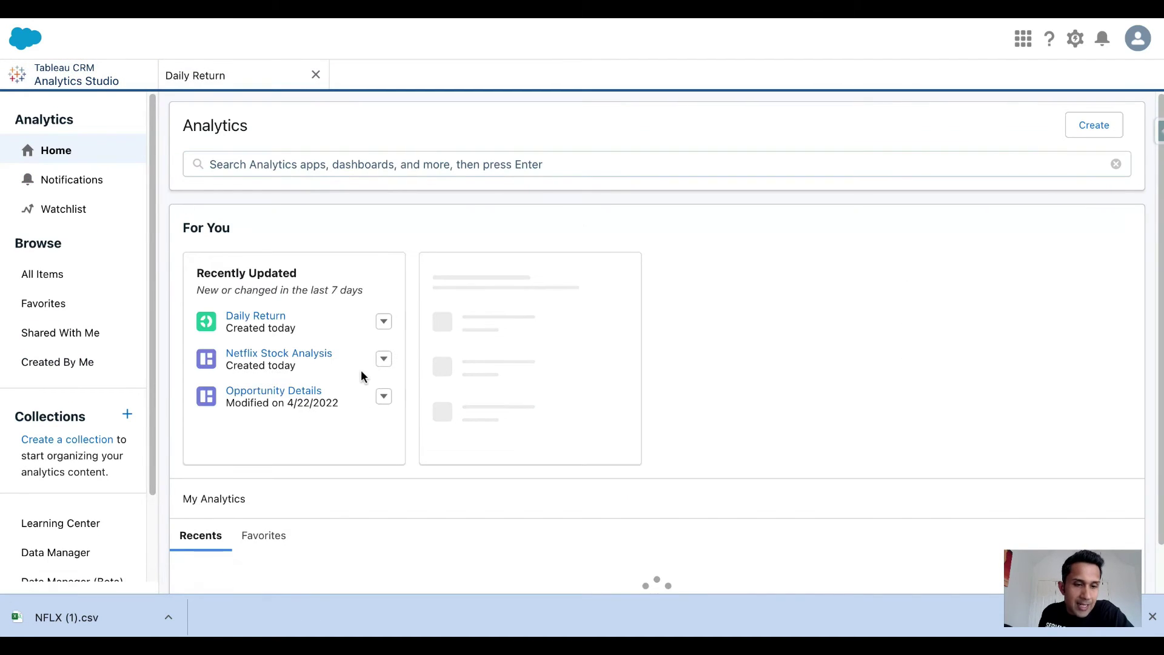
scroll(724, 413, "down", 5)
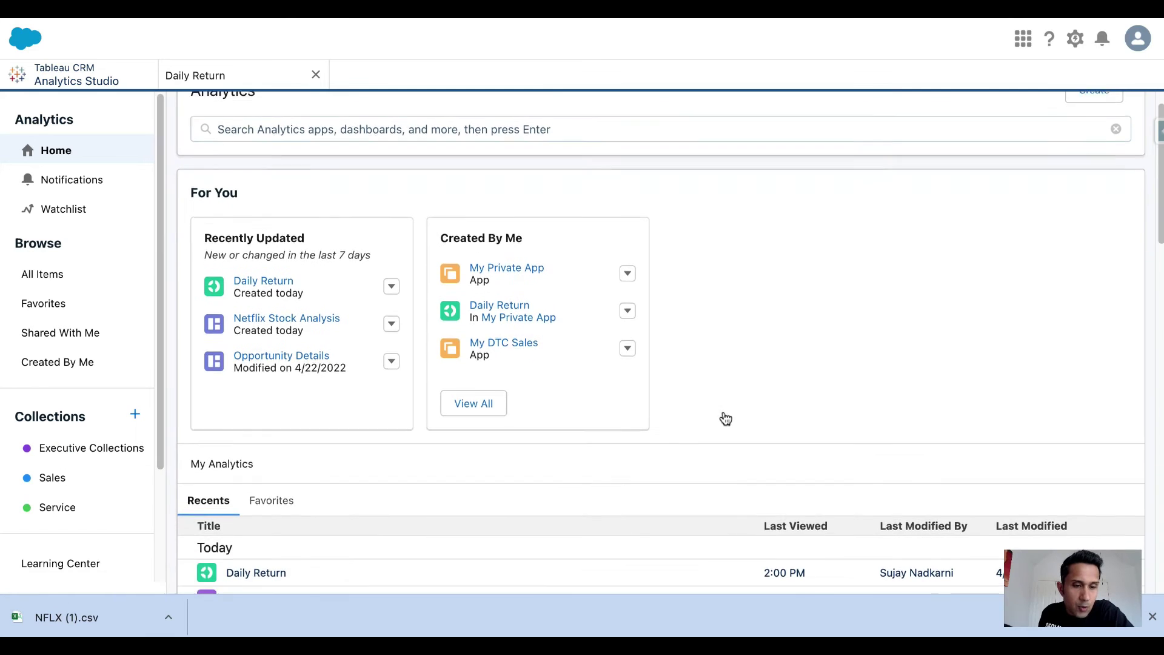
left_click(239, 333)
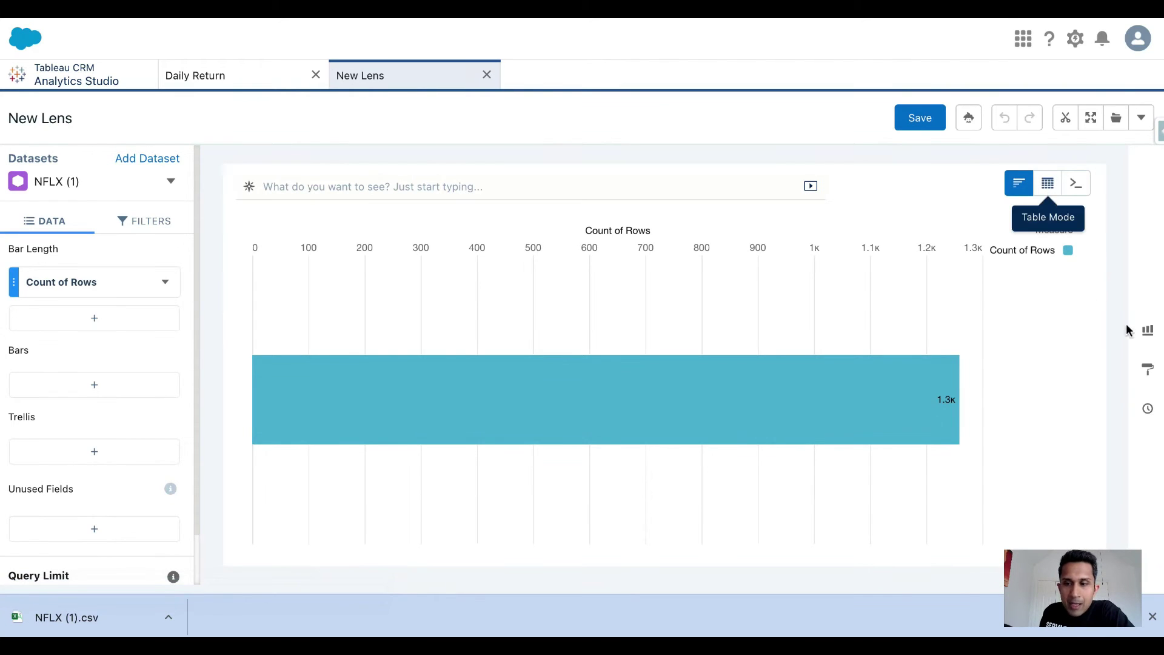
left_click(1146, 336)
left_click(912, 387)
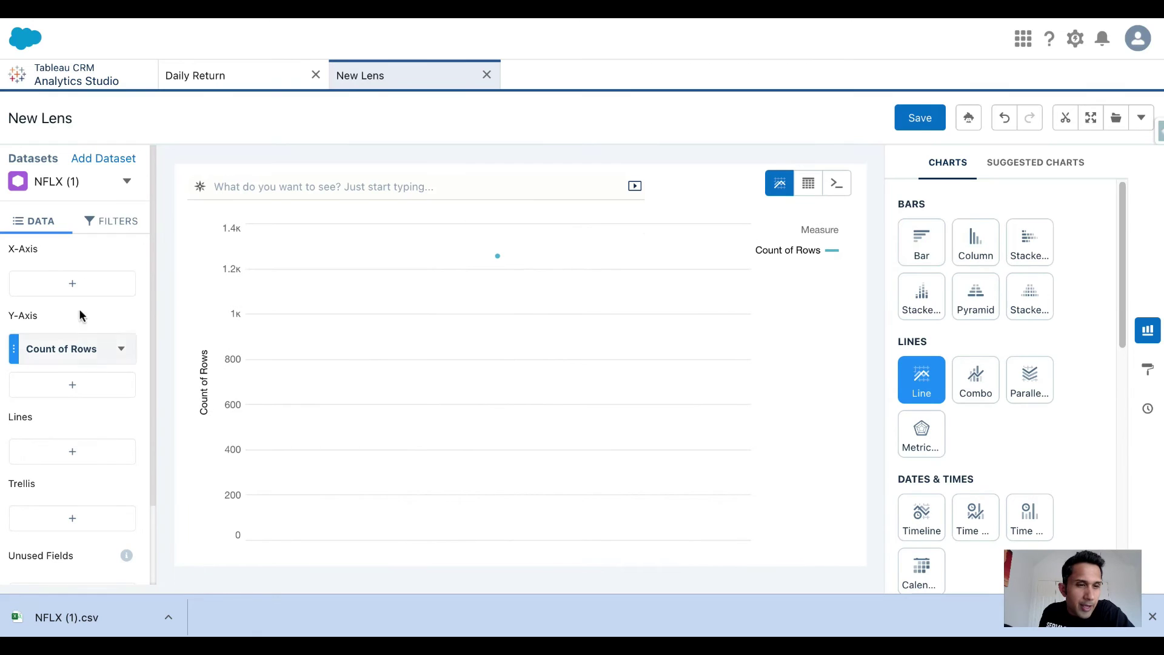
- Put Date on the X-axis and plot Sum of Open as the measure
left_click(72, 285)
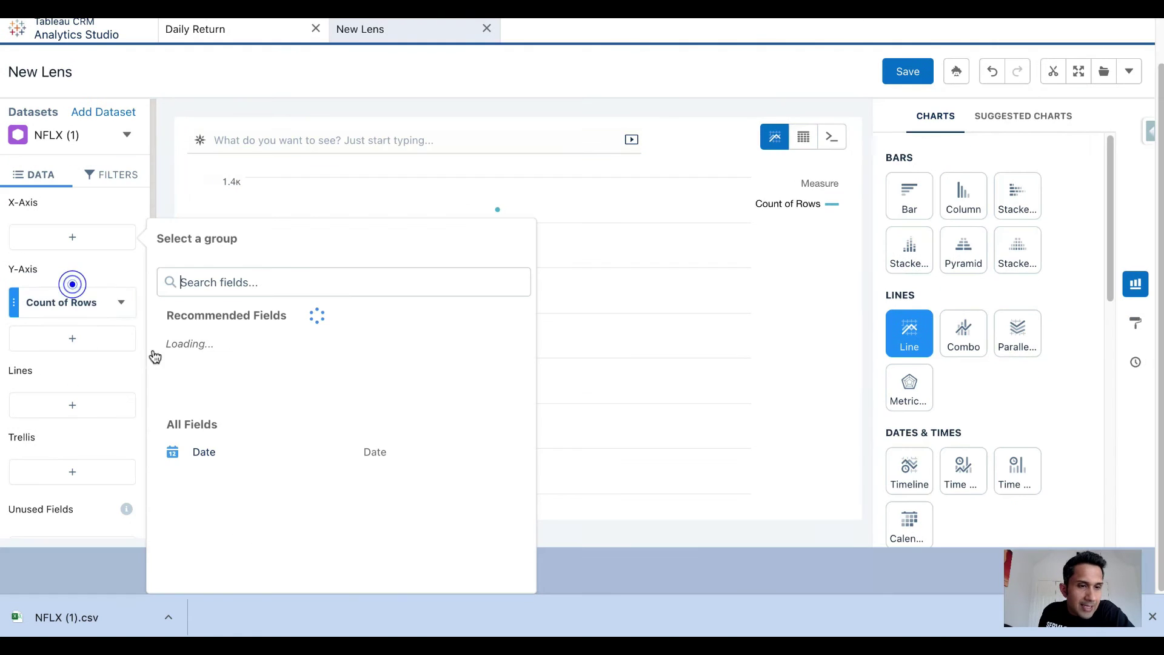
left_click(209, 455)
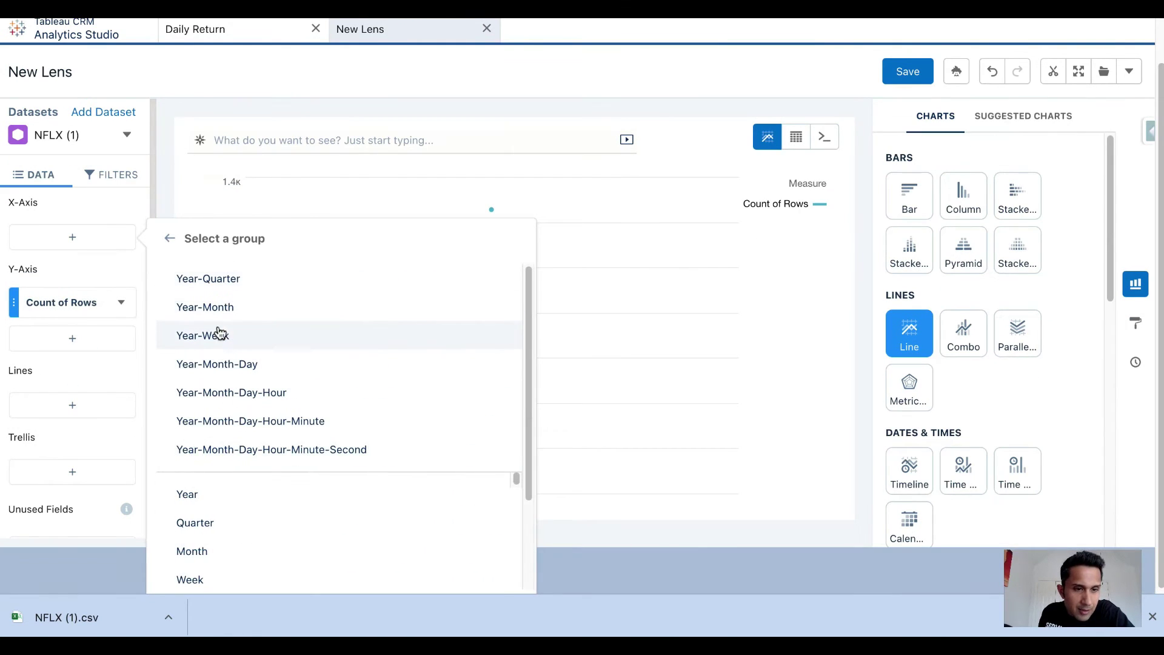
left_click(229, 366)
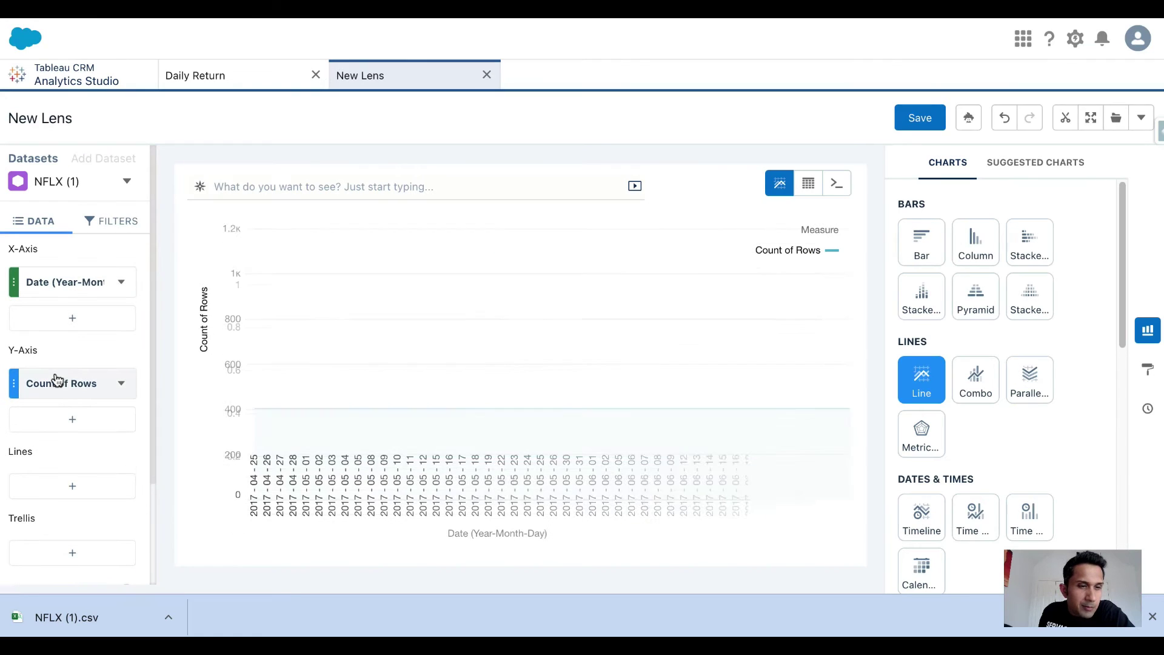
left_click(72, 383)
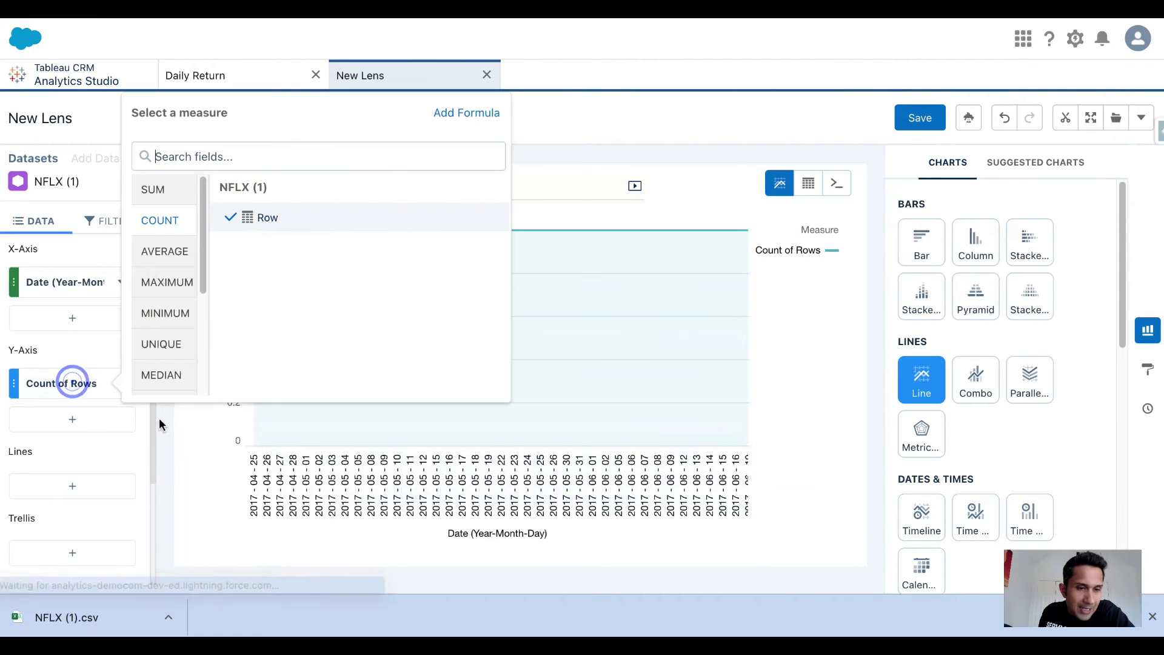
left_click(169, 191)
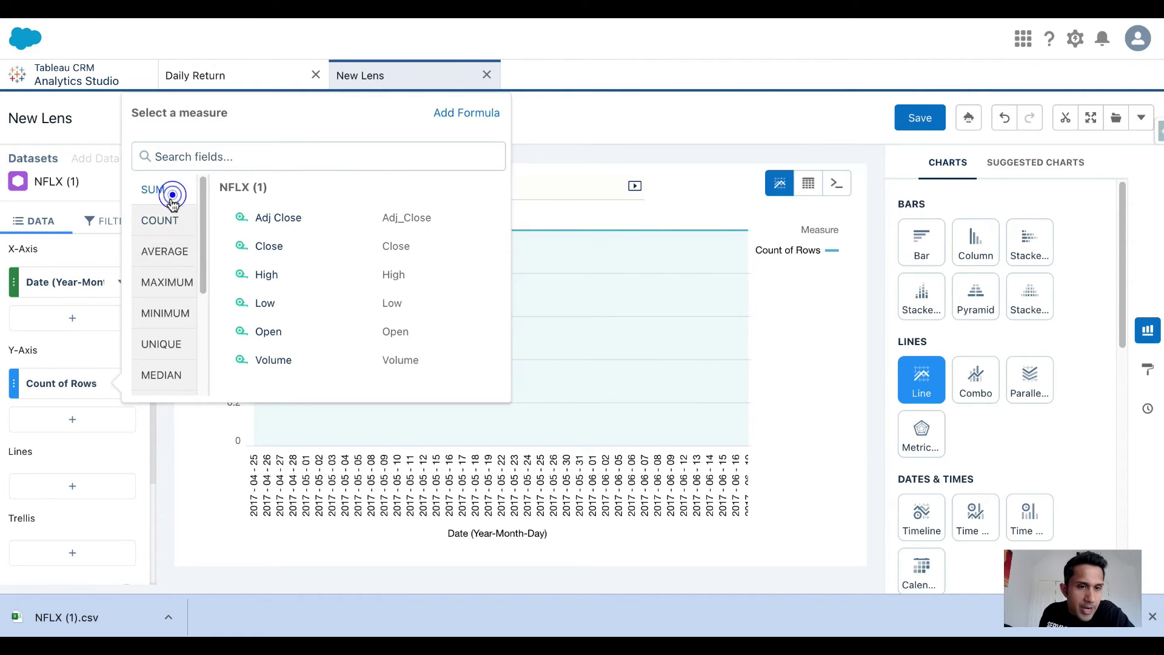
left_click(269, 332)
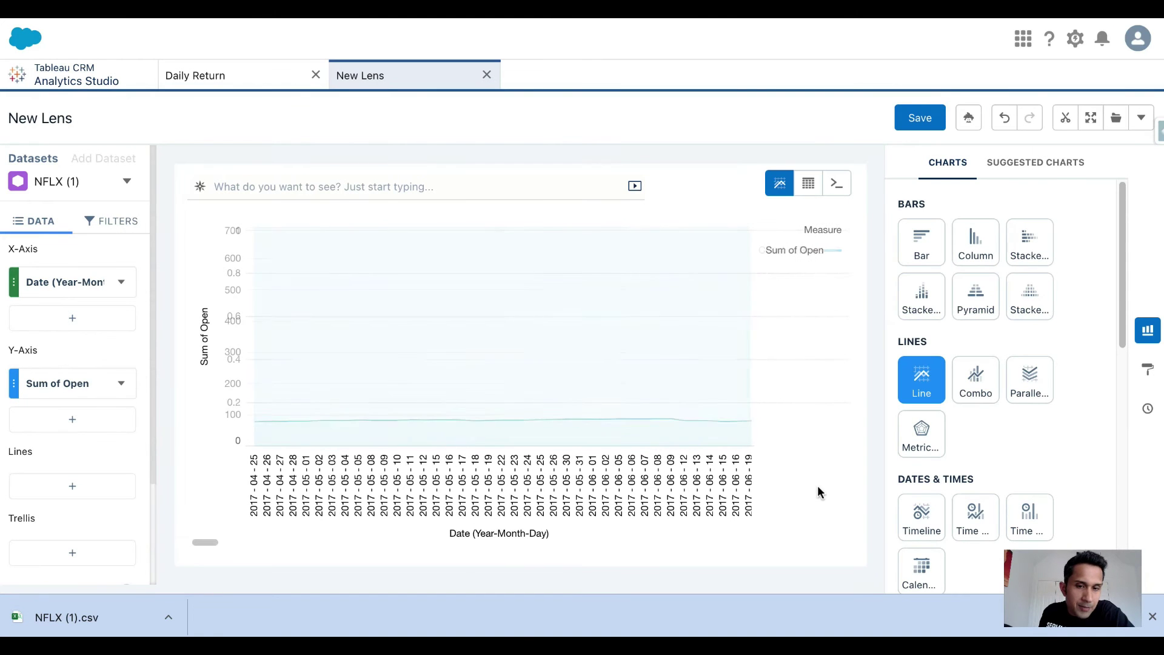
- Regroup the dates by calendar month so the line spans months 01–12
left_click(85, 282)
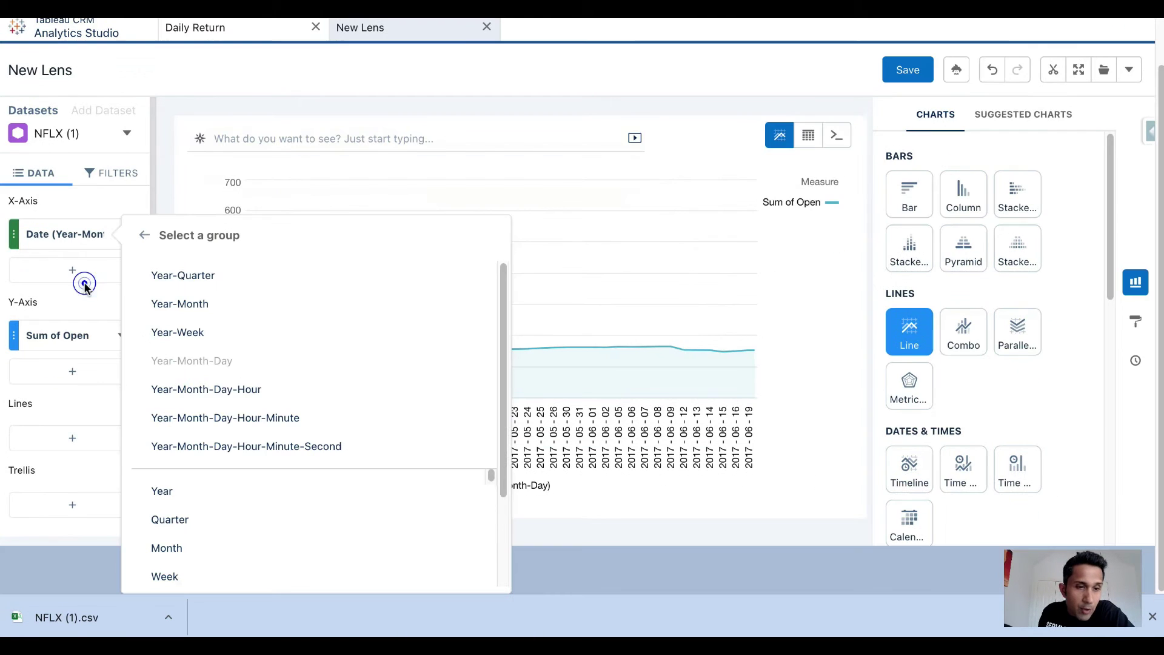
left_click(242, 303)
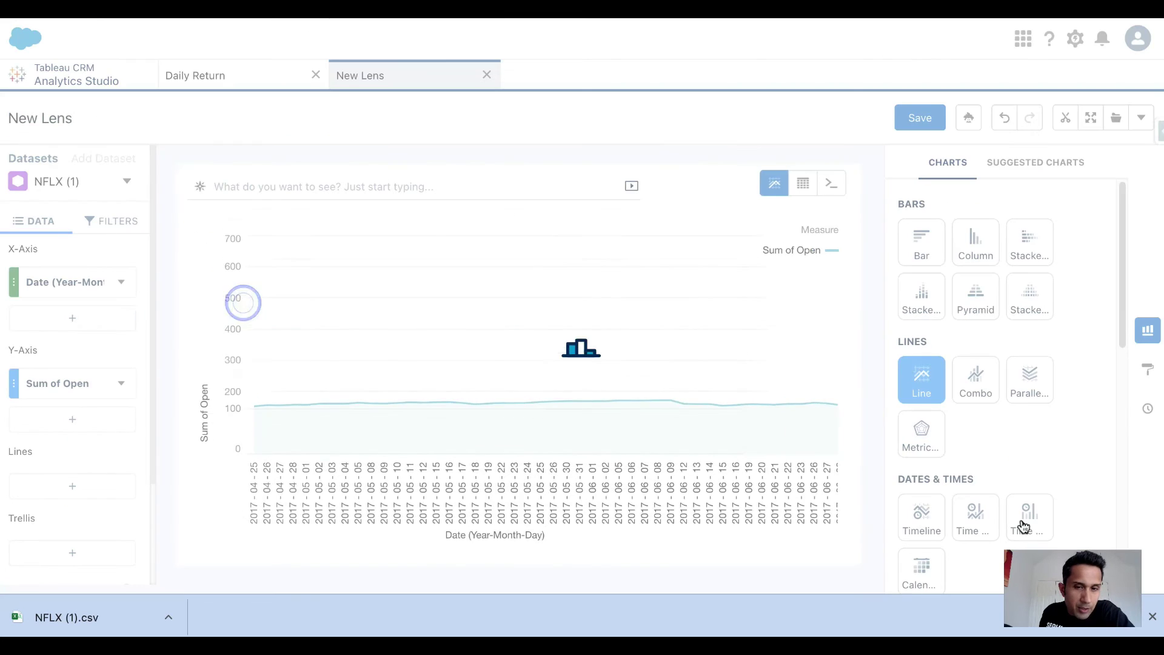
left_click(34, 282)
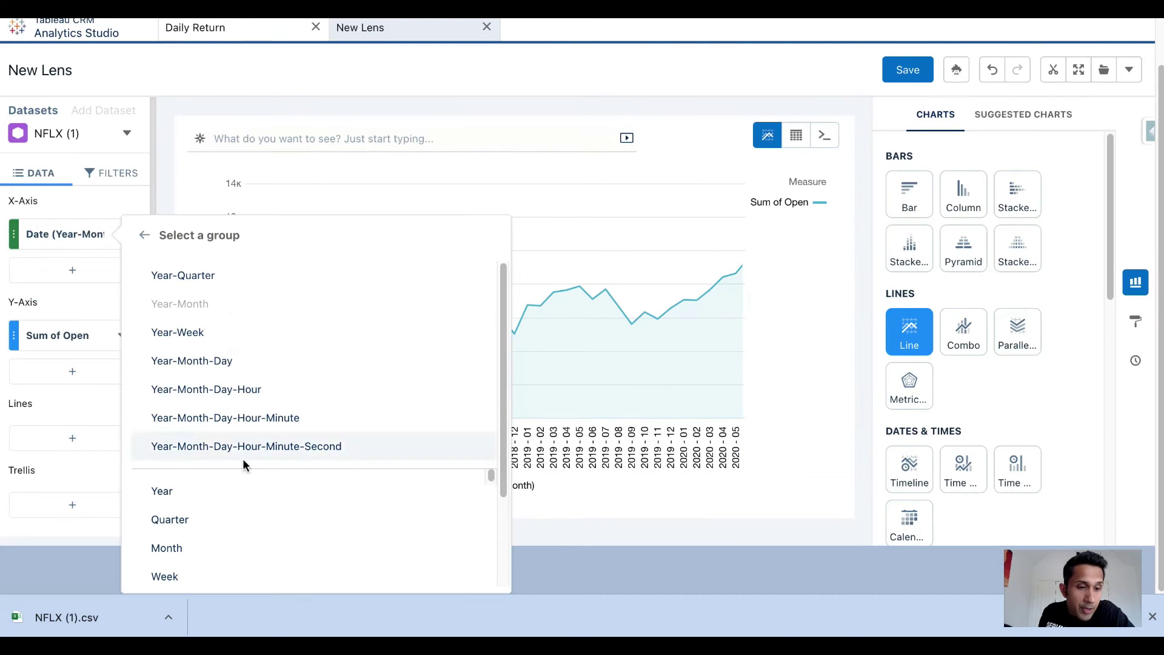
left_click(200, 548)
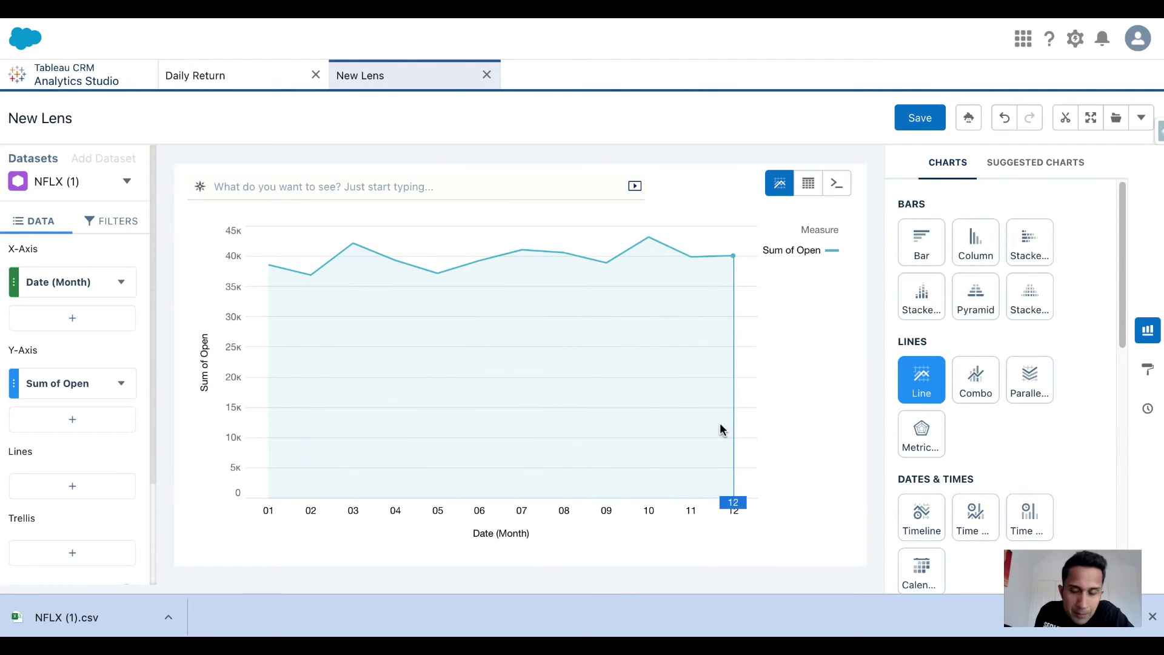
mouse_move(276, 271)
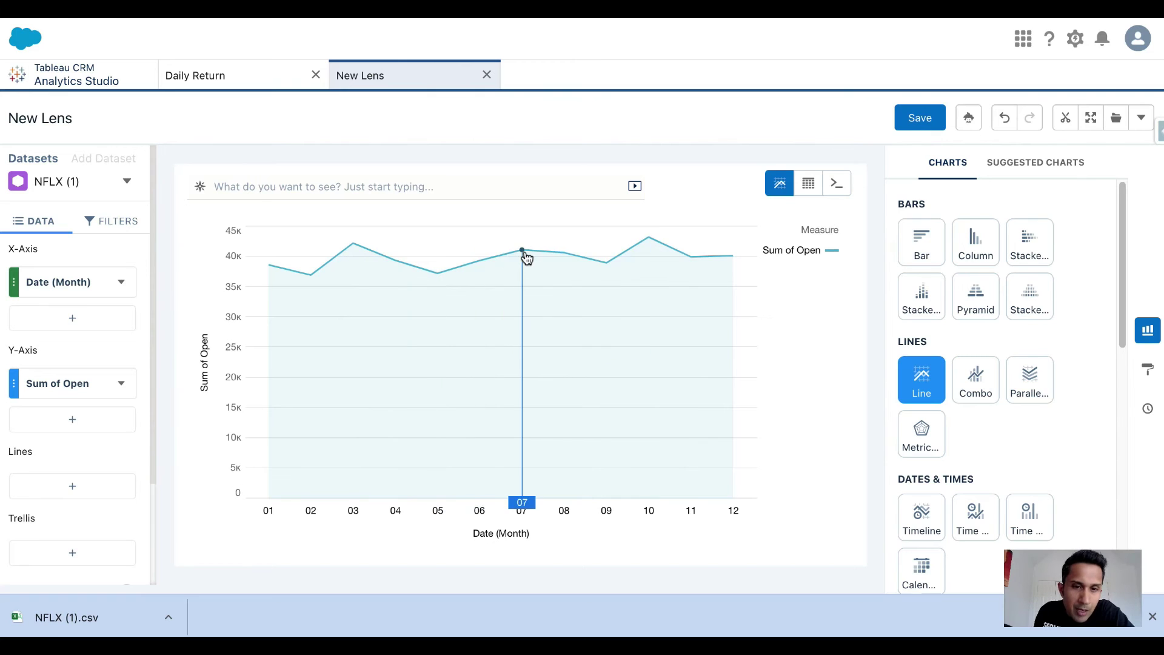
mouse_move(524, 258)
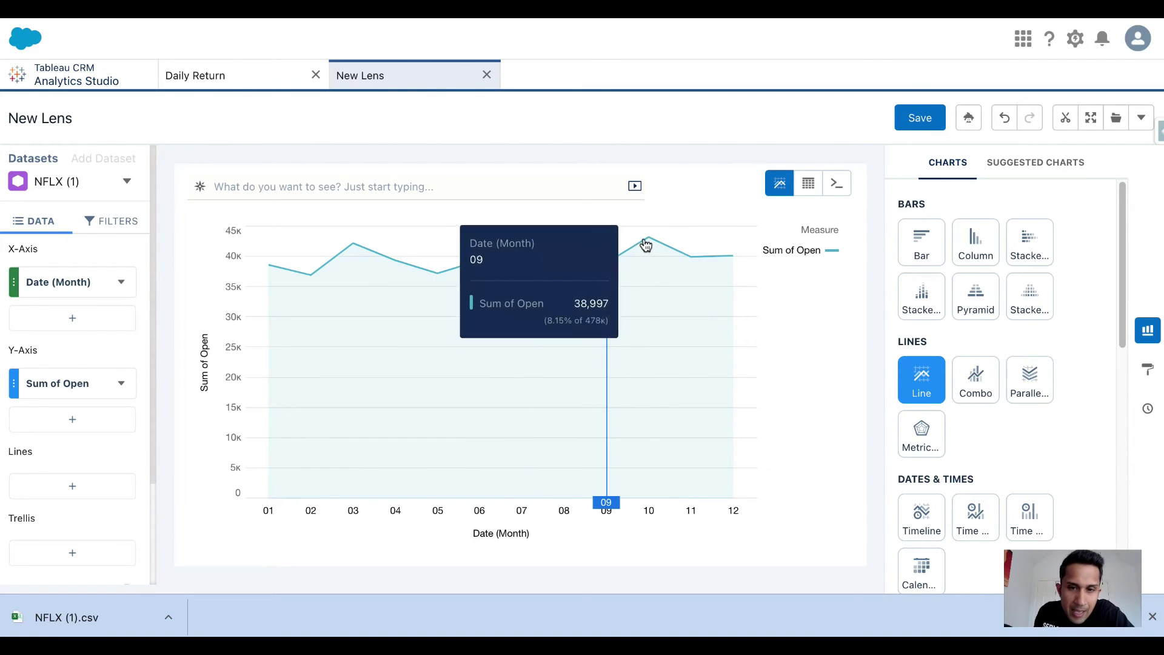
mouse_move(650, 240)
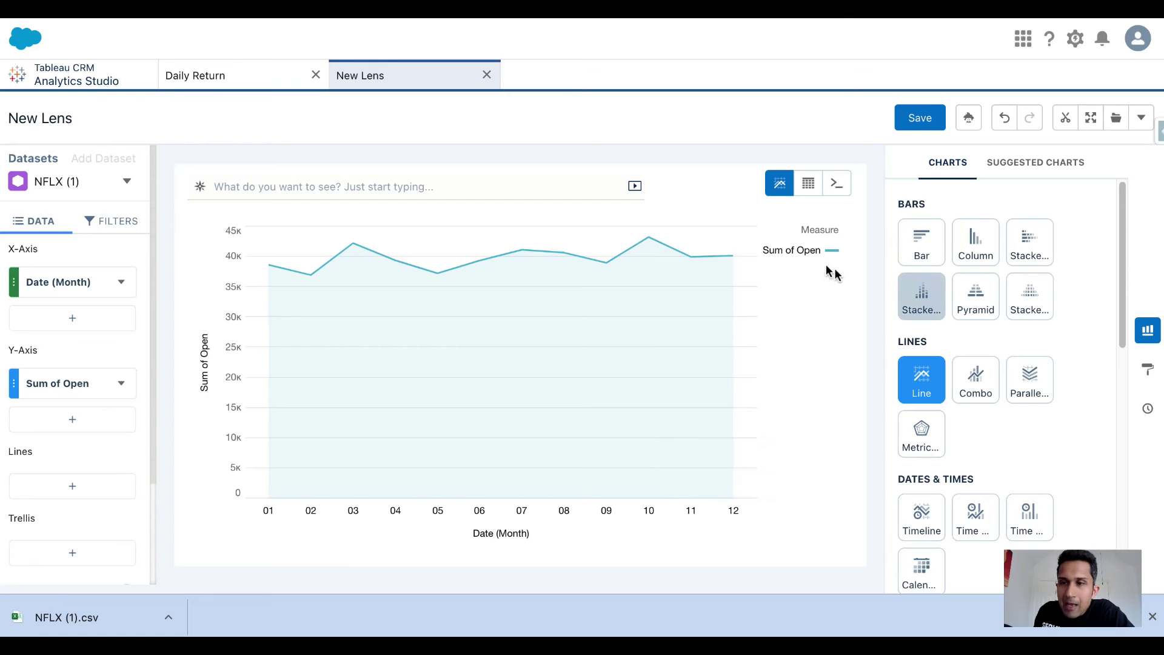
- Save the monthly line chart lens as 'Month Fluctuations for Netflix'
left_click(934, 118)
triple_click(579, 183)
key("BackSpace")
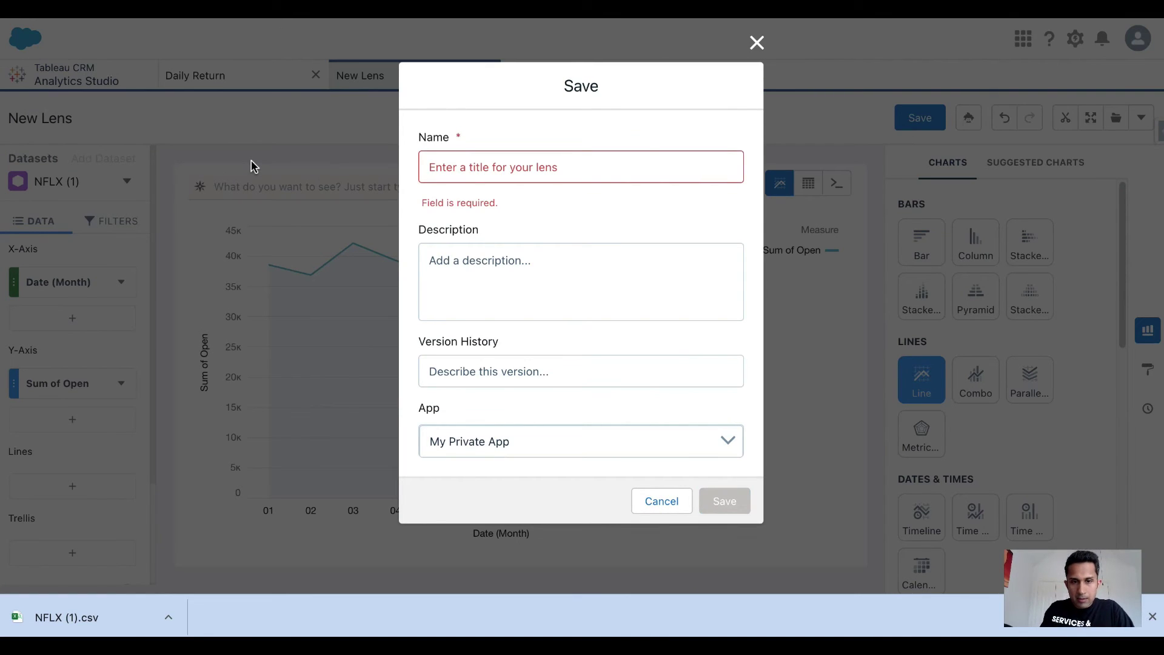
type("Month Fluctuations for Netflix")
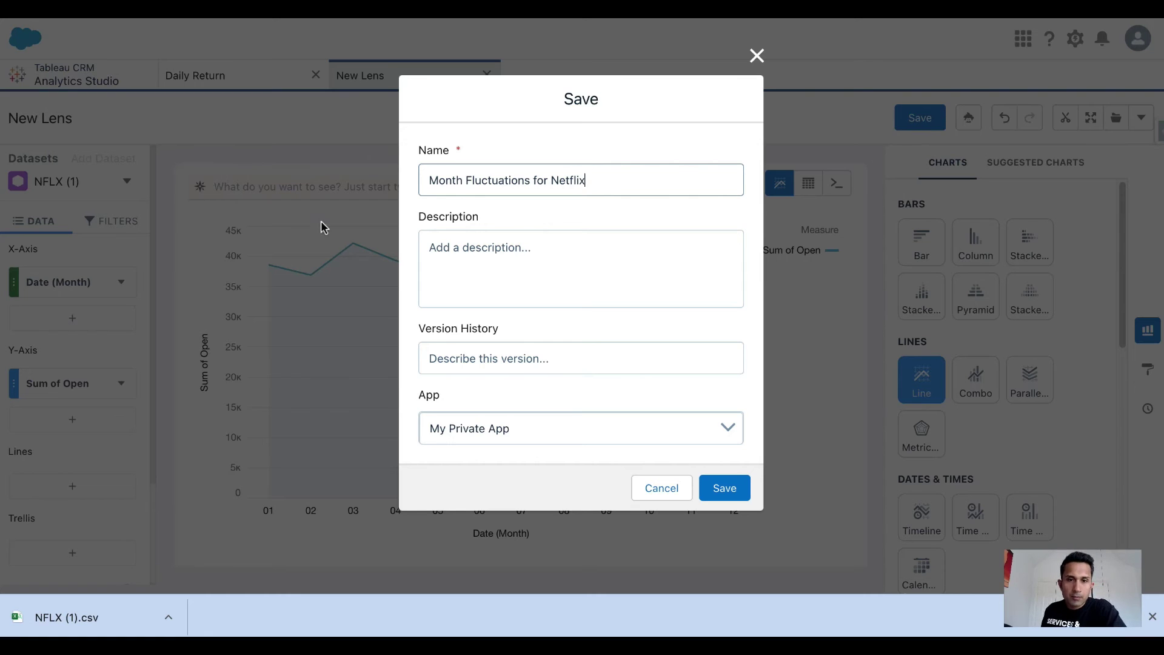
left_click(723, 486)
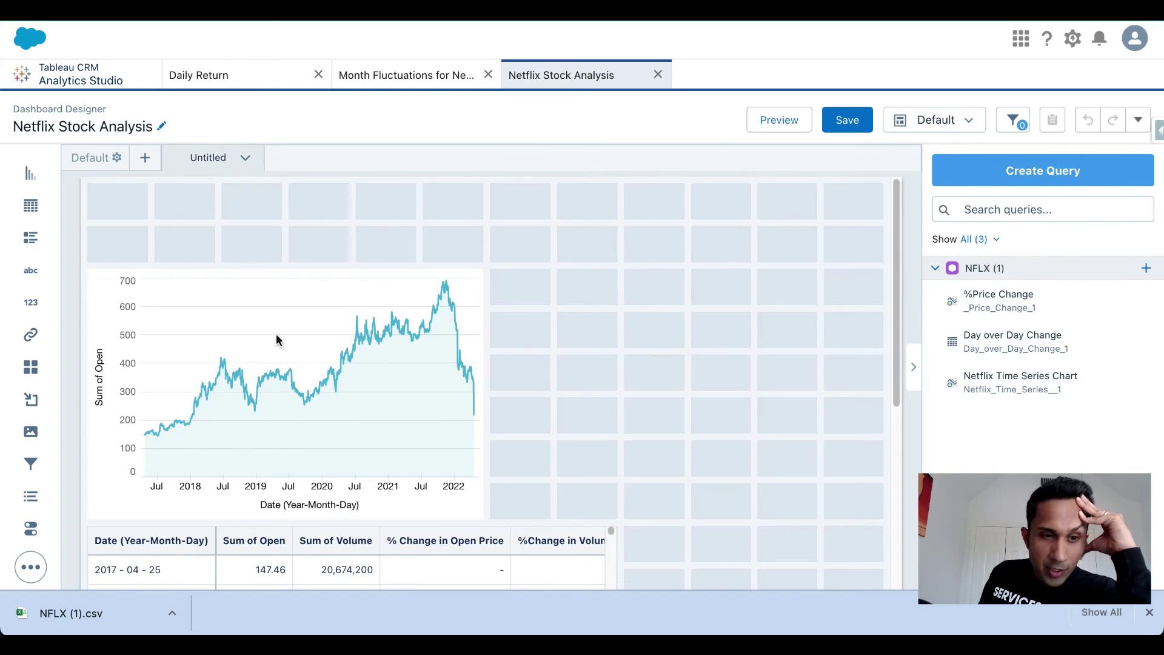
- Delete the time-series chart and the table widget from the dashboard
scroll(364, 534, "down", 1)
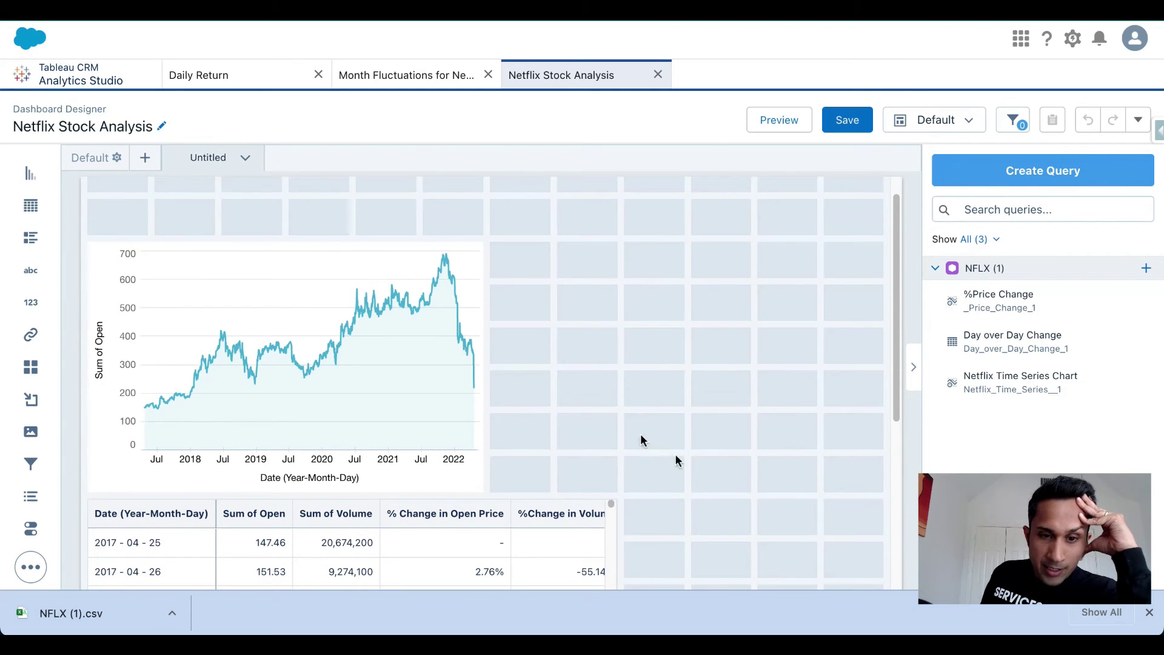
left_click(380, 279)
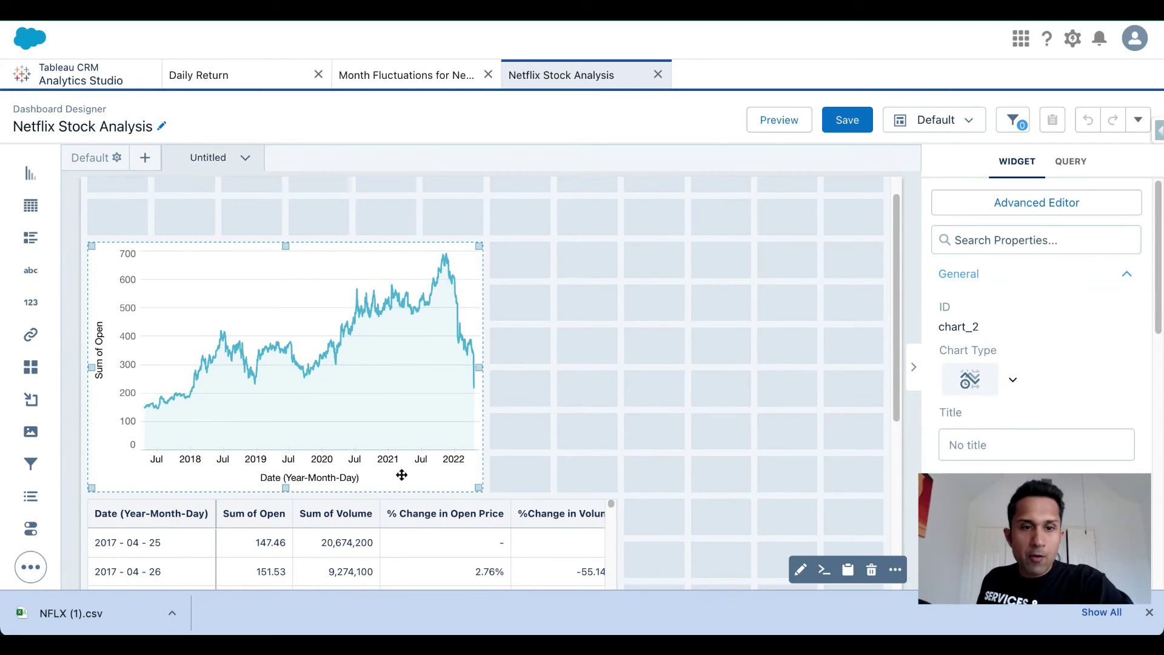
key("Delete")
left_click(533, 507)
key("Delete")
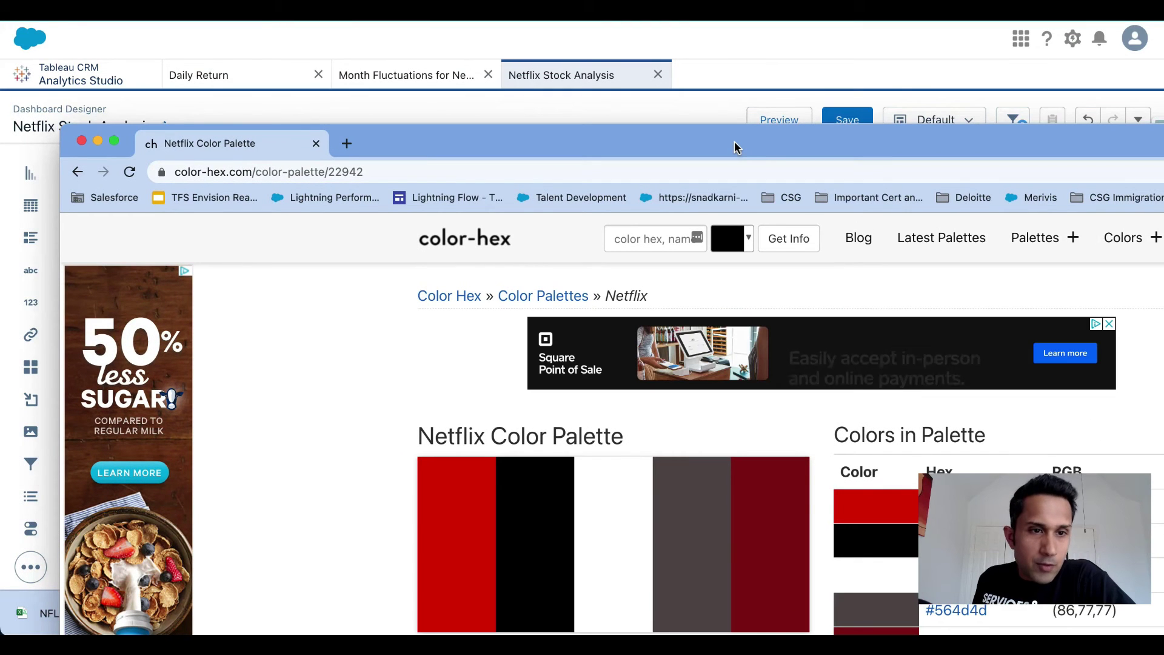
- Review the Netflix palette hex codes (#db0000, #000000, #564d4d) and close the palette window
left_click_drag(734, 141, 547, 107)
scroll(789, 392, "down", 3)
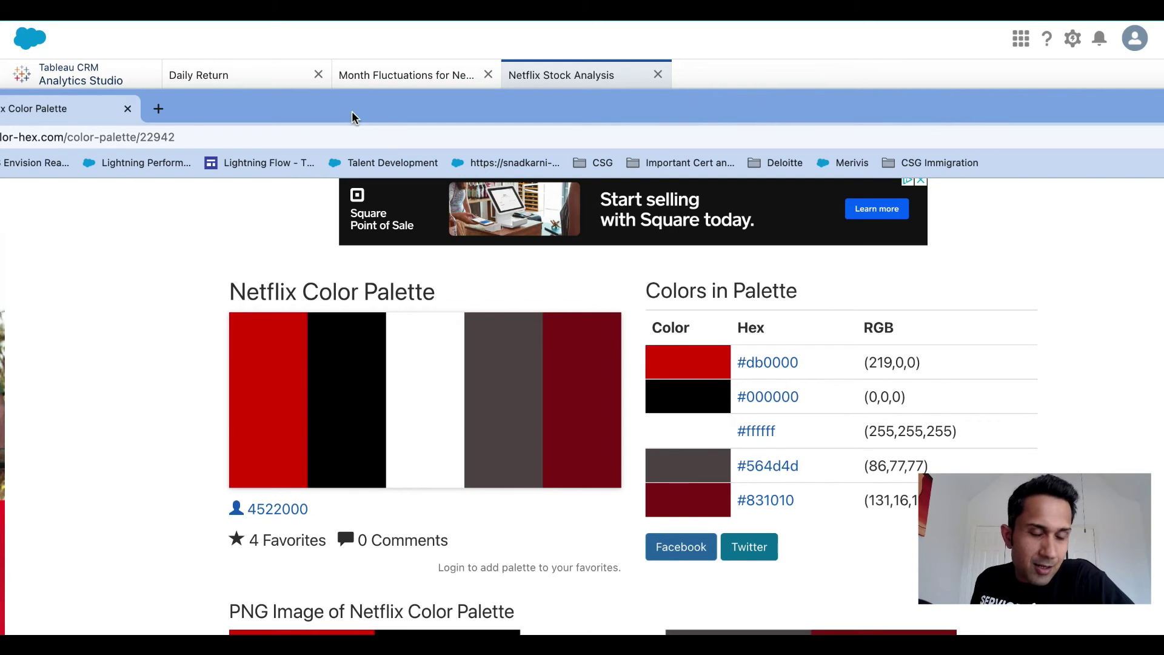
key("super+grave")
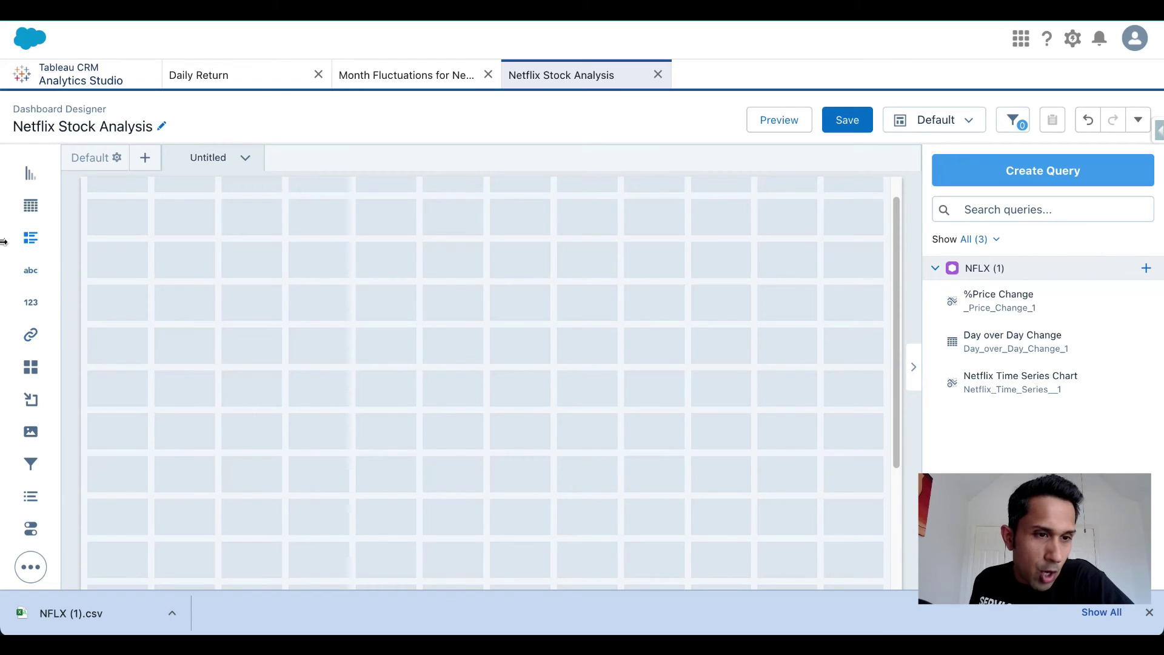
- Add a text box to the dashboard and stretch it across the full top row
left_click_drag(28, 272, 131, 194)
left_click(197, 195)
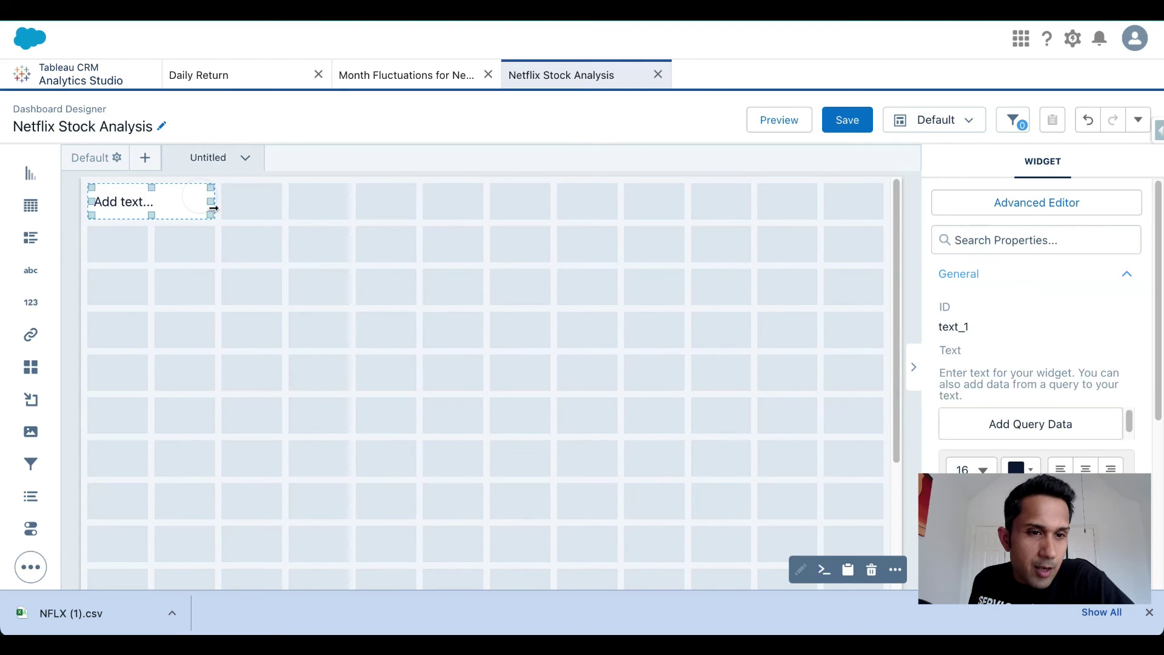
mouse_move(217, 214)
left_mouse_down()
mouse_move(234, 242)
mouse_move(299, 234)
mouse_move(260, 208)
mouse_move(735, 265)
mouse_move(897, 270)
mouse_move(885, 262)
left_mouse_up()
left_click(459, 156)
left_click(516, 218)
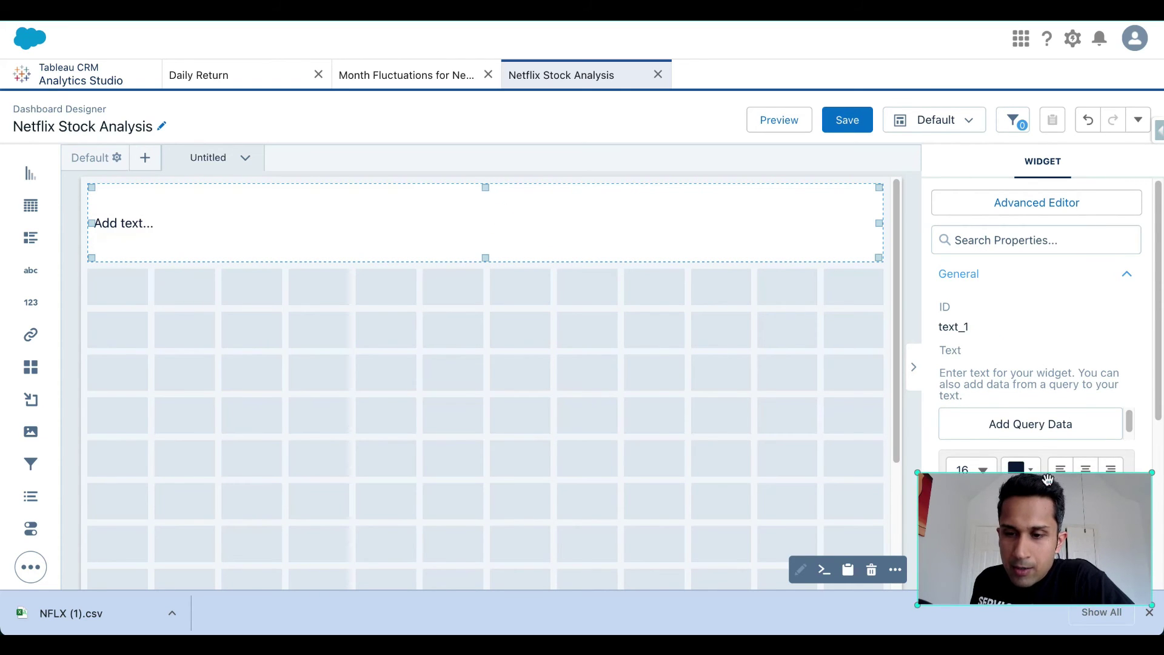
scroll(1052, 427, "down", 5)
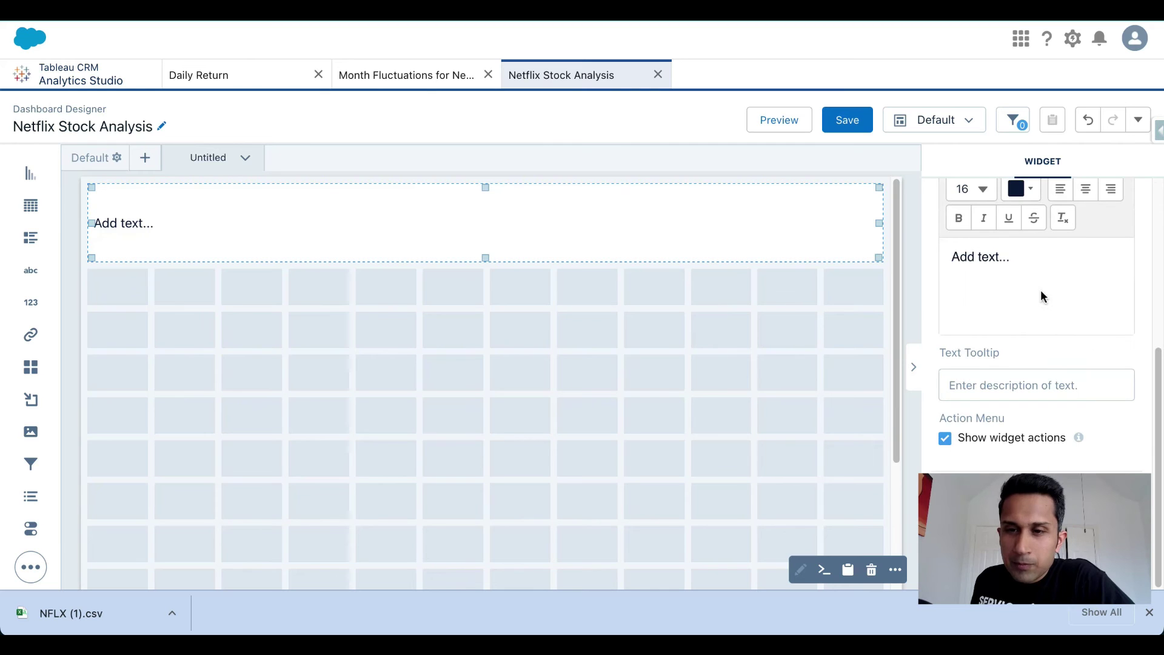
- Replace the placeholder with NETFLIX and make it size 64, centred and bold
triple_click(1013, 259)
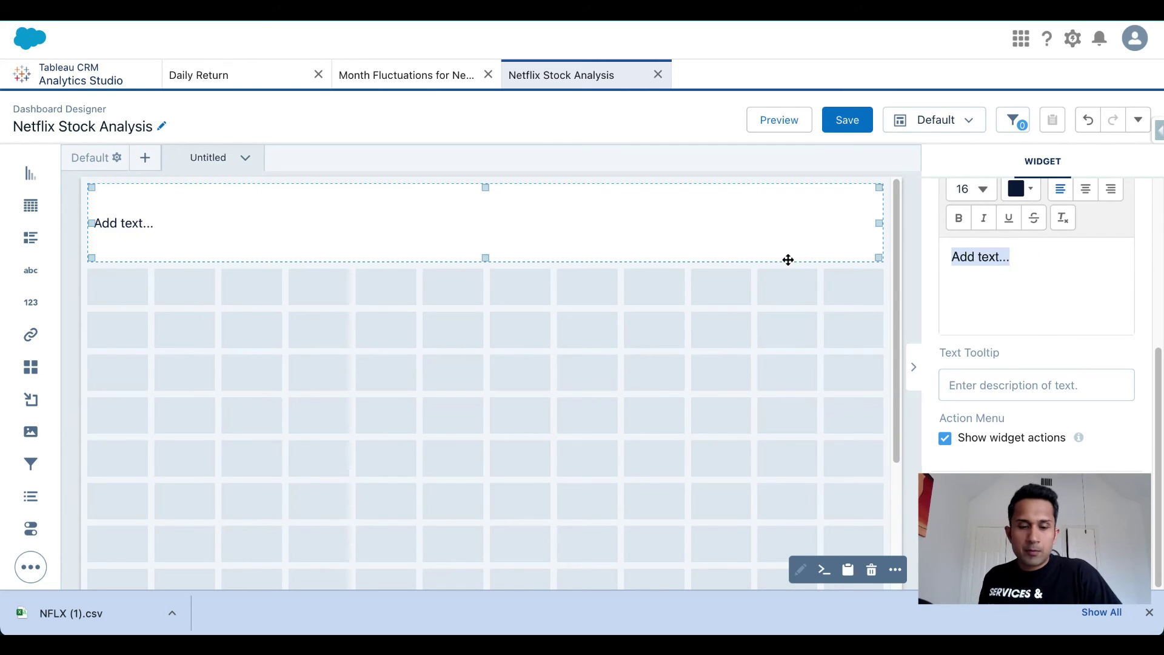
type("NETFLIX")
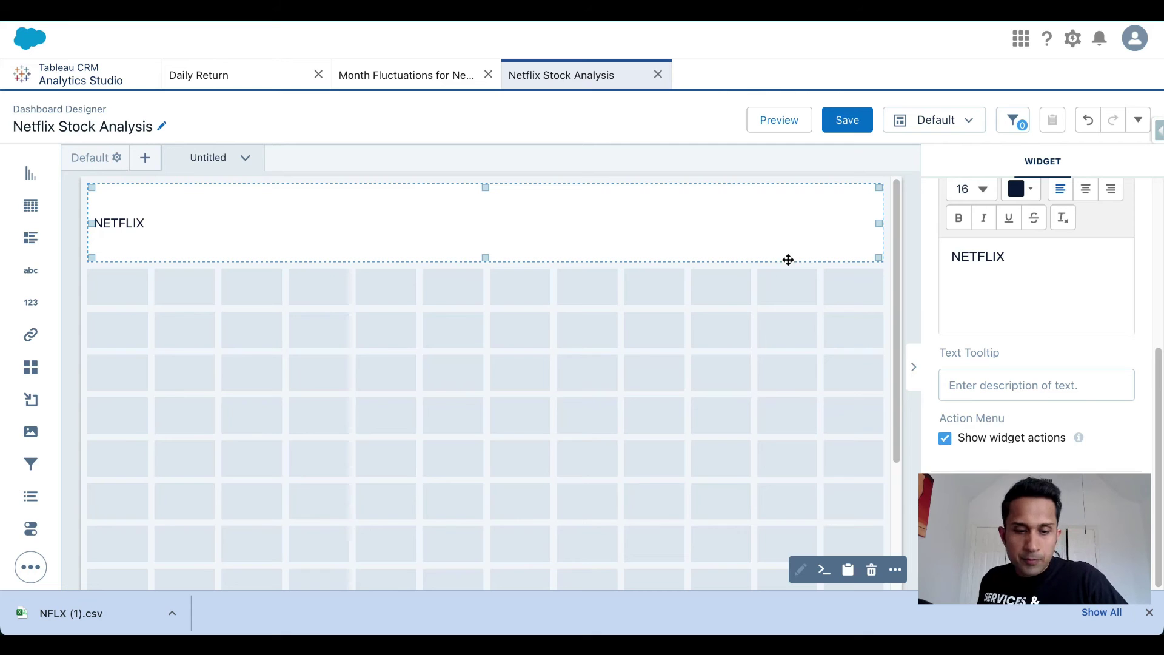
key("ctrl+a")
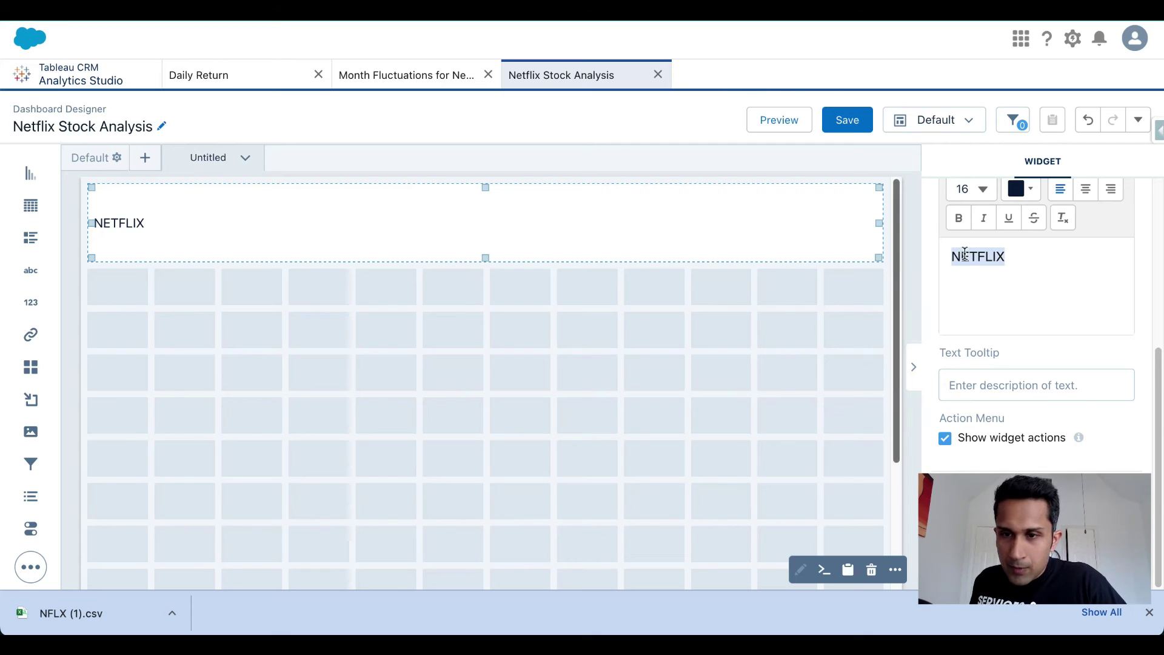
left_click(970, 188)
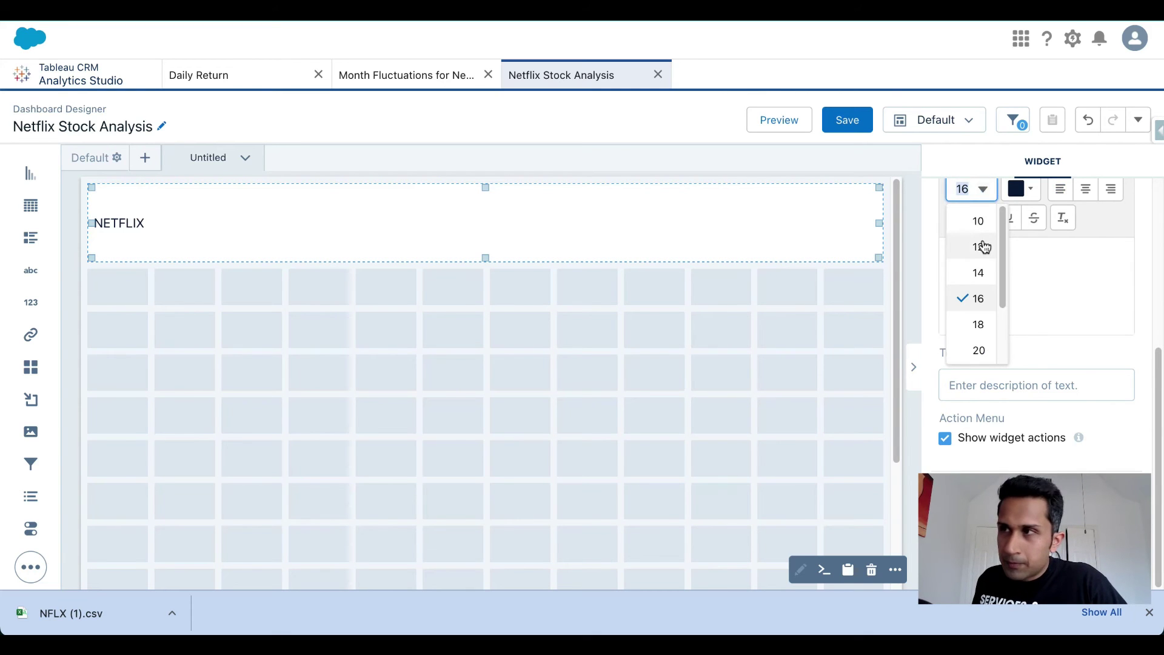
scroll(968, 293, "down", 3)
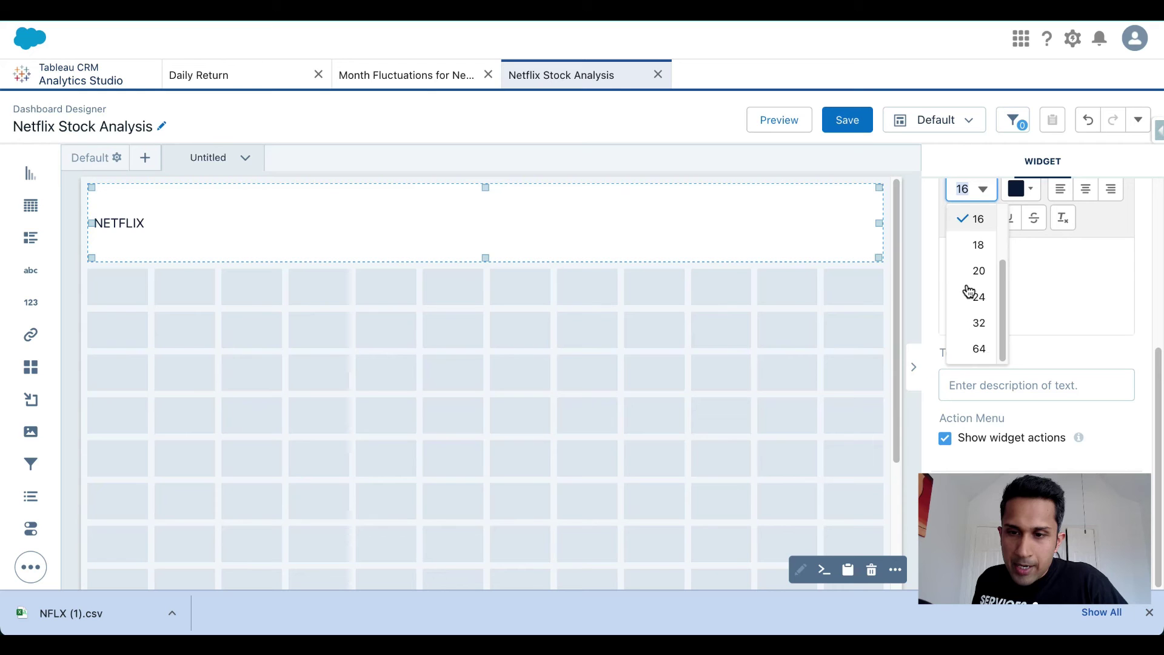
left_click(978, 347)
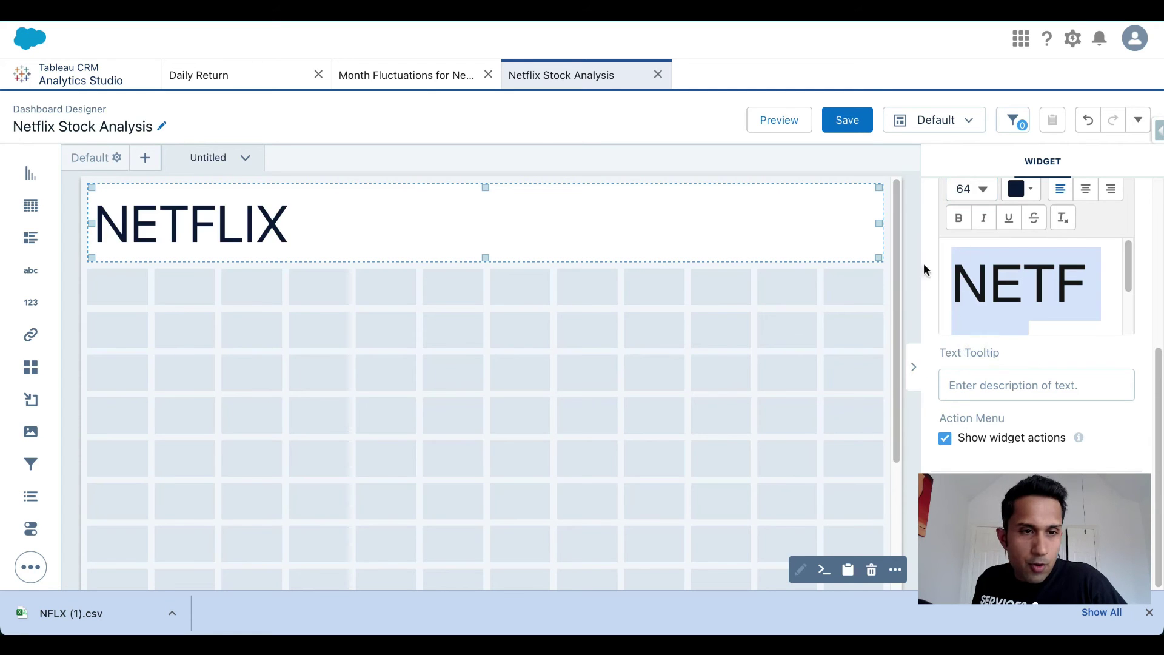
left_click(1085, 189)
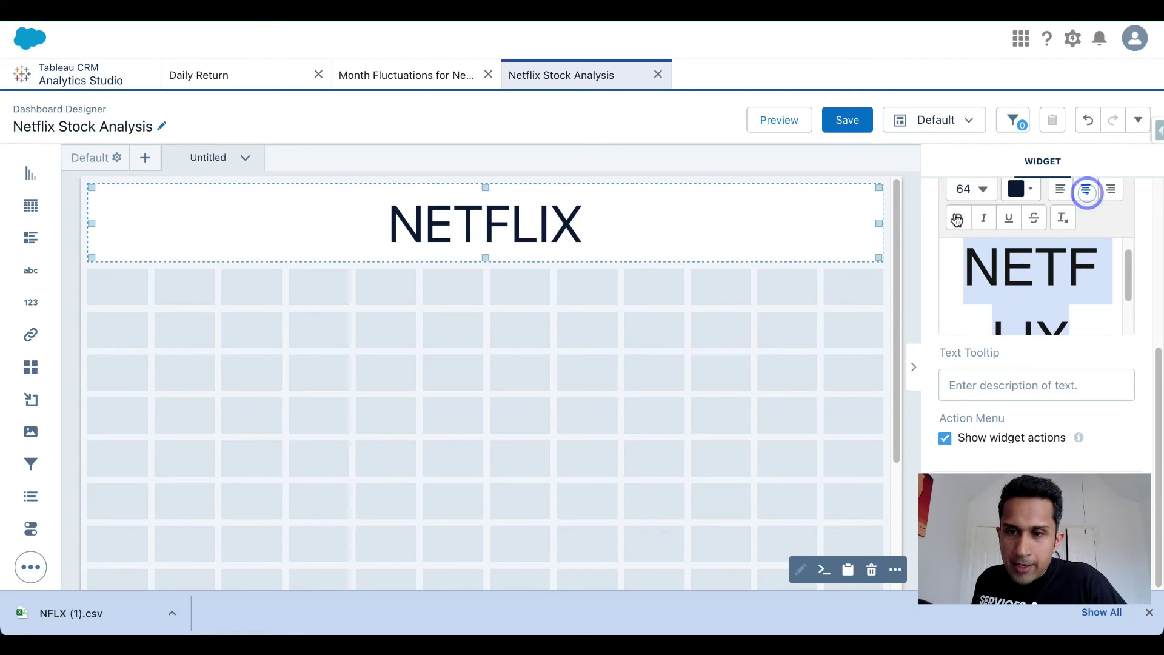
left_click(958, 219)
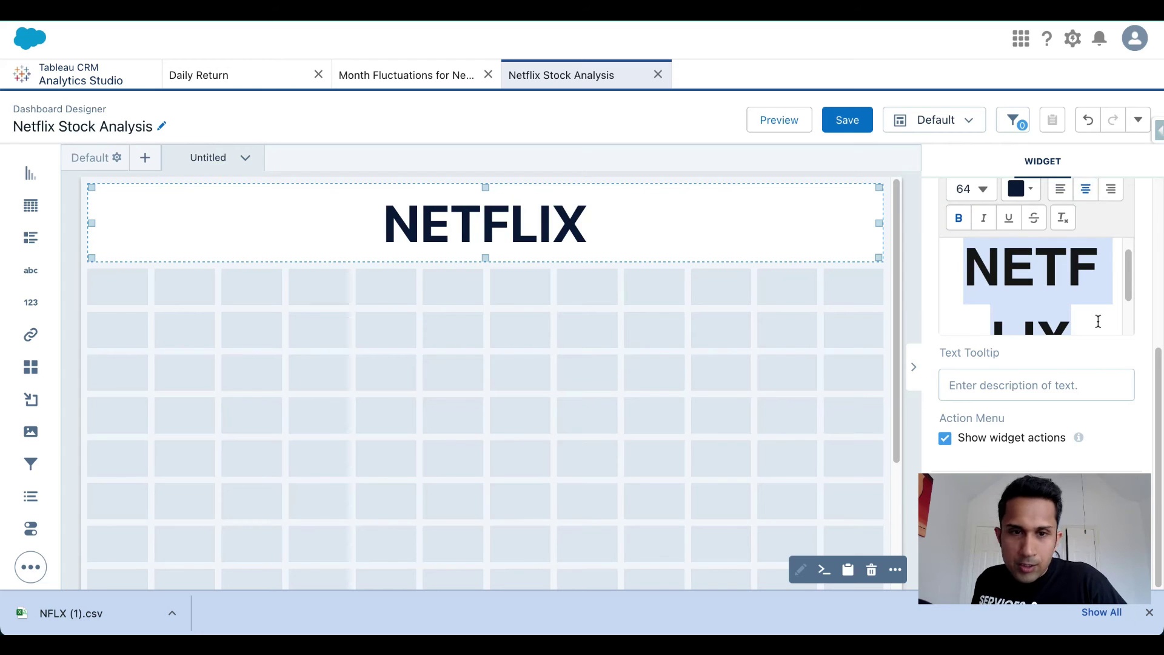
- Recolour the NETFLIX text with the custom hex colour db0000
left_click(1122, 358)
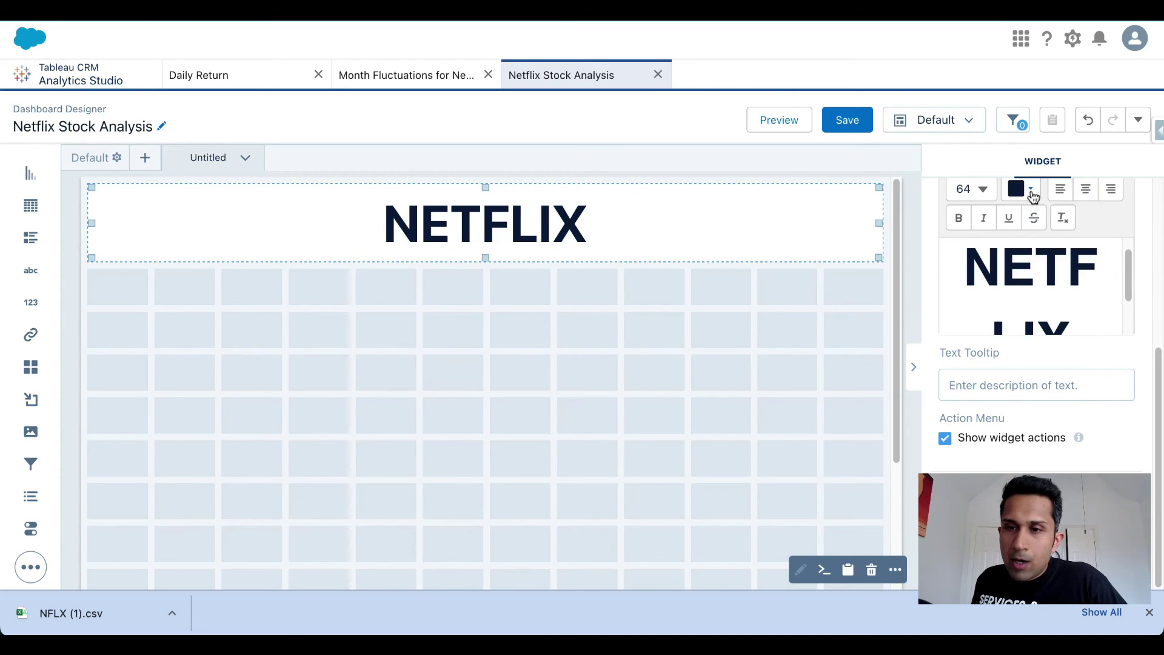
triple_click(957, 260)
left_click(1030, 193)
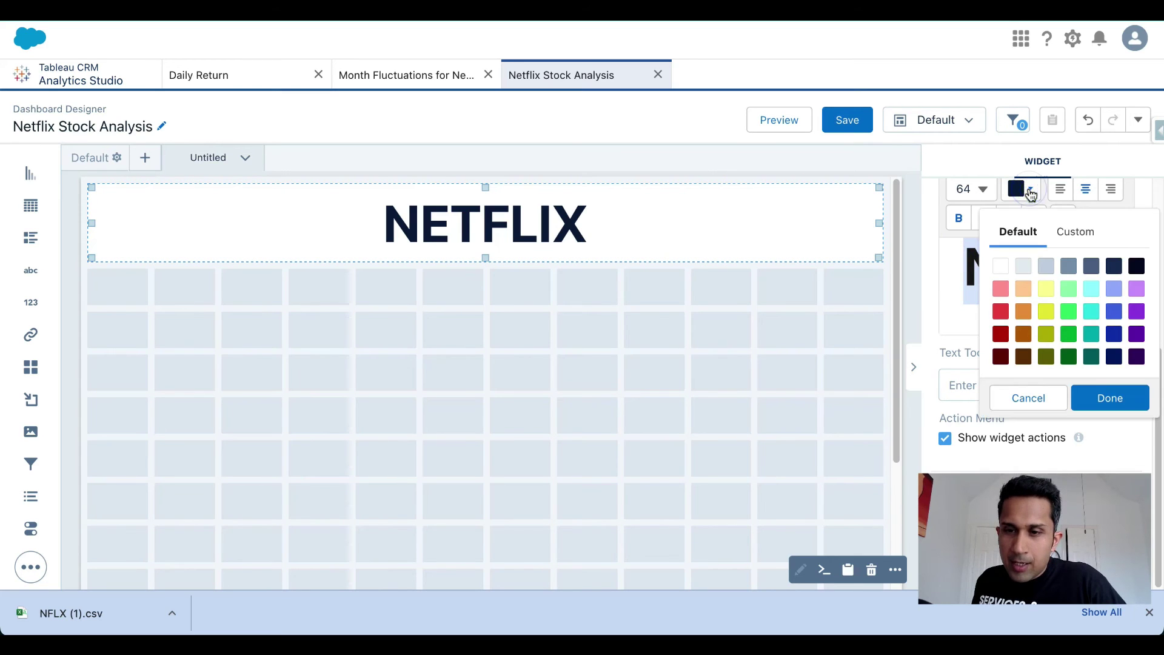
left_click(1070, 233)
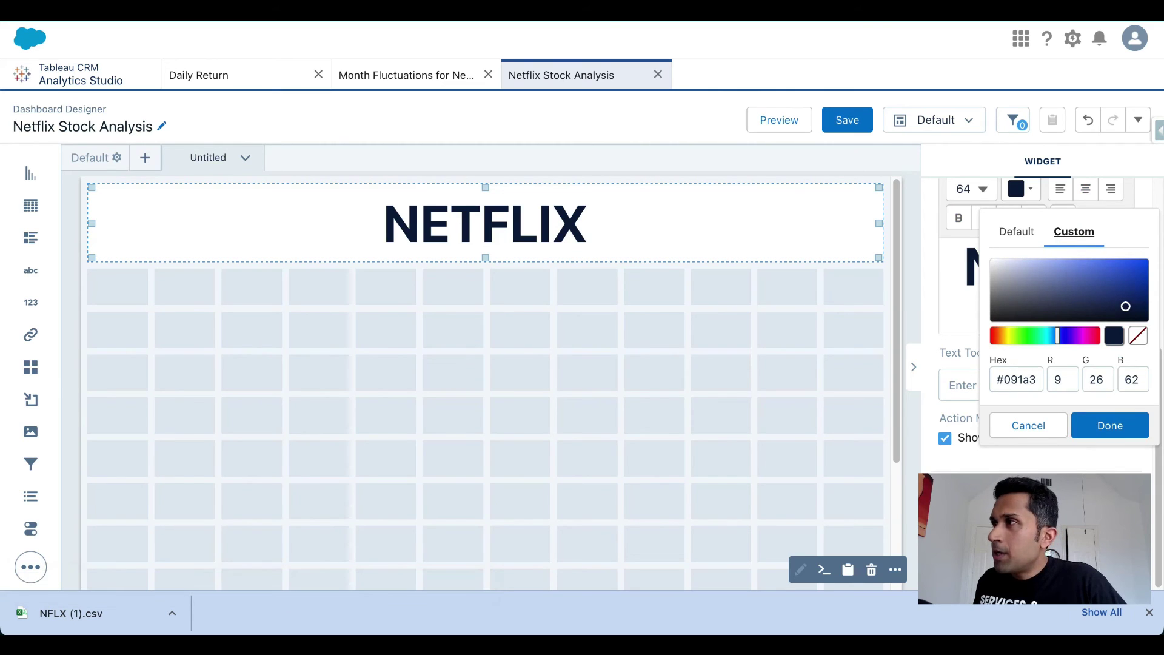
left_click(1033, 380)
key("BackSpace")
key("BackSpace")
key("BackSpace")
key("BackSpace")
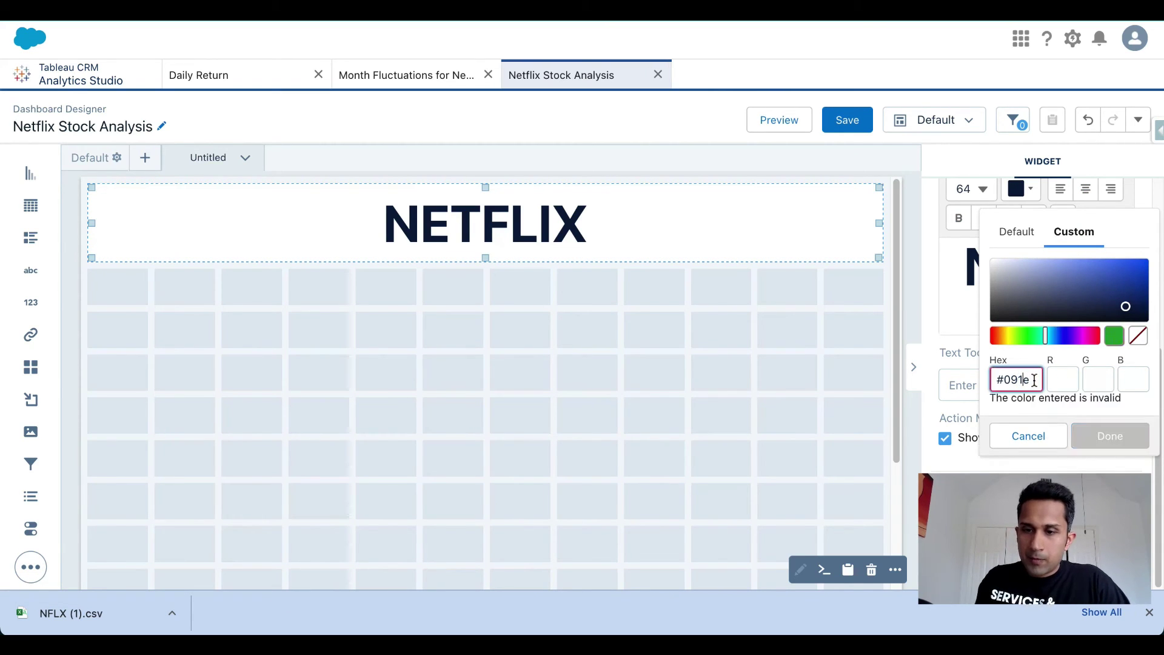
key("BackSpace")
key("BackSpace")
type("db")
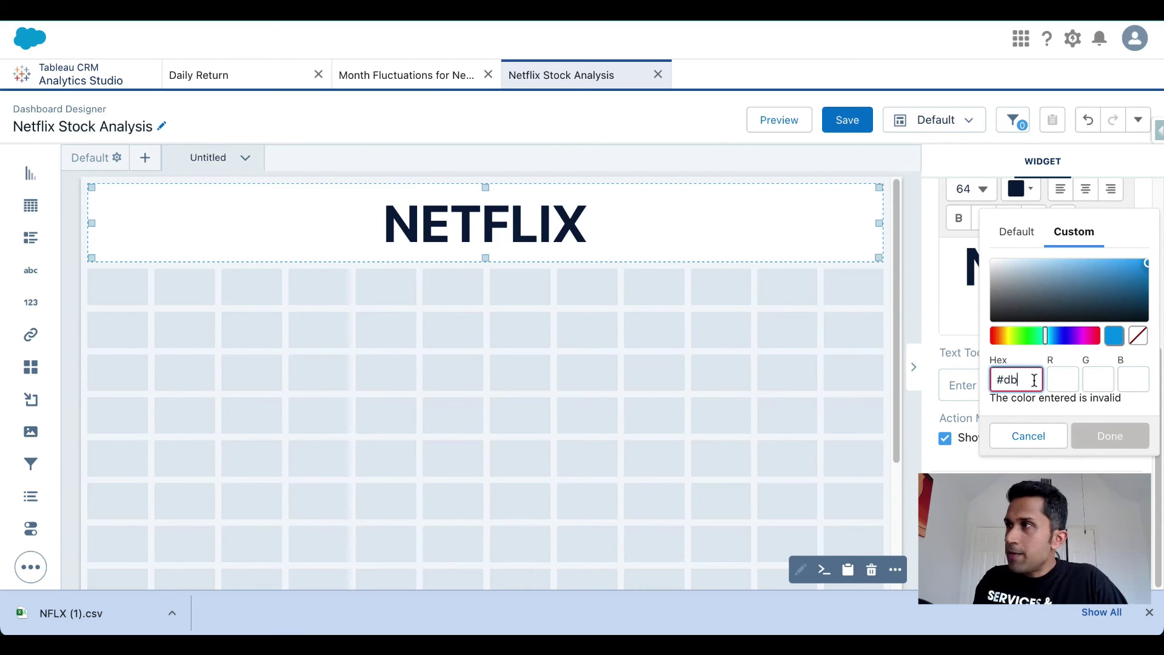
type("0000")
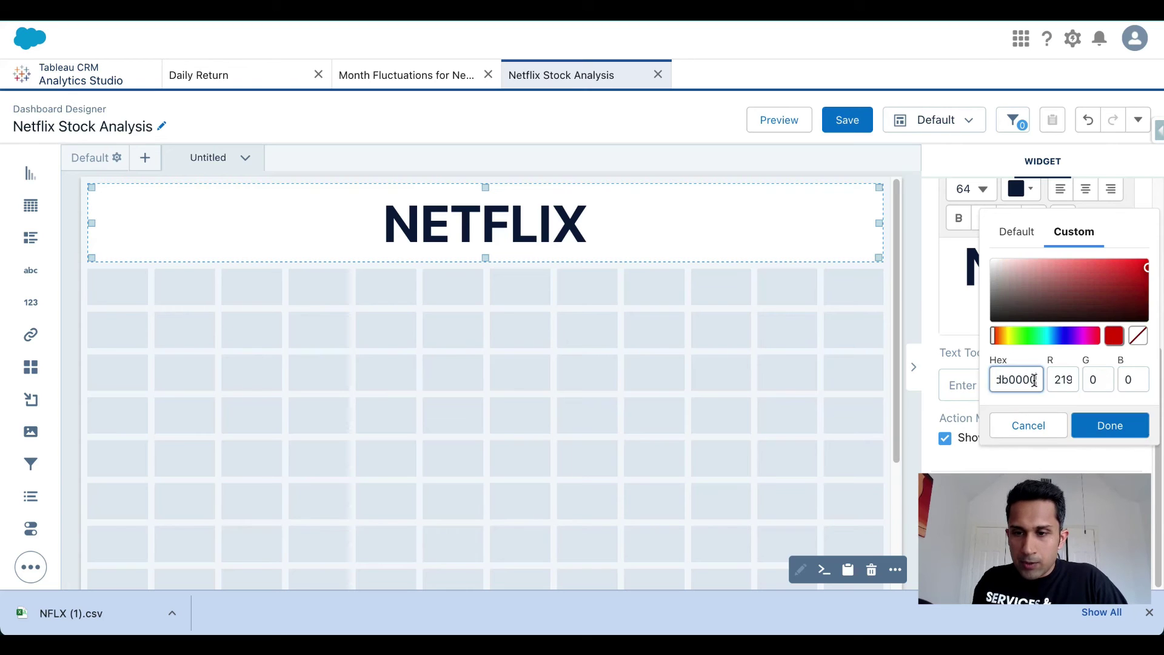
left_click(1108, 428)
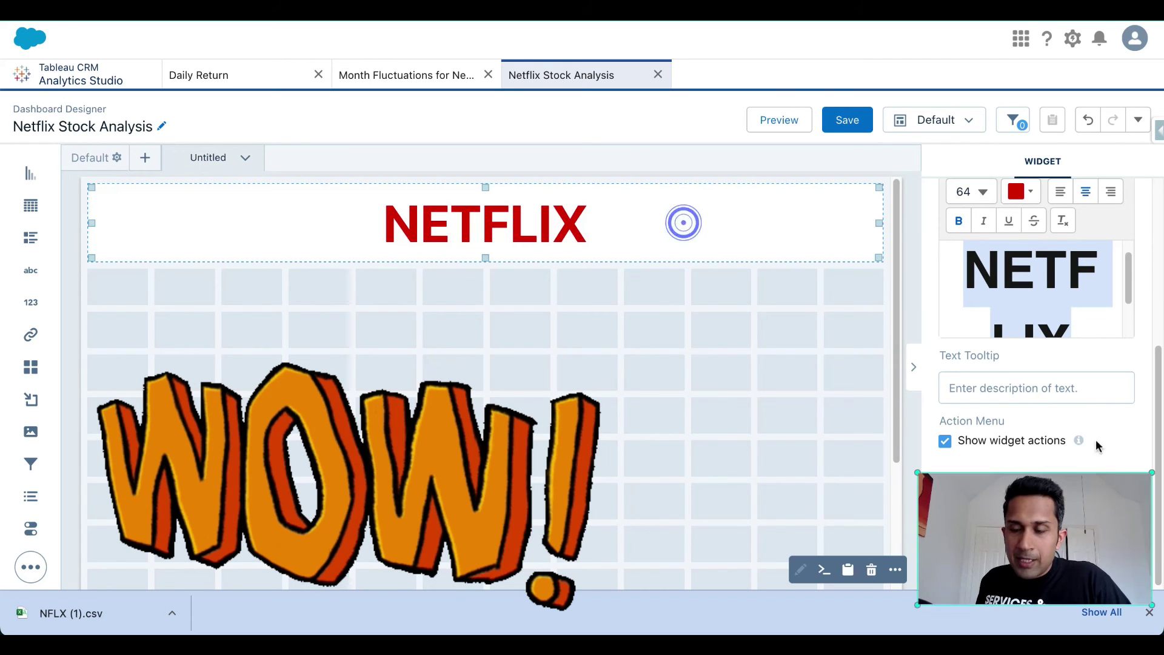
- Give the title widget a custom dark grey background, rgb(86,77,77)
scroll(1125, 359, "down", 1)
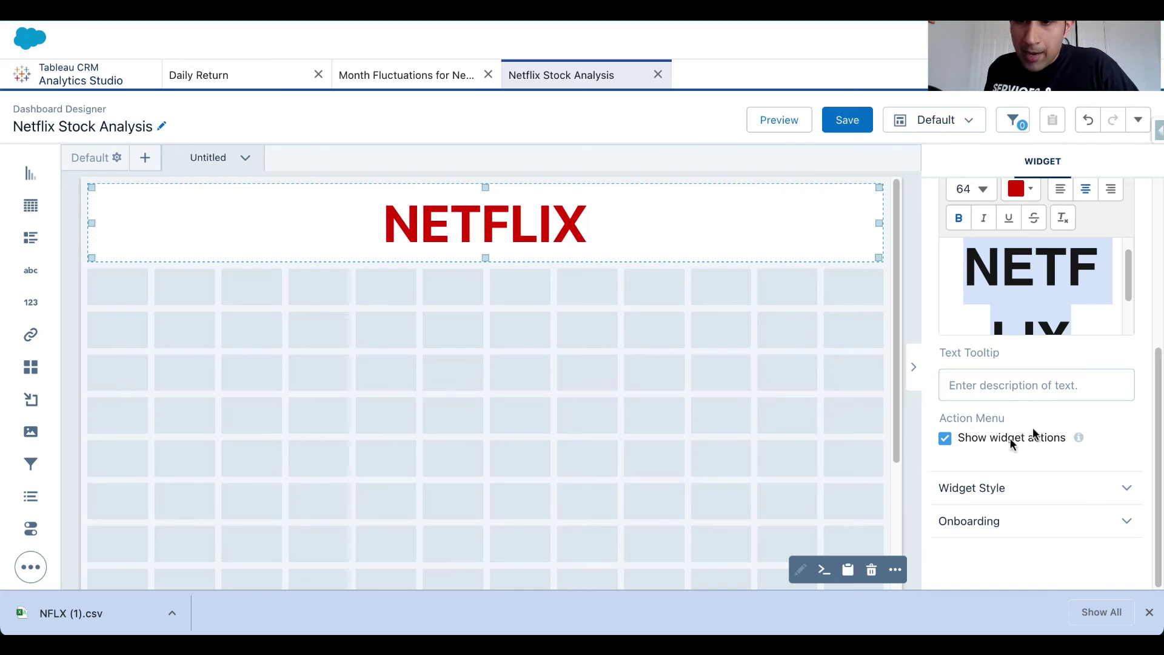
left_click(994, 488)
scroll(1104, 533, "down", 5)
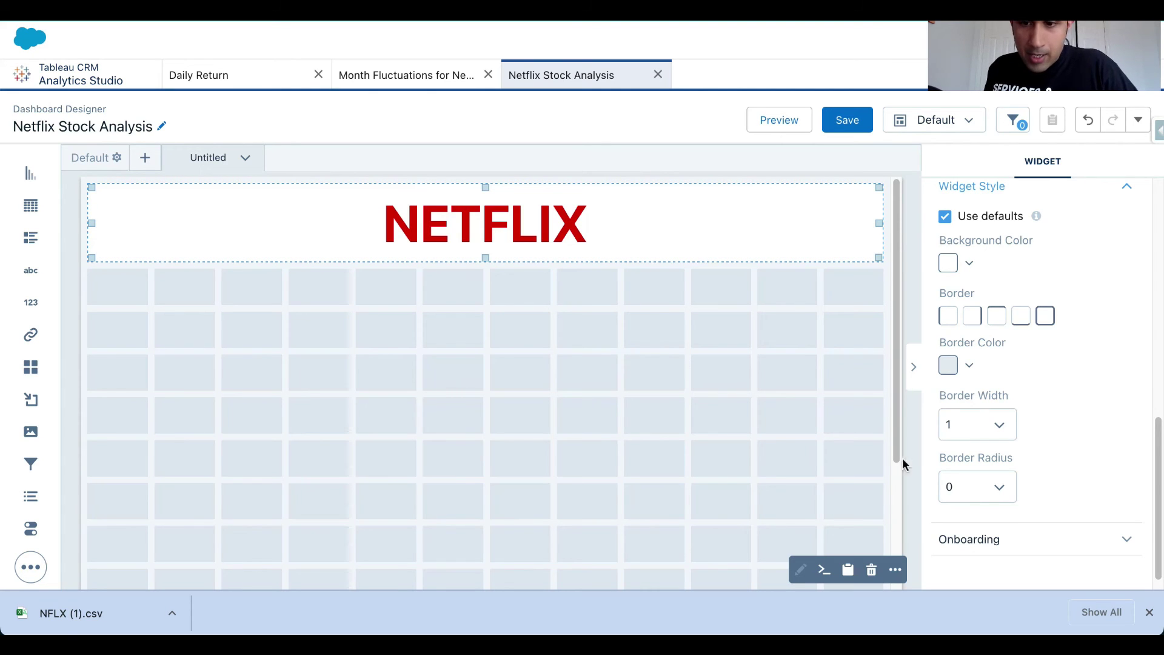
left_click(1141, 521)
left_click(968, 264)
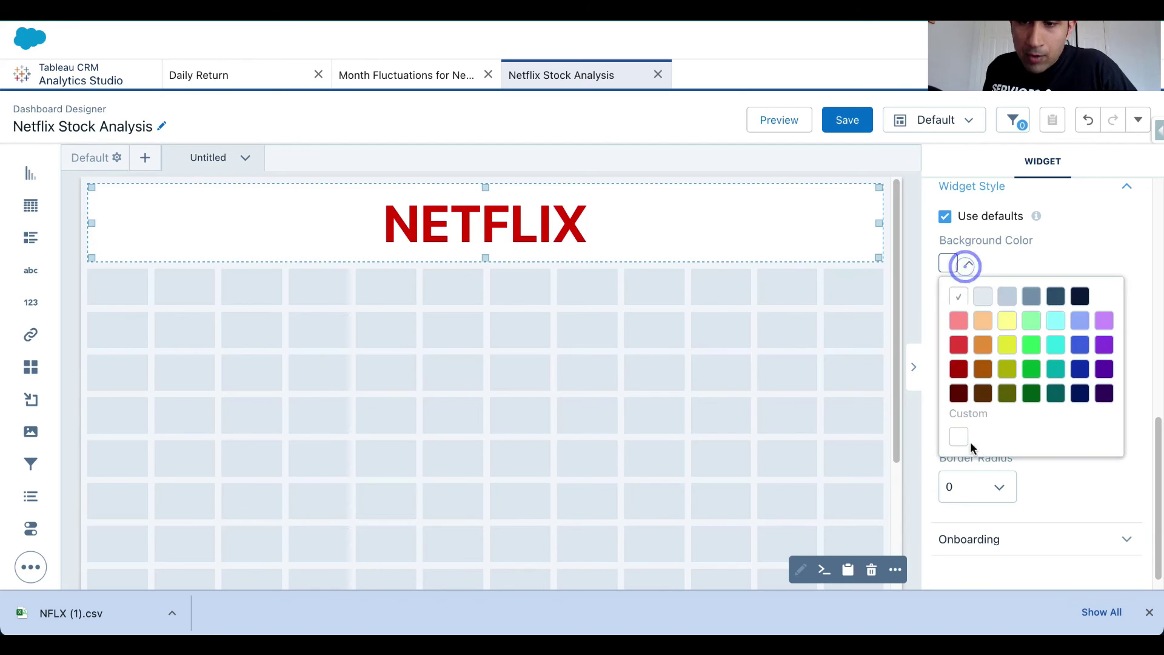
left_click(959, 437)
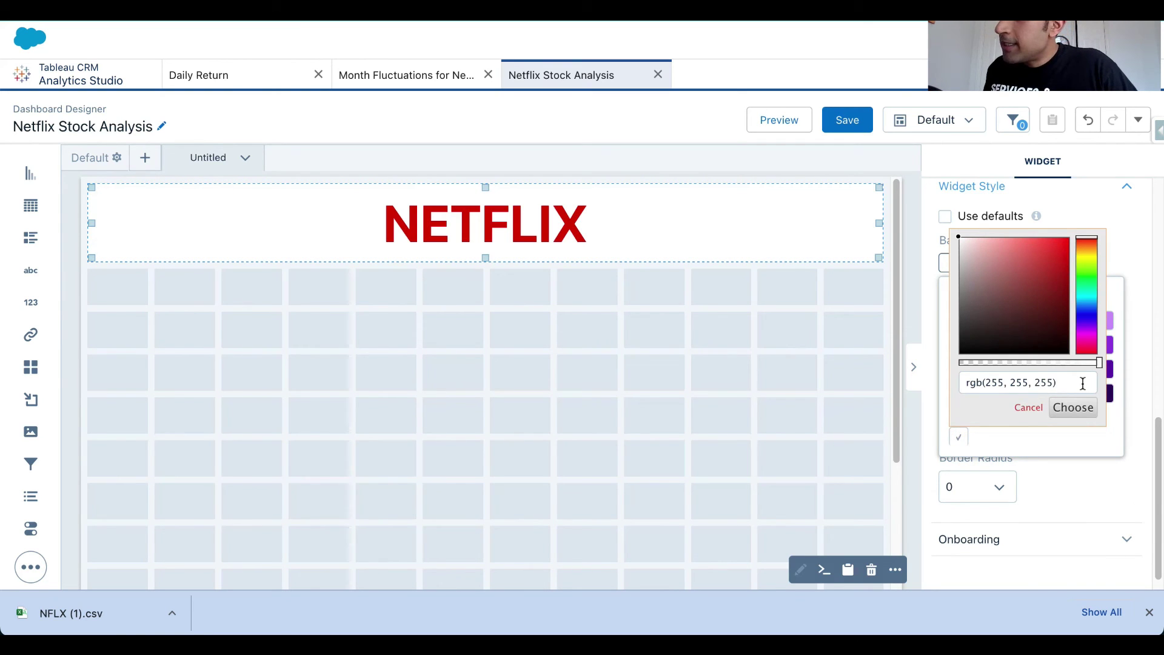
left_click_drag(1051, 382, 988, 382)
left_click(988, 382)
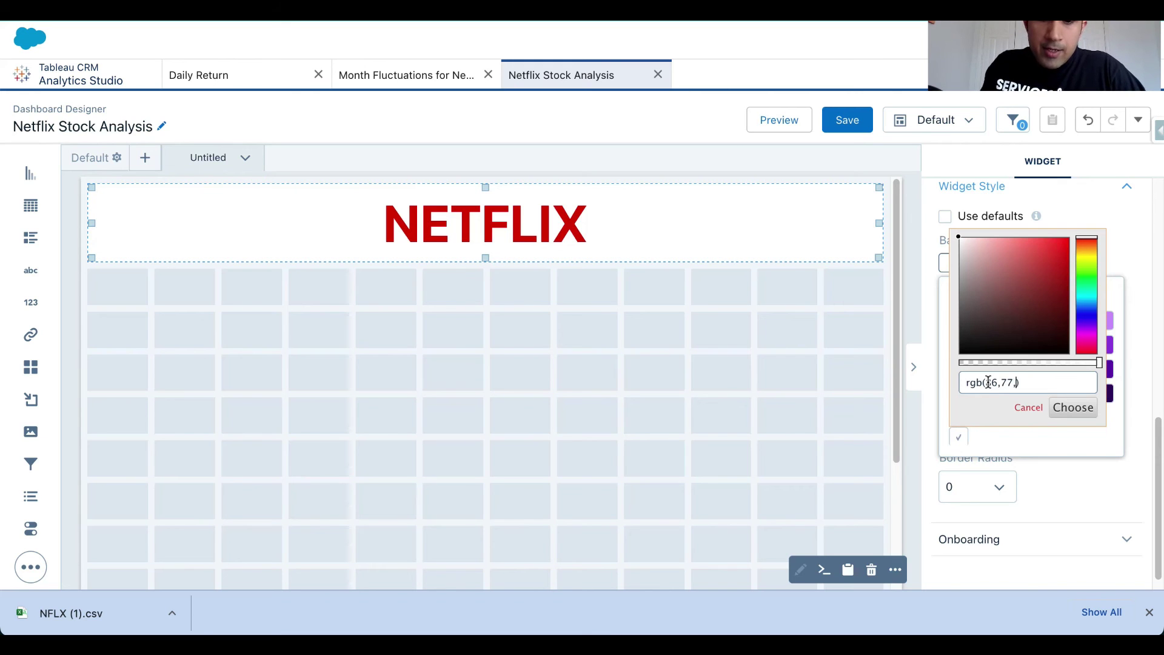
left_click(1072, 408)
left_click(787, 388)
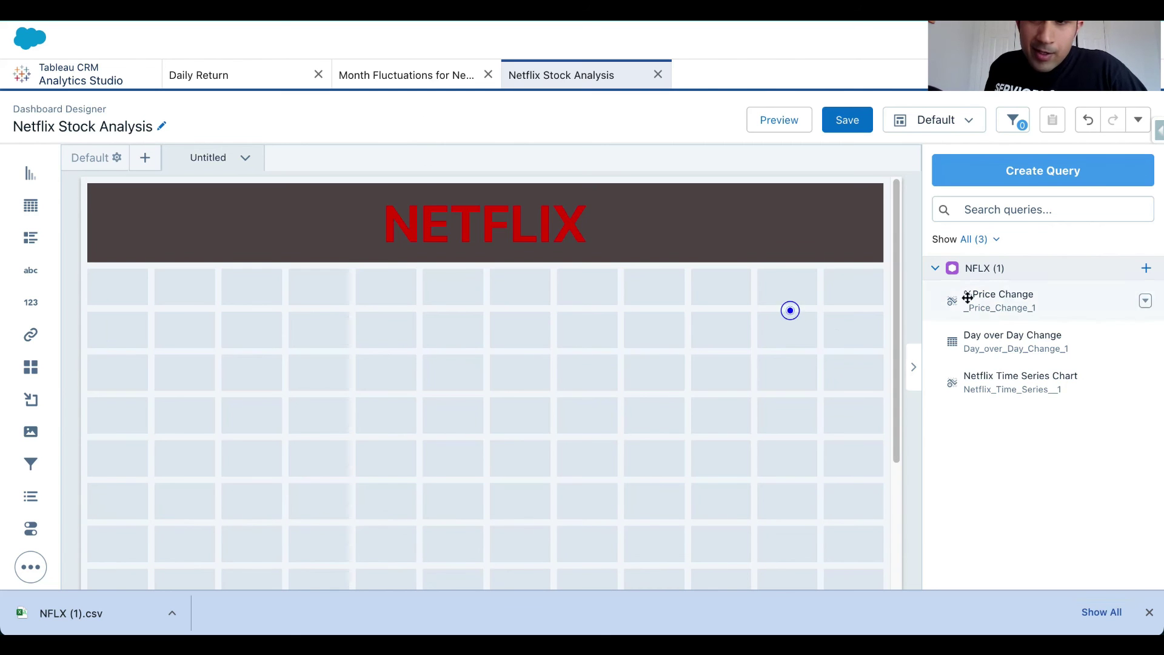
- Change the title widget's background back to white, rgb(255,255,255)
left_click(791, 242)
scroll(1051, 487, "down", 5)
left_click(969, 565)
left_click(959, 431)
triple_click(1063, 384)
type("rgb(255,255,255)")
key("Return")
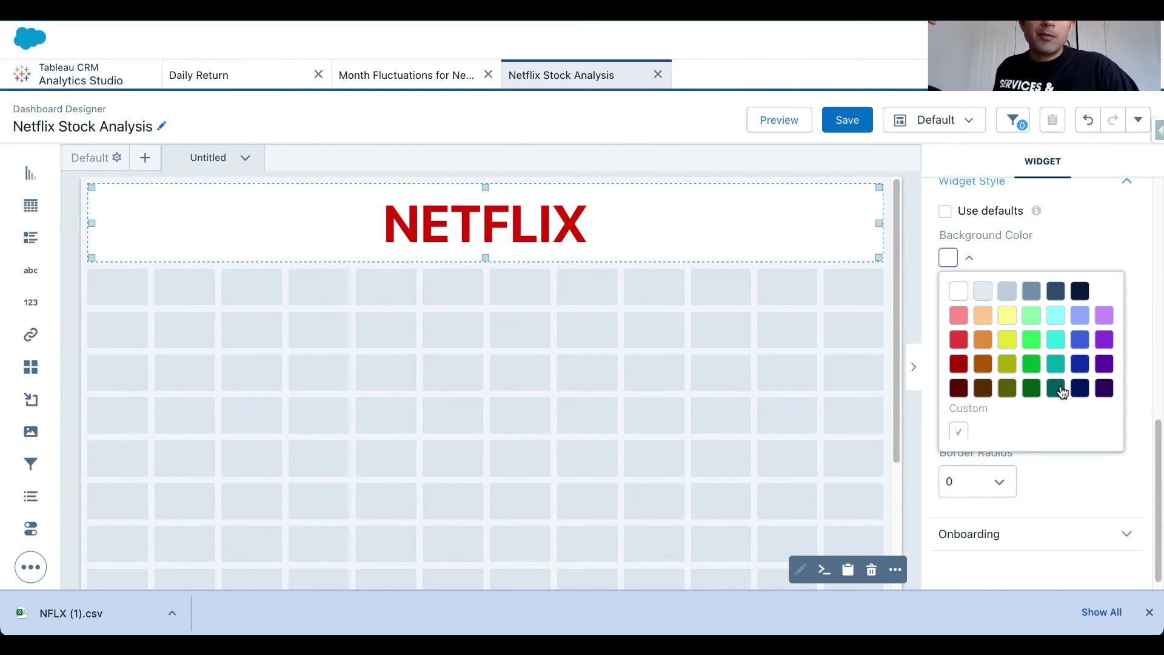
left_click(520, 334)
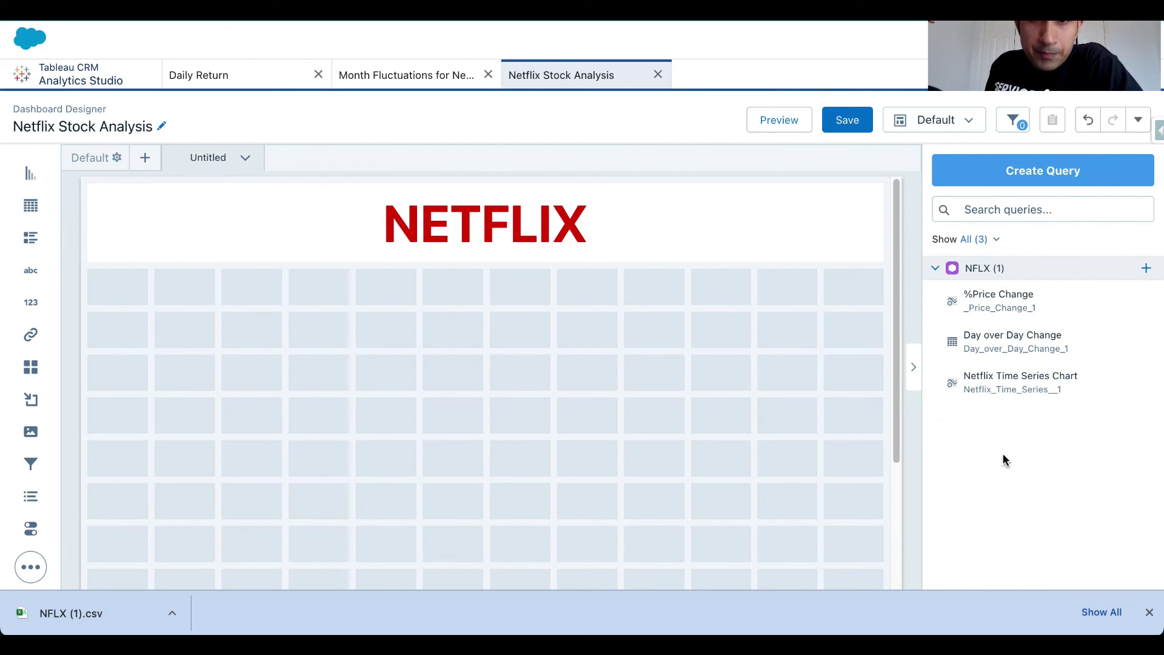
- Set the Default page's grid and gutter backgrounds to white, preview, then return to editing
left_click(90, 163)
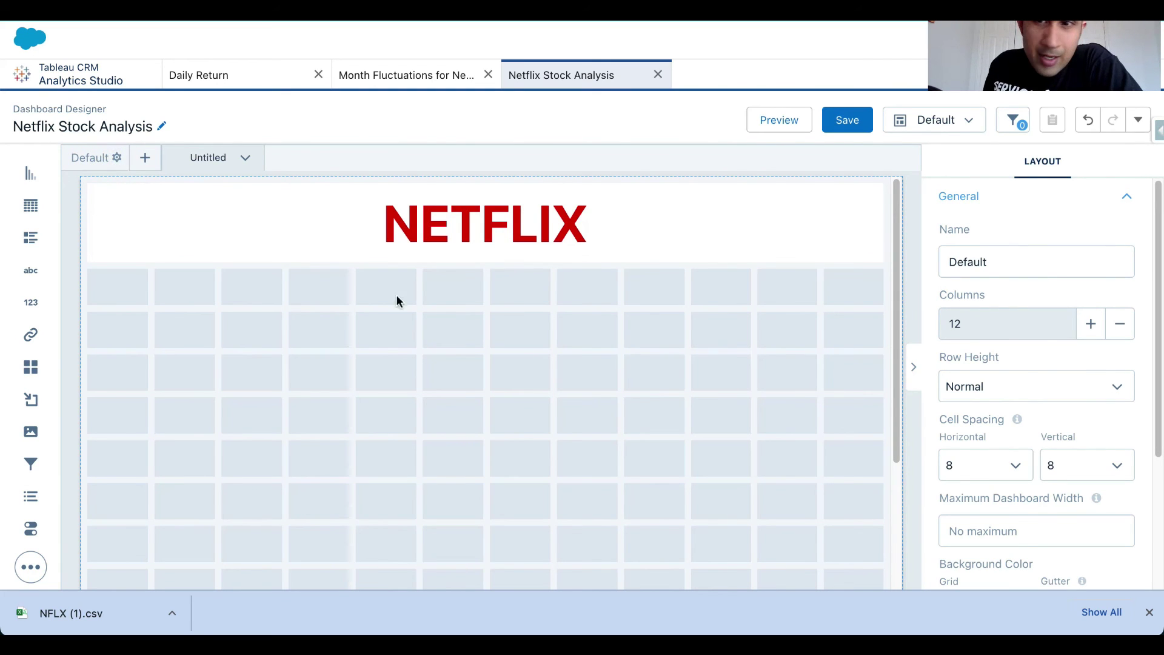
scroll(1082, 438, "down", 3)
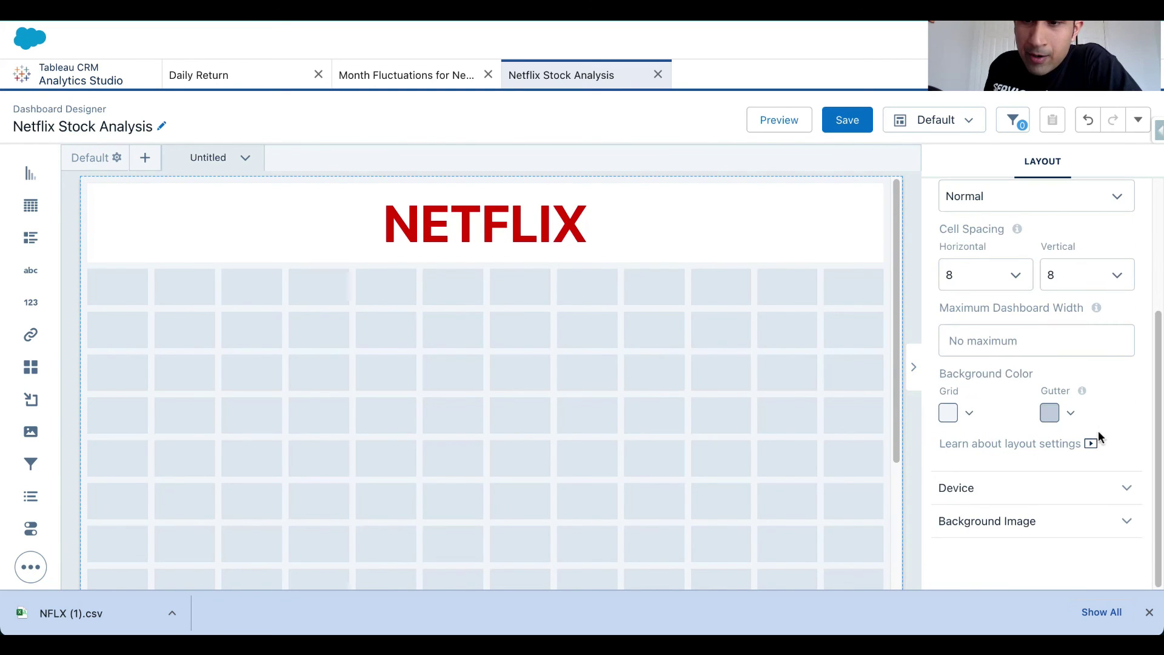
left_click(971, 415)
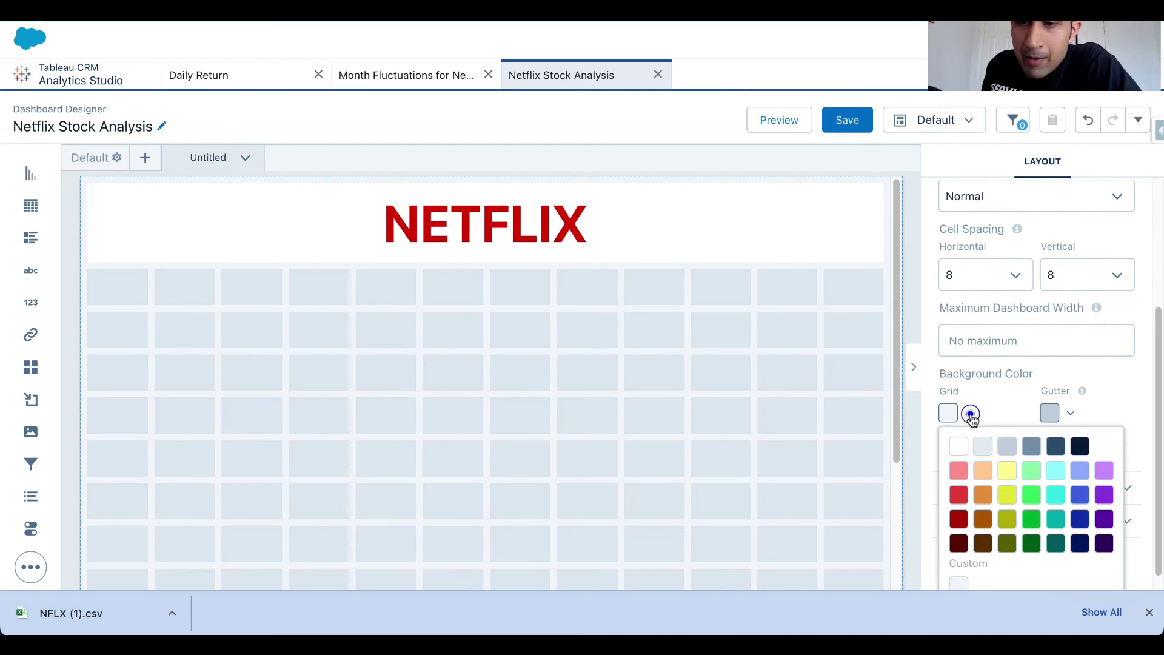
left_click(963, 451)
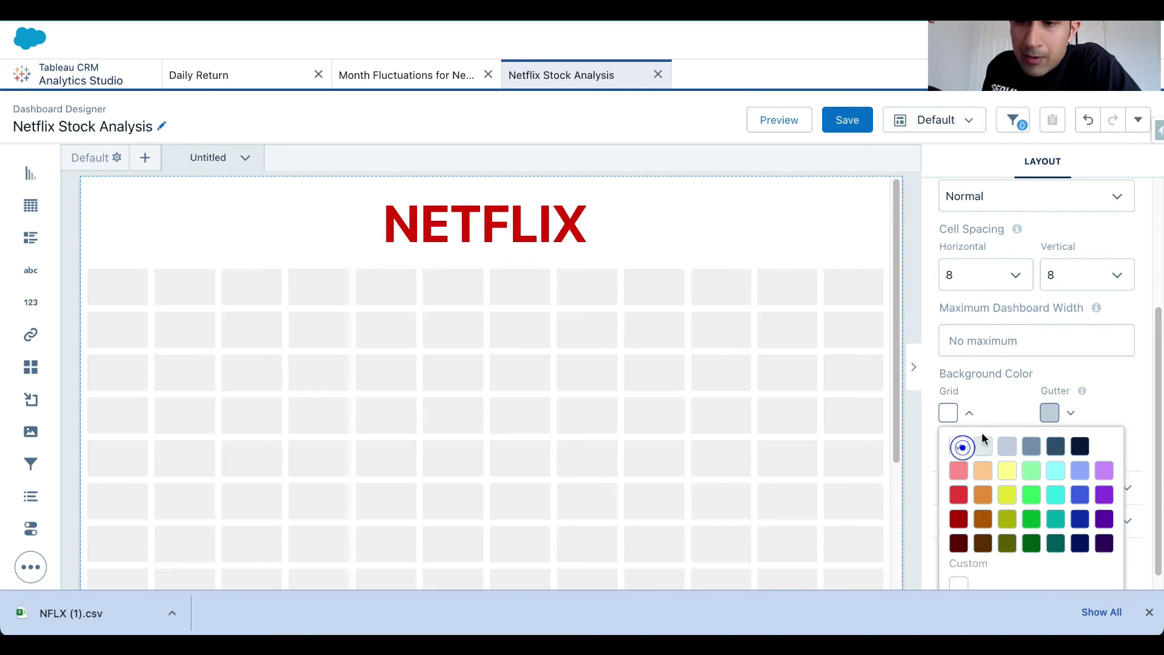
left_click(1071, 415)
left_click(1061, 446)
left_click(765, 129)
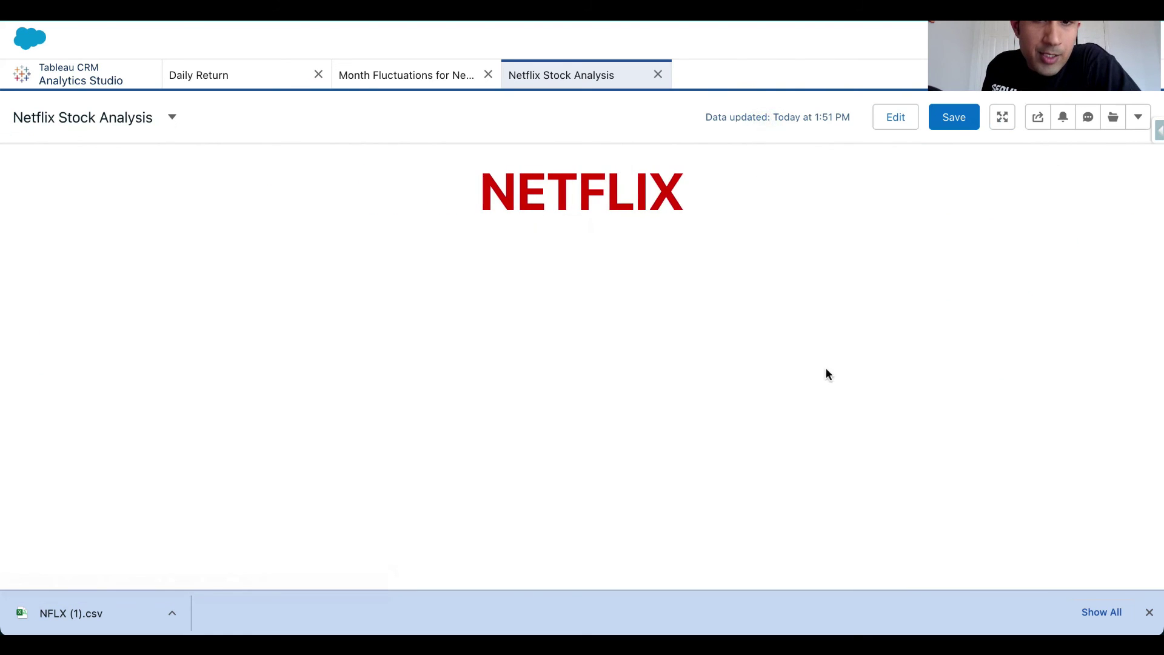
left_click(896, 121)
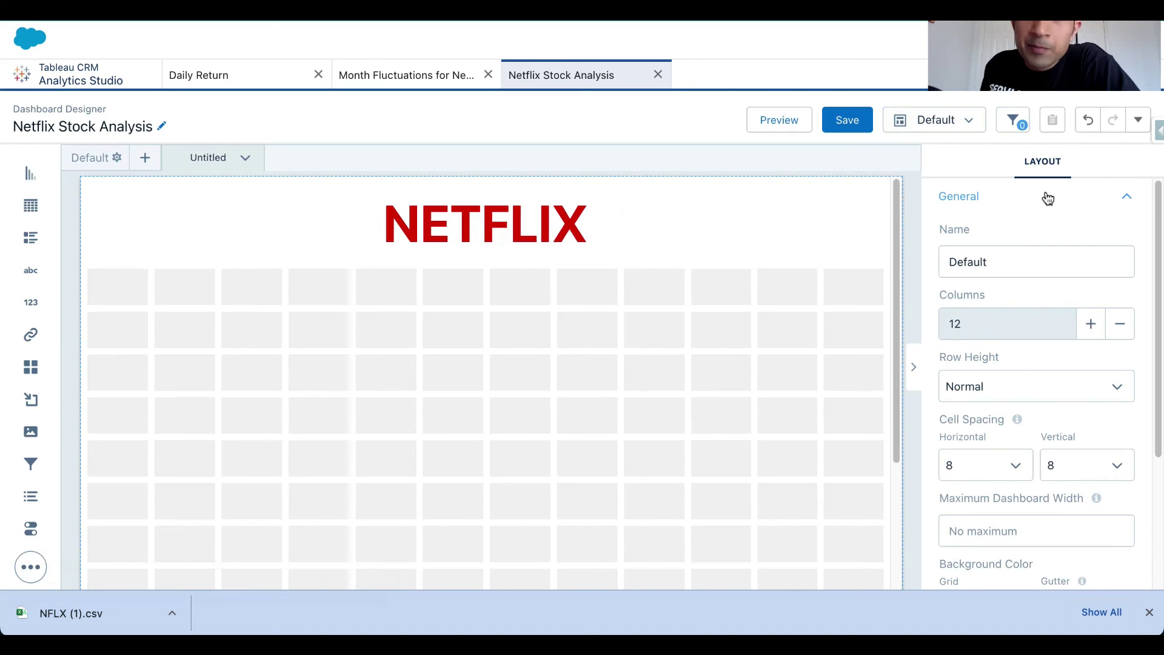
- Place the Netflix Time Series Chart below the title and enlarge it
left_click(914, 367)
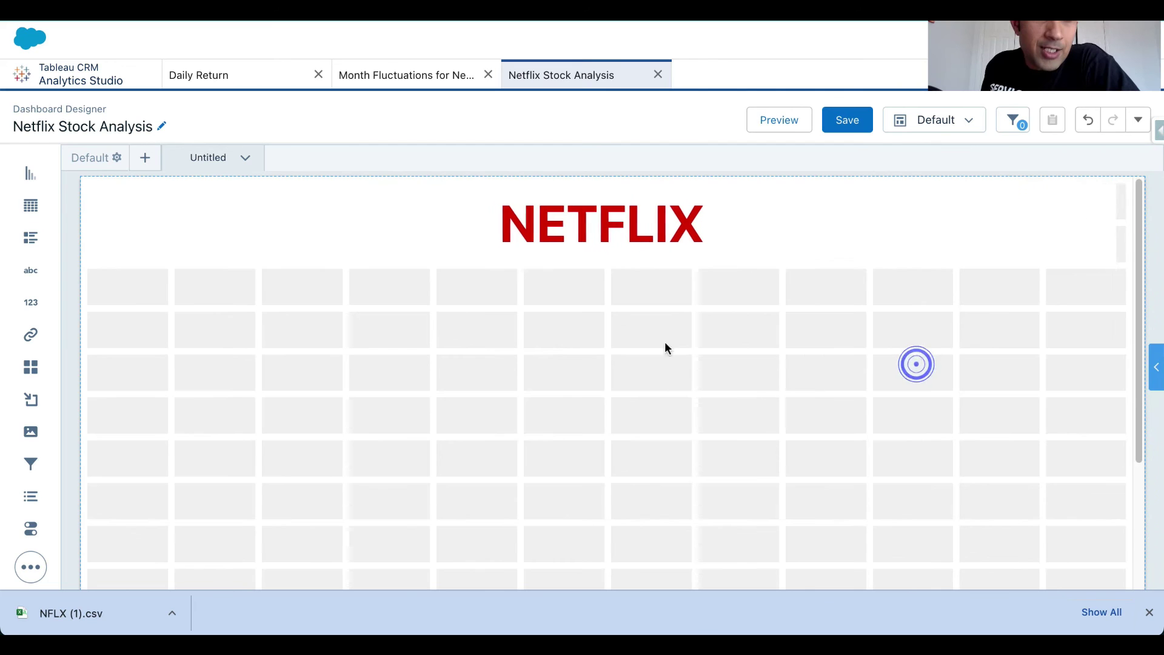
left_click(402, 163)
left_click(1155, 370)
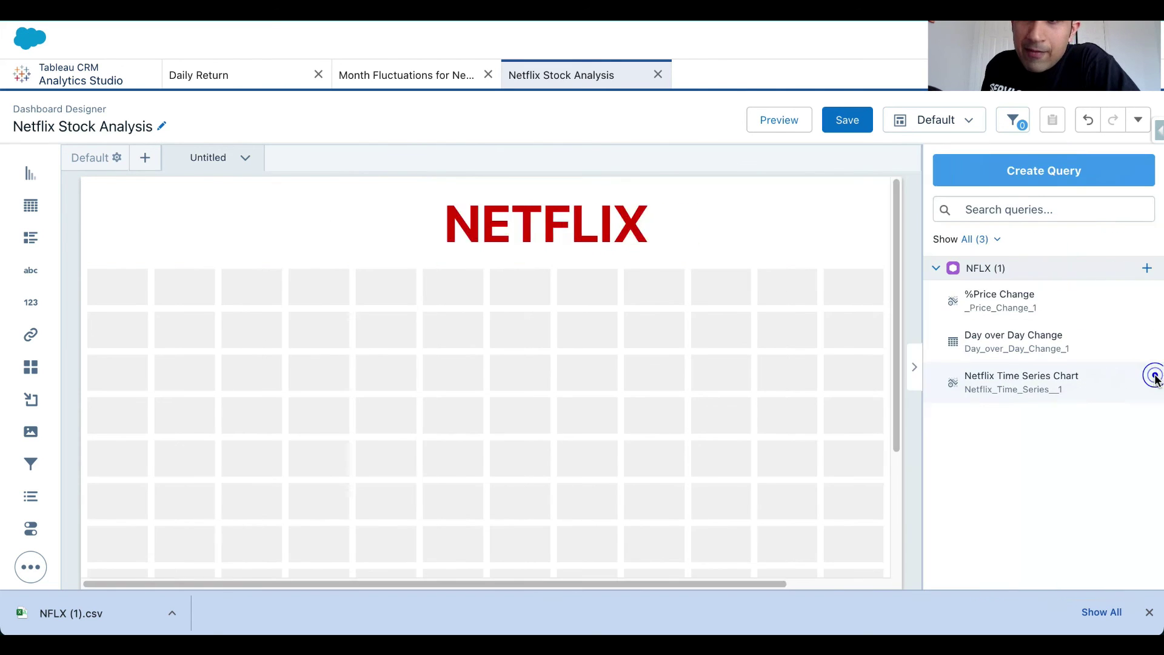
left_click_drag(1037, 382, 536, 494)
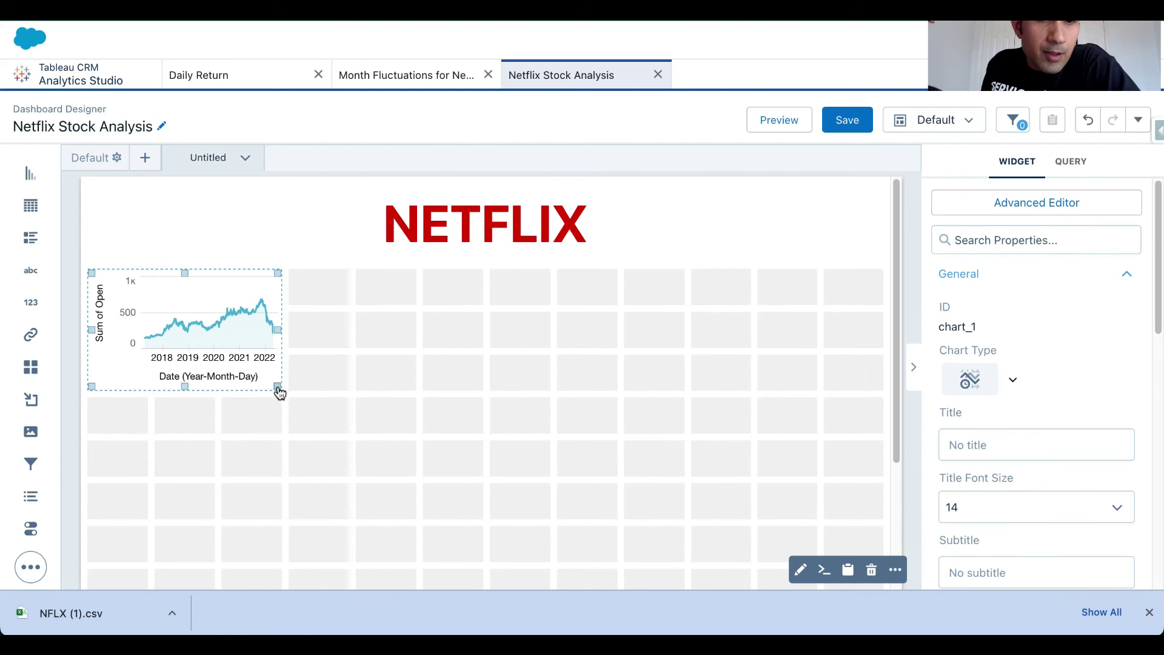
left_click_drag(279, 391, 511, 520)
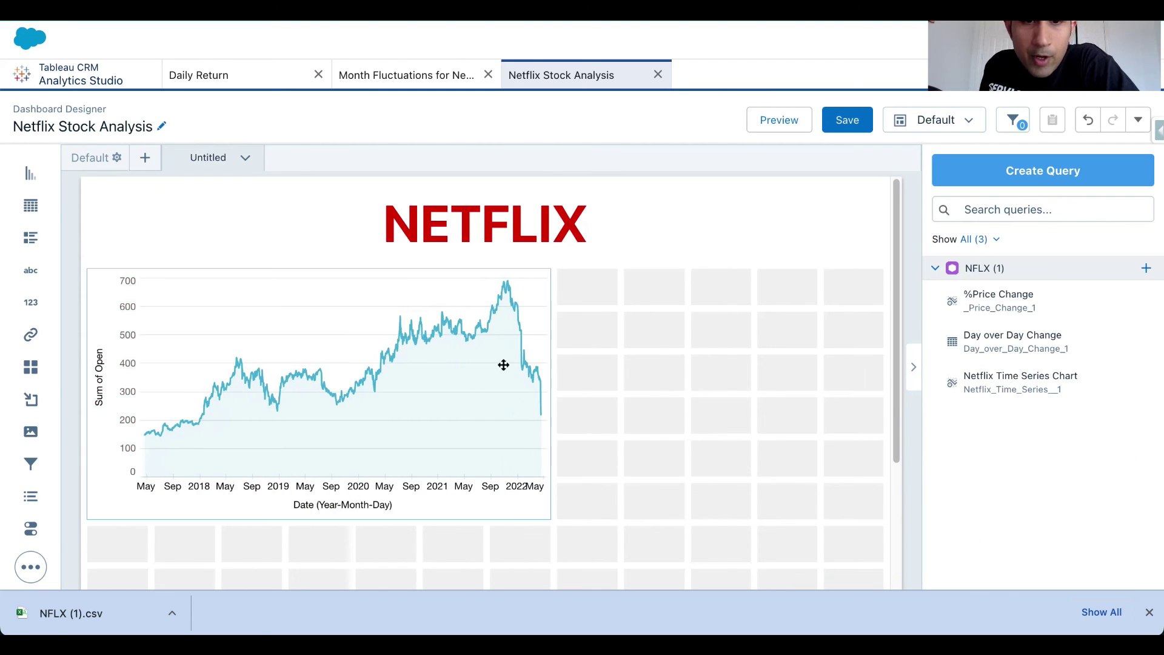
left_click(420, 297)
- Colour the Sum of Open measure with a custom red through Conditional Formatting
scroll(1110, 386, "down", 5)
left_click(1029, 456)
scroll(1095, 450, "down", 2)
left_click(1021, 446)
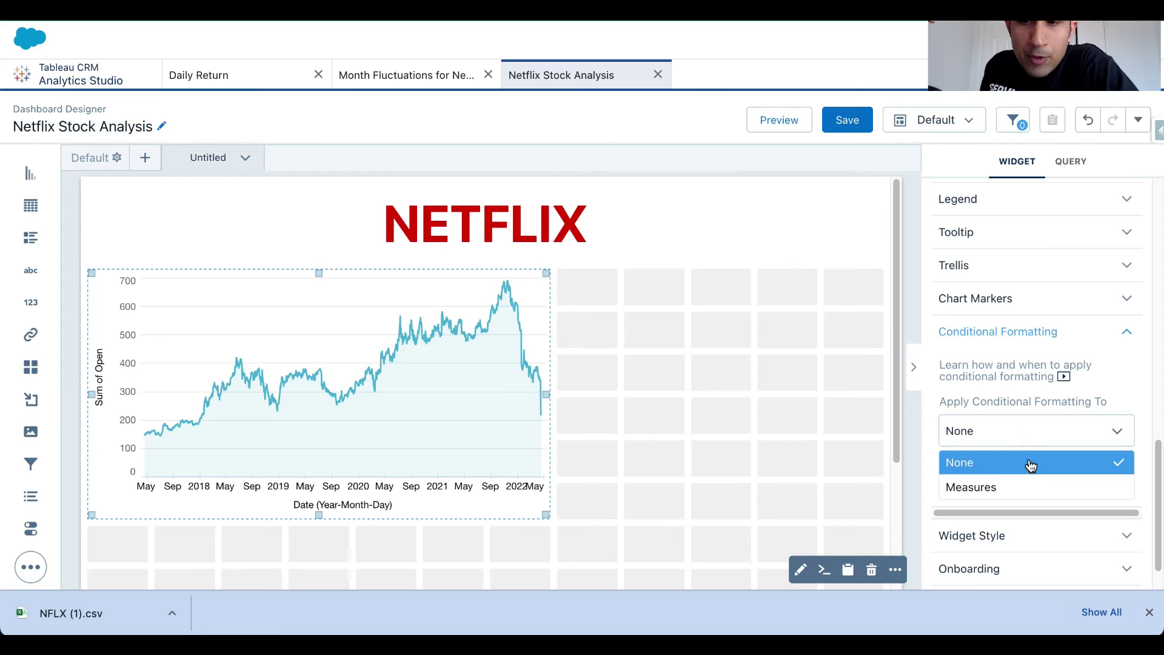
scroll(1031, 466, "down", 1)
left_click(1031, 462)
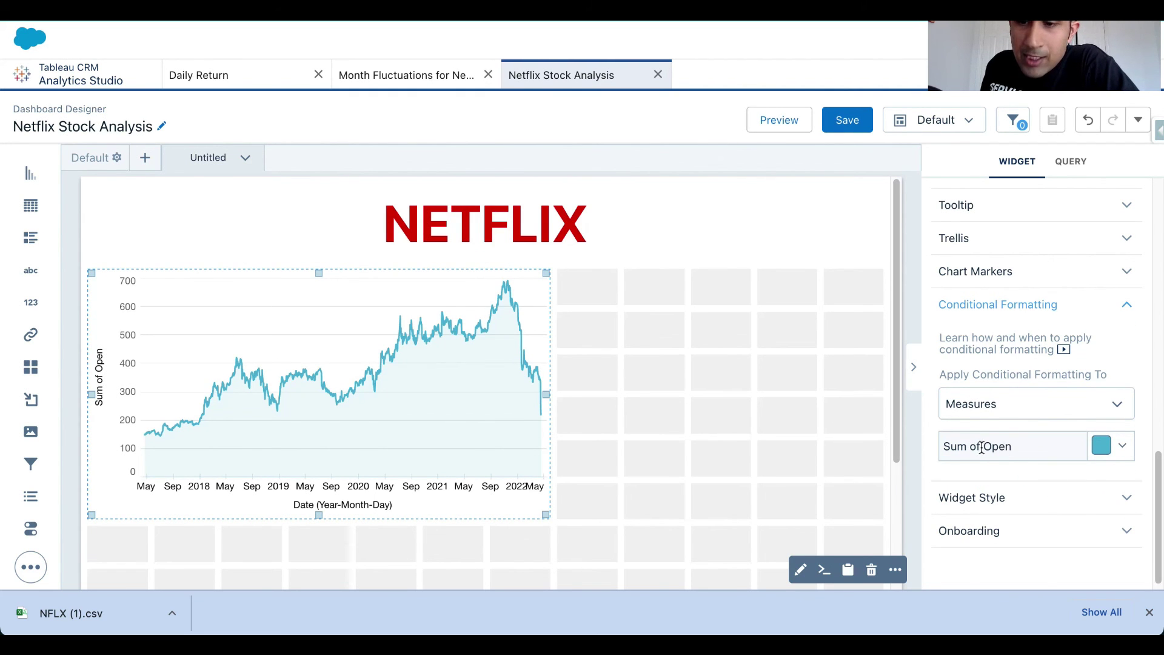
left_click(1121, 455)
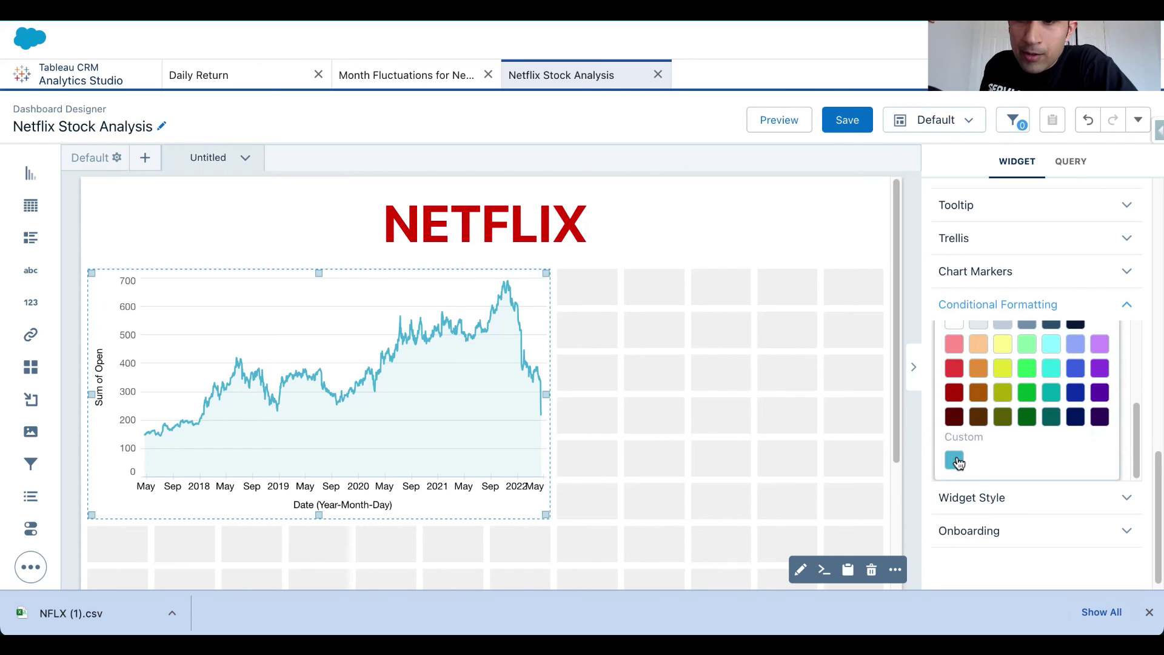
left_click(955, 461)
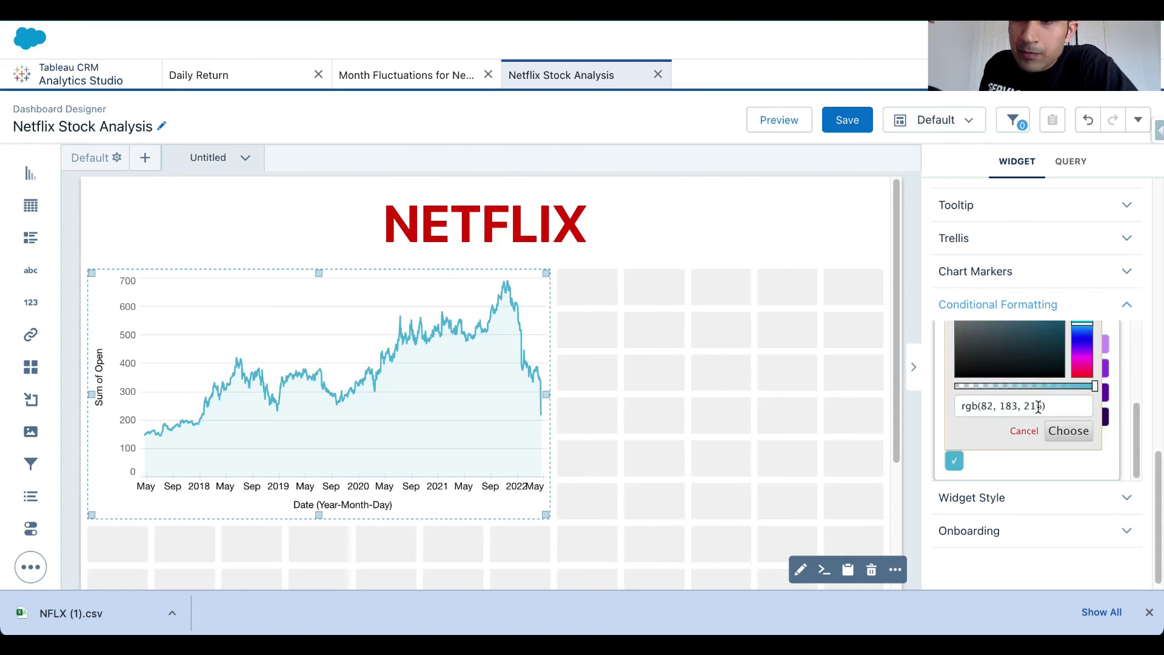
double_click(1038, 407)
left_click(1038, 406)
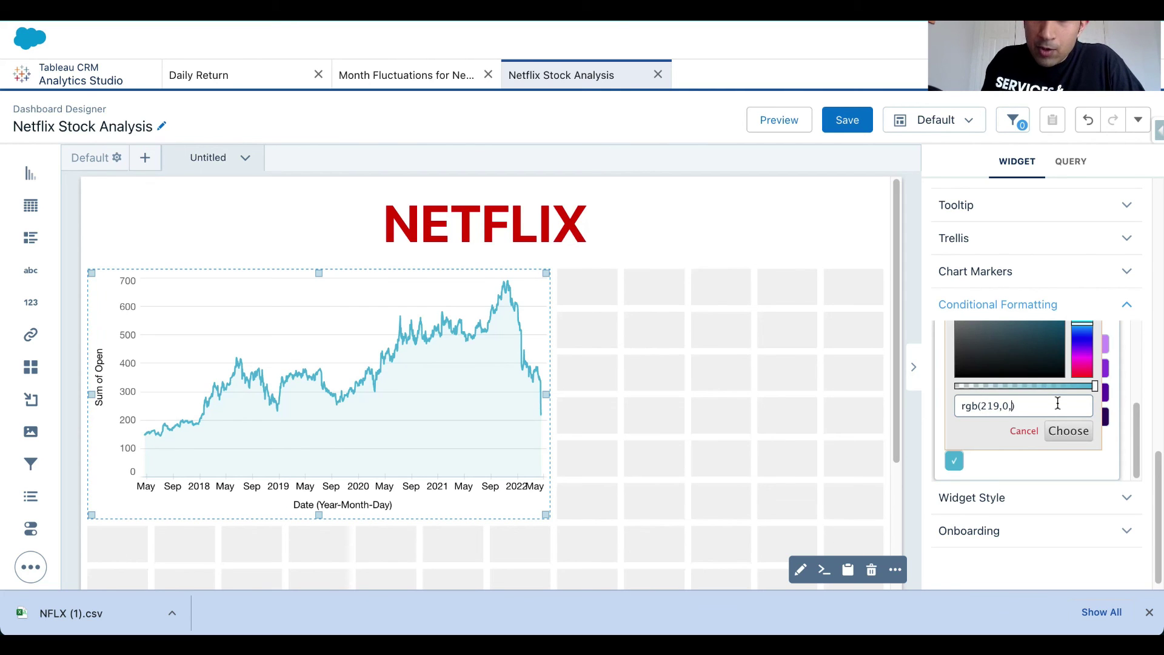
key("Return")
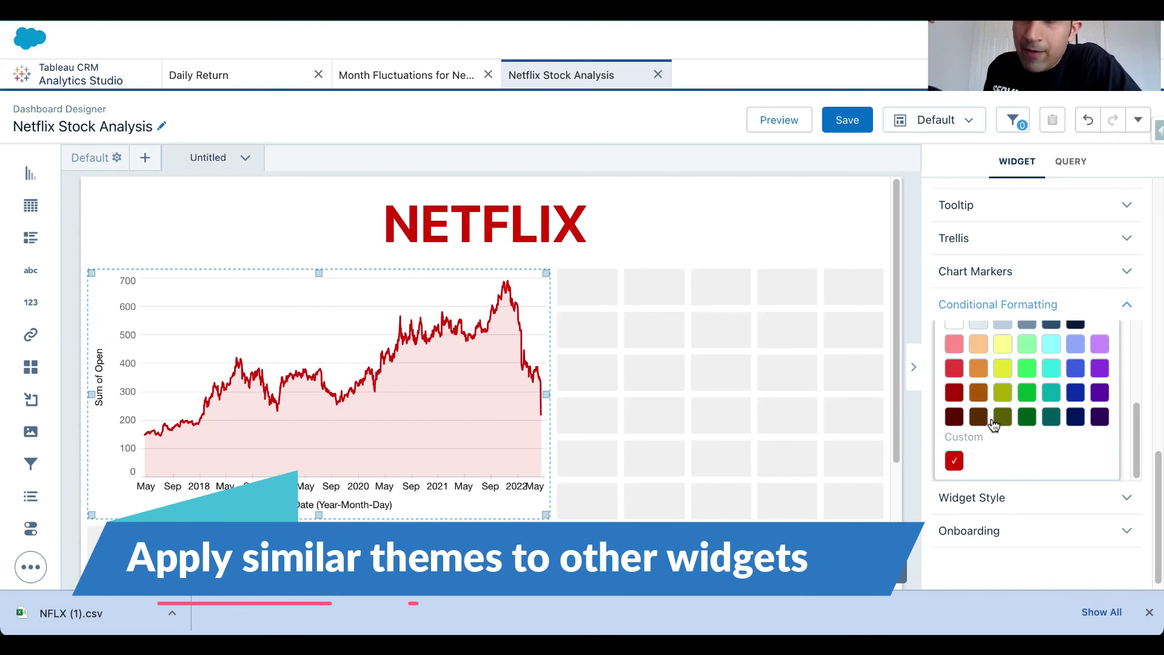
left_click(828, 366)
- Add the Day over Day Change query as a table stretched below the price chart
left_click(912, 366)
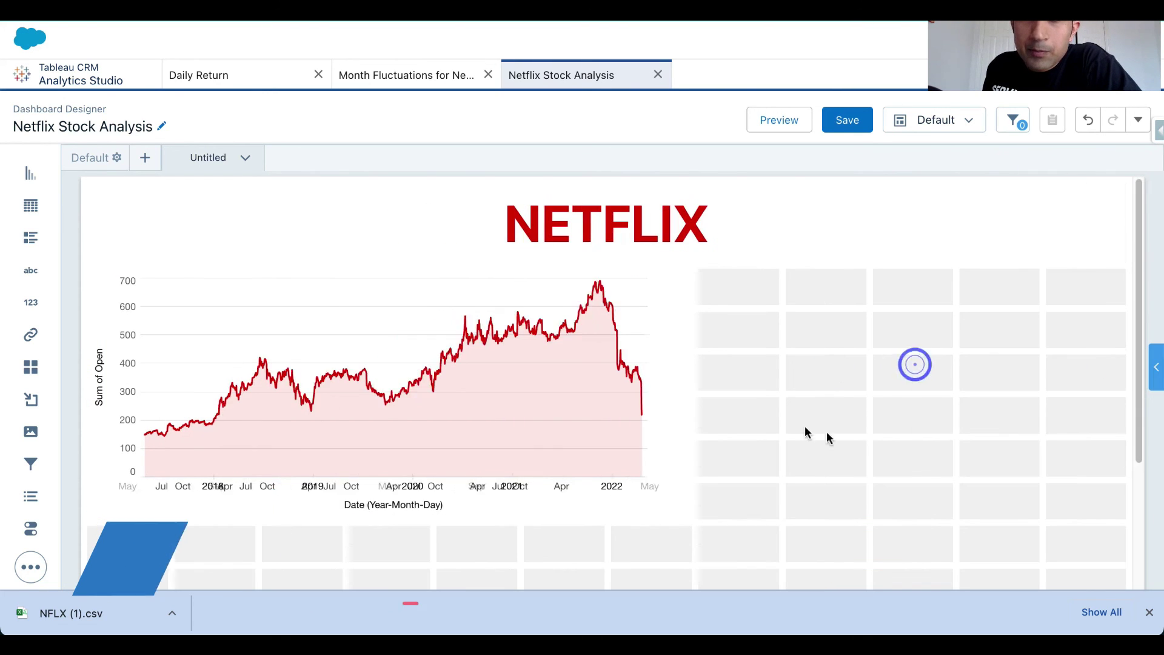
left_click(883, 391)
left_click(1157, 368)
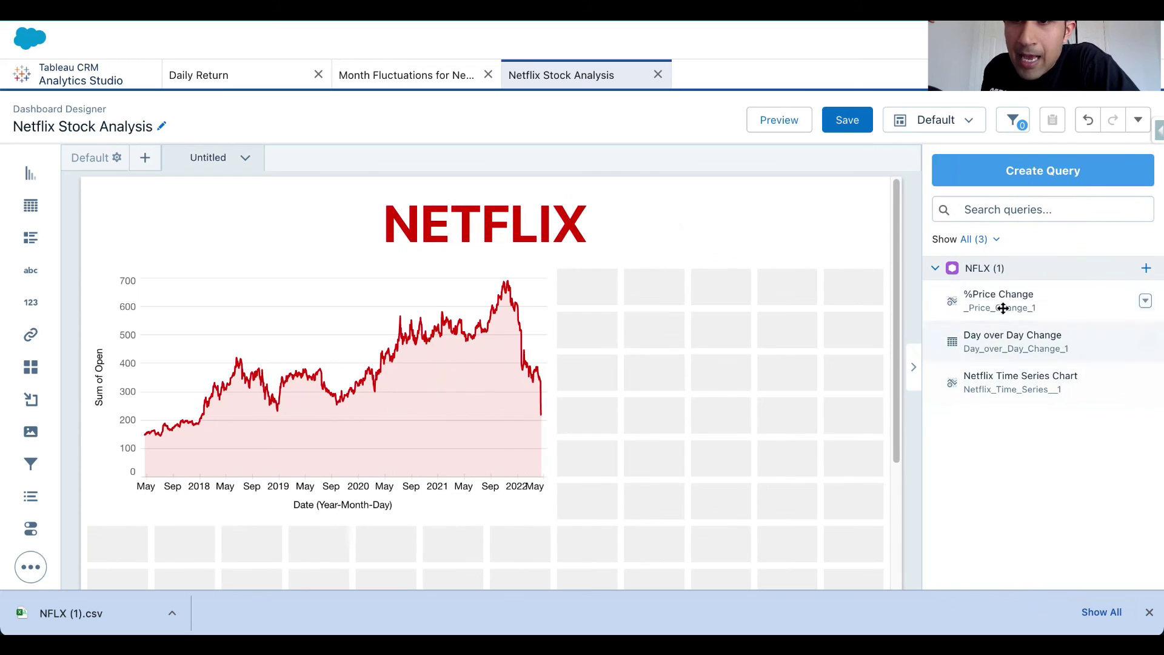
left_click_drag(983, 330, 416, 434)
left_click_drag(280, 407, 727, 567)
left_click(442, 476)
- Set the table's Column Width to Fit to Widget
scroll(1039, 424, "down", 5)
left_click(1029, 582)
scroll(1115, 461, "down", 5)
scroll(1114, 461, "up", 4)
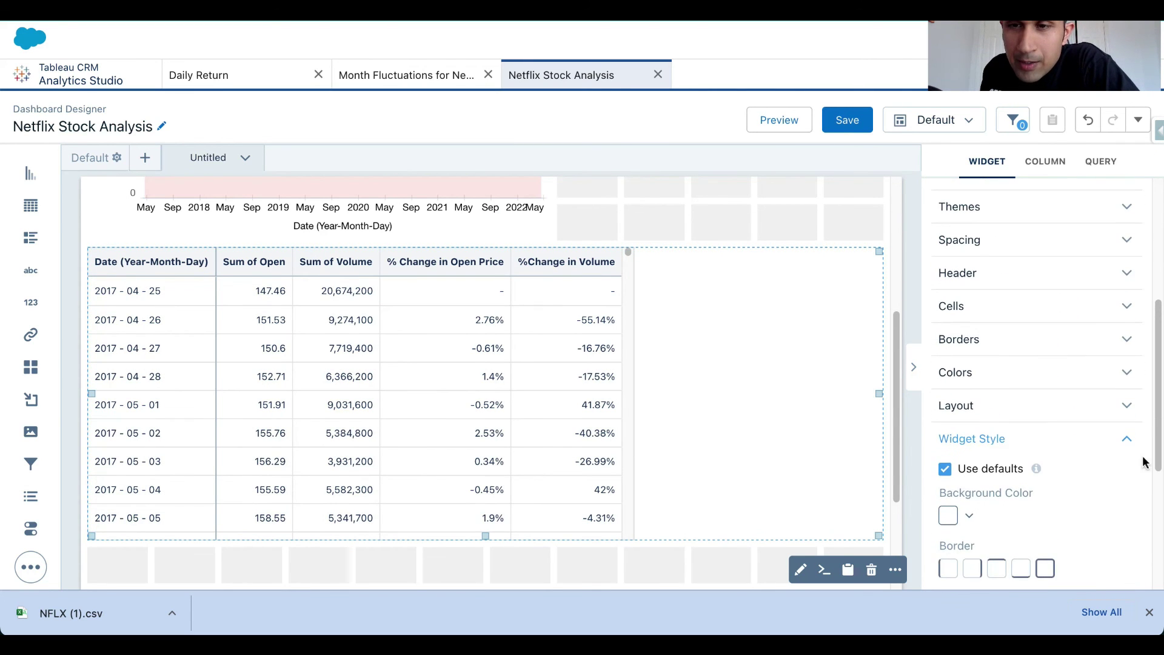
left_click(960, 240)
left_click(1037, 359)
left_click(970, 436)
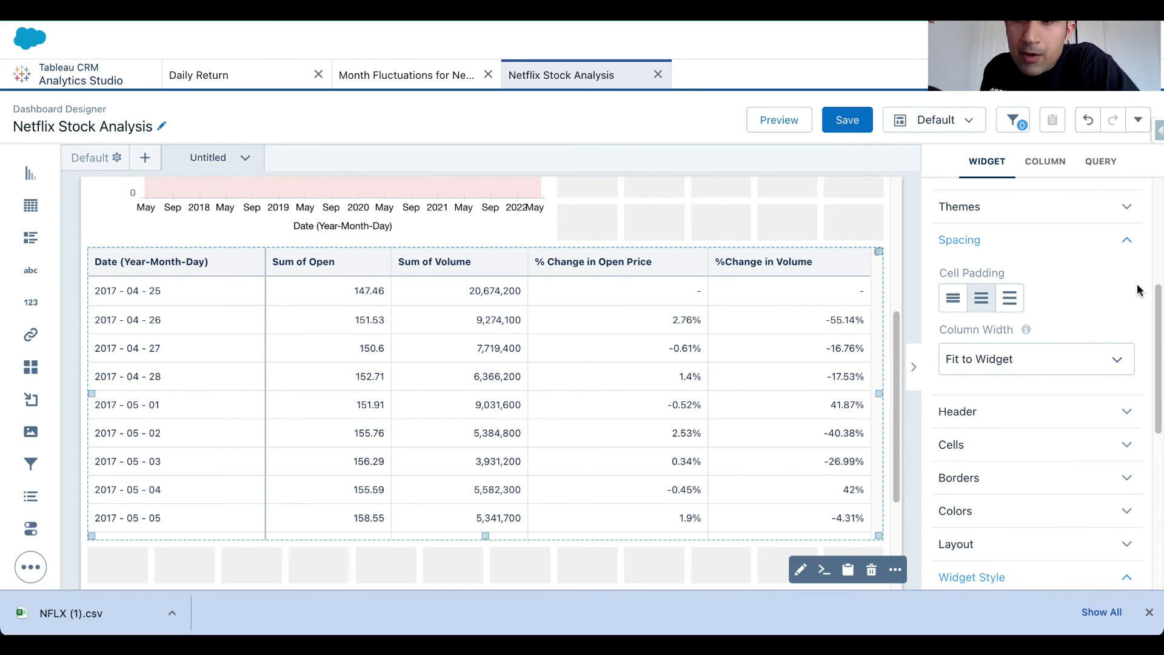
- Set the table's Header Text Color to red
scroll(1115, 379, "down", 2)
left_click(969, 382)
left_click(1104, 364)
left_click(970, 382)
left_click(958, 553)
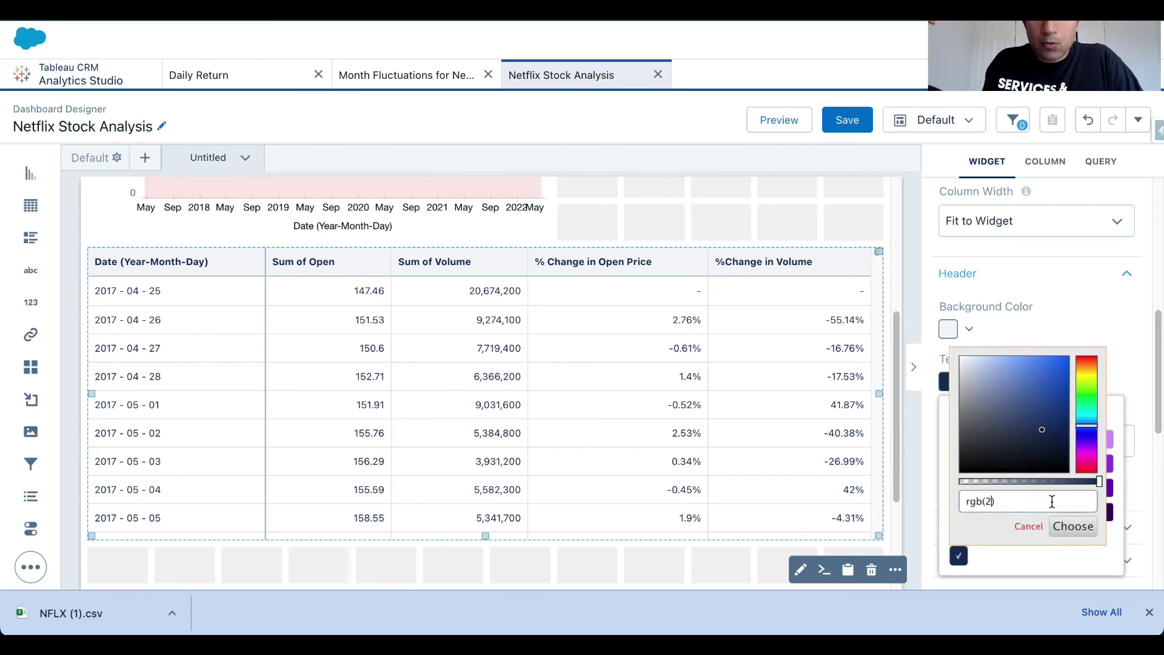
key("Return")
left_click(1081, 415)
- Set the table's Cells Text Color to dark grey
scroll(1085, 419, "up", 5)
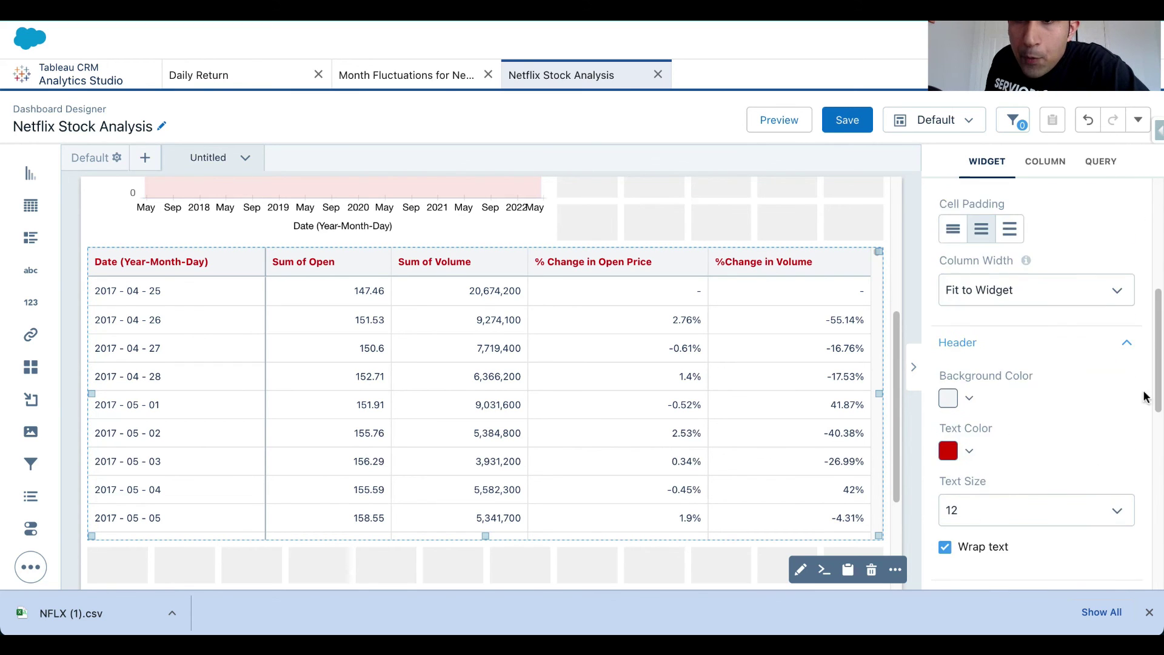
scroll(1096, 437, "up", 2)
scroll(1085, 479, "down", 5)
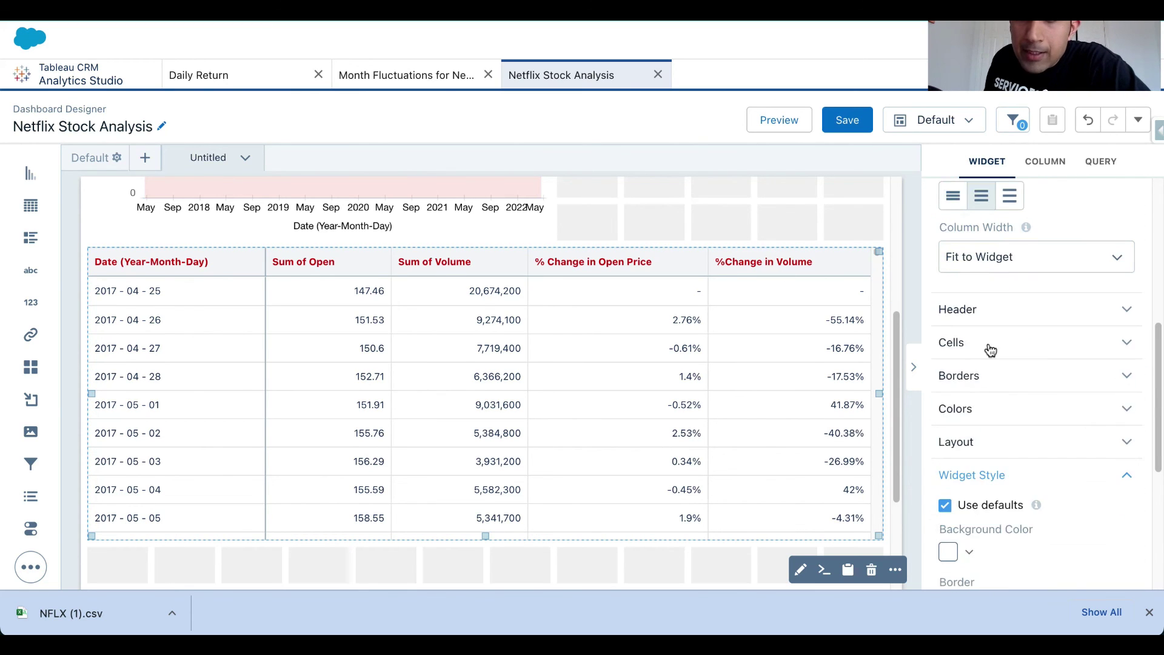
left_click(987, 340)
left_click(975, 395)
left_click(958, 557)
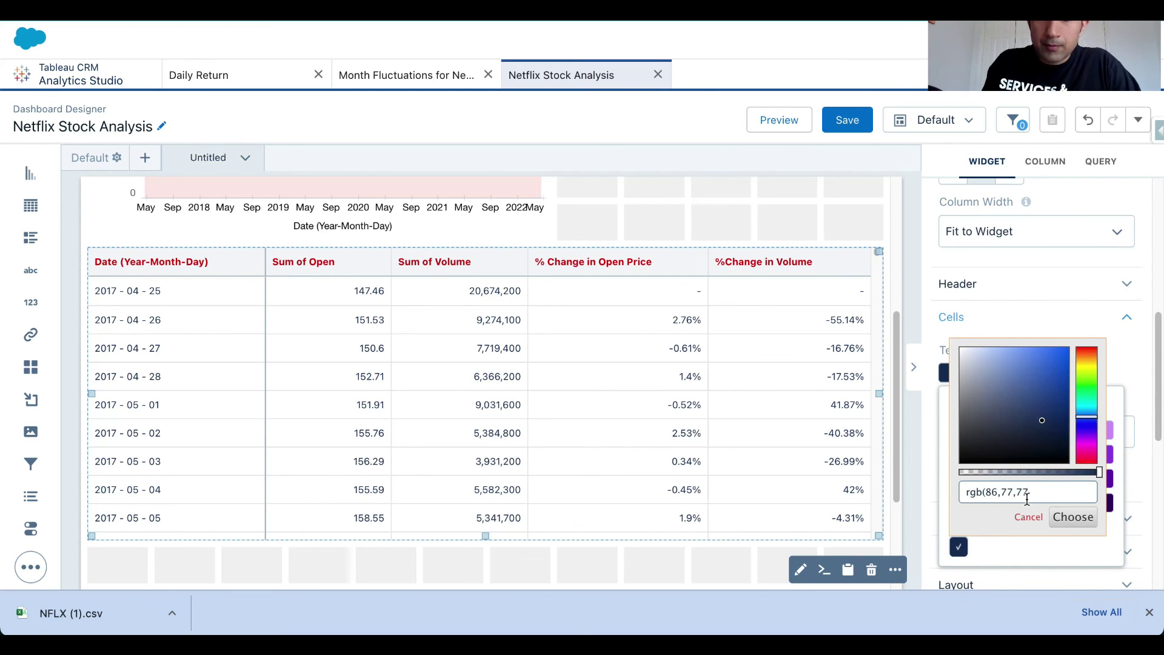
key("Return")
- Add the %Price Change chart beside the price chart
scroll(831, 462, "up", 5)
left_click(831, 462)
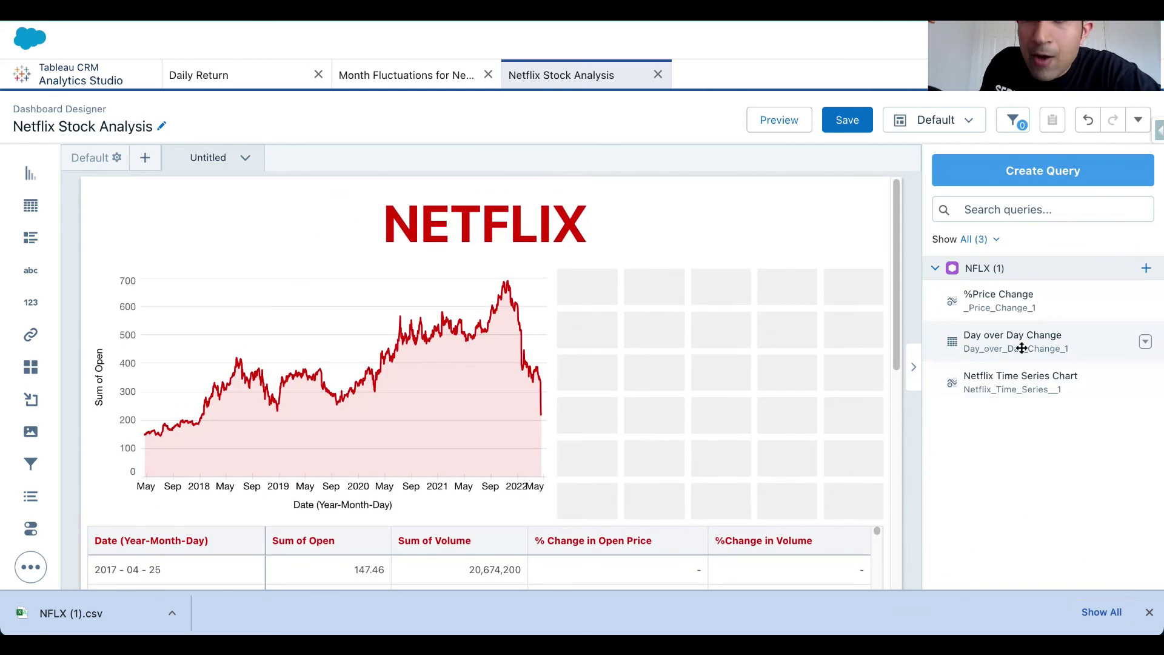
left_click_drag(944, 307, 766, 370)
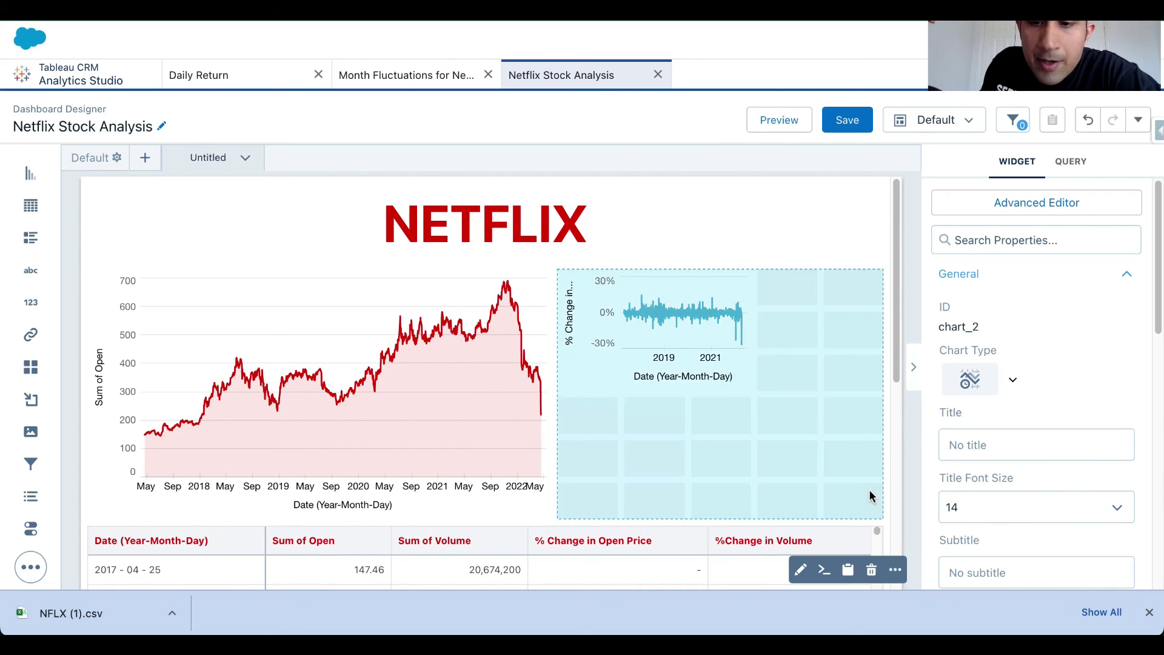
left_click(777, 291)
- Colour the %Price Change line with a custom red via measure formatting, then preview
scroll(1031, 424, "down", 10)
left_click(1000, 453)
scroll(1008, 429, "down", 3)
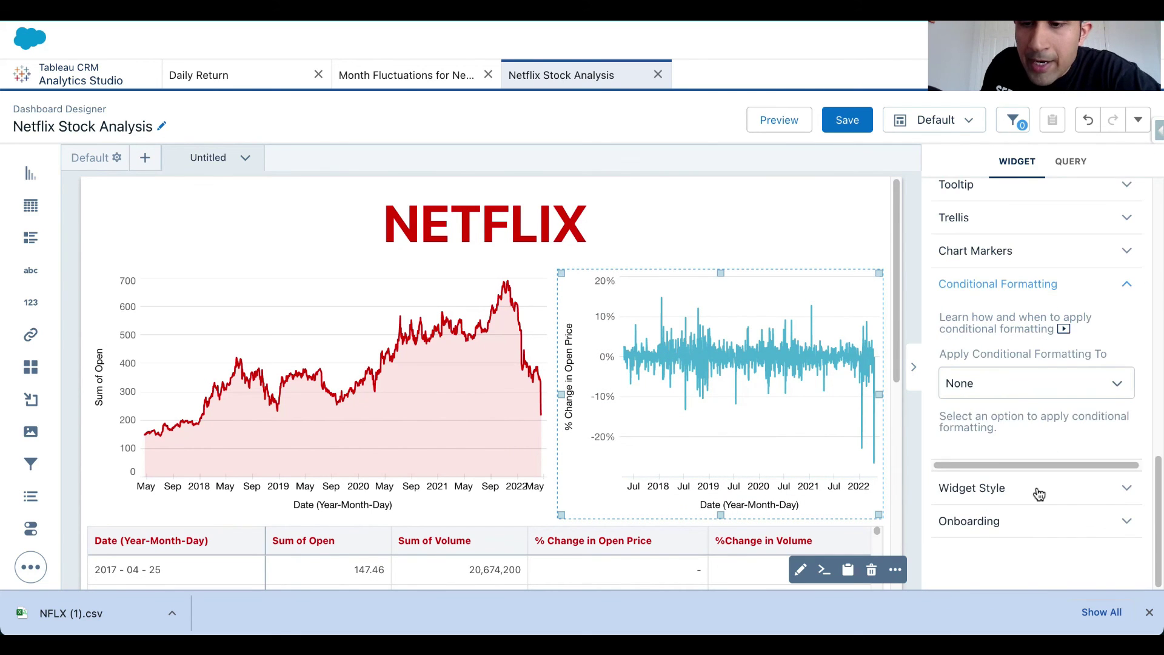
left_click(1013, 439)
left_click(1012, 449)
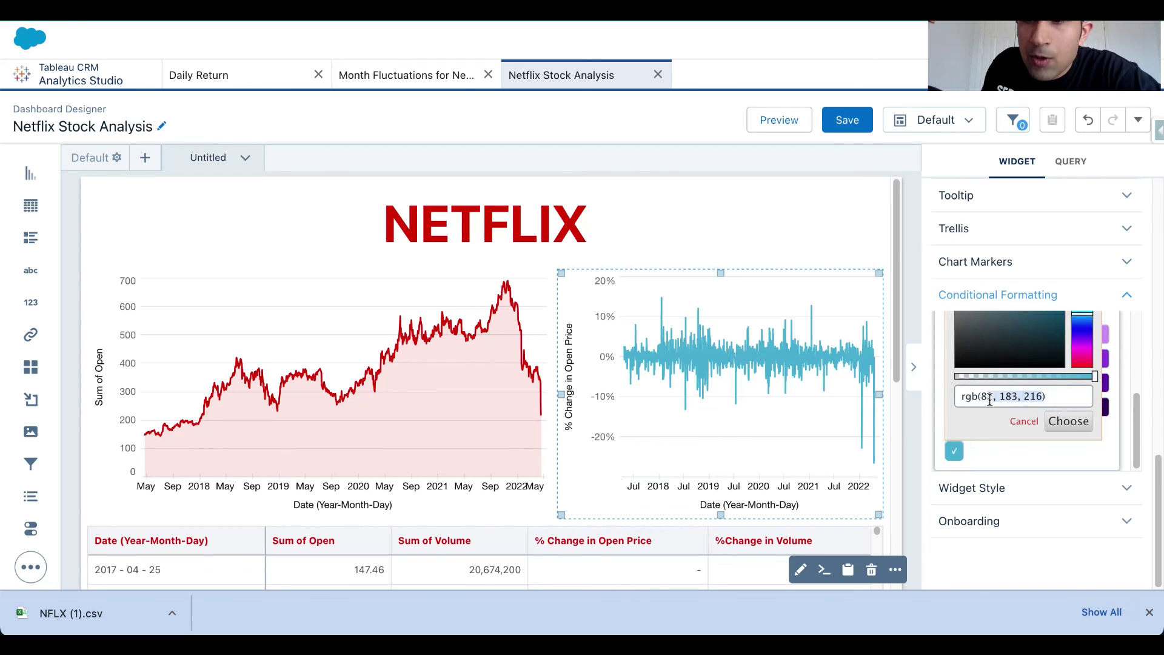
type("9, 20")
key("Return")
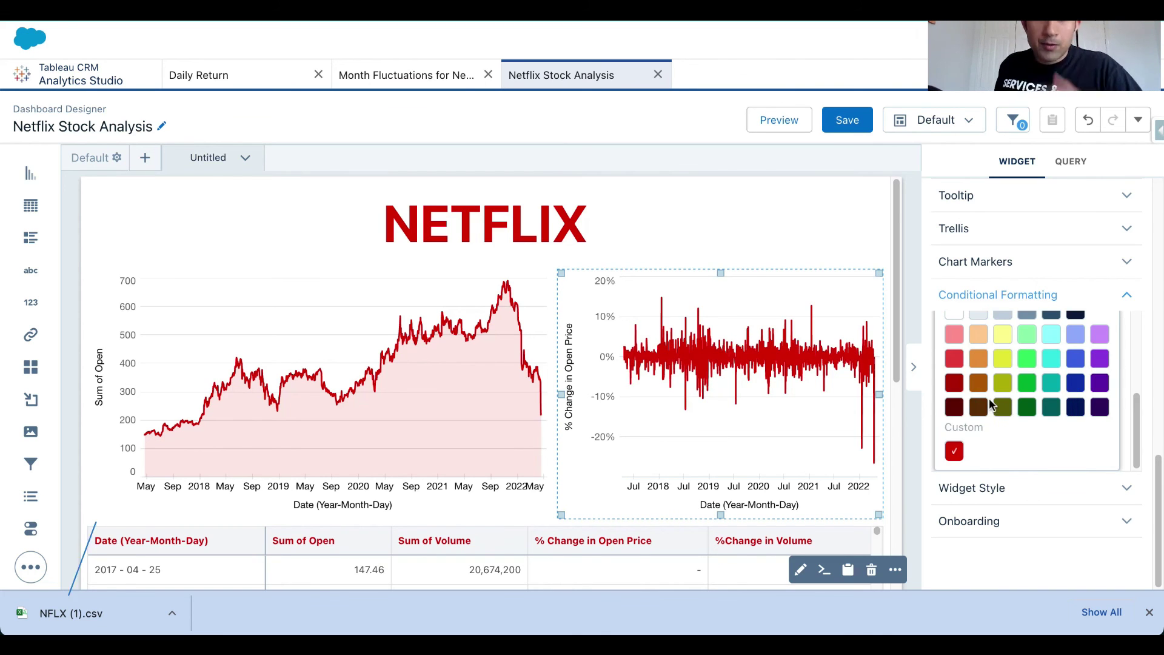
left_click(779, 120)
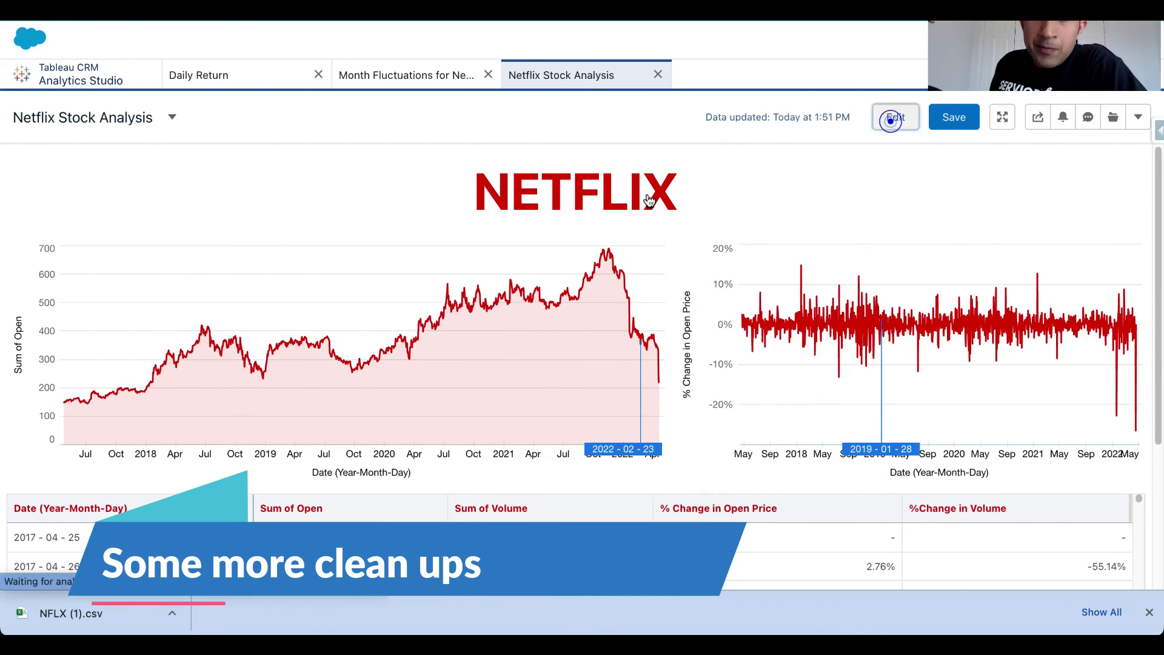
- Title the price chart 'Stock Price Analysis' with title font size 24
left_click(890, 120)
left_click(330, 276)
left_click(1030, 433)
type("Stock Price Analysis")
left_click(1036, 491)
left_click(1031, 557)
scroll(1052, 494, "down", 5)
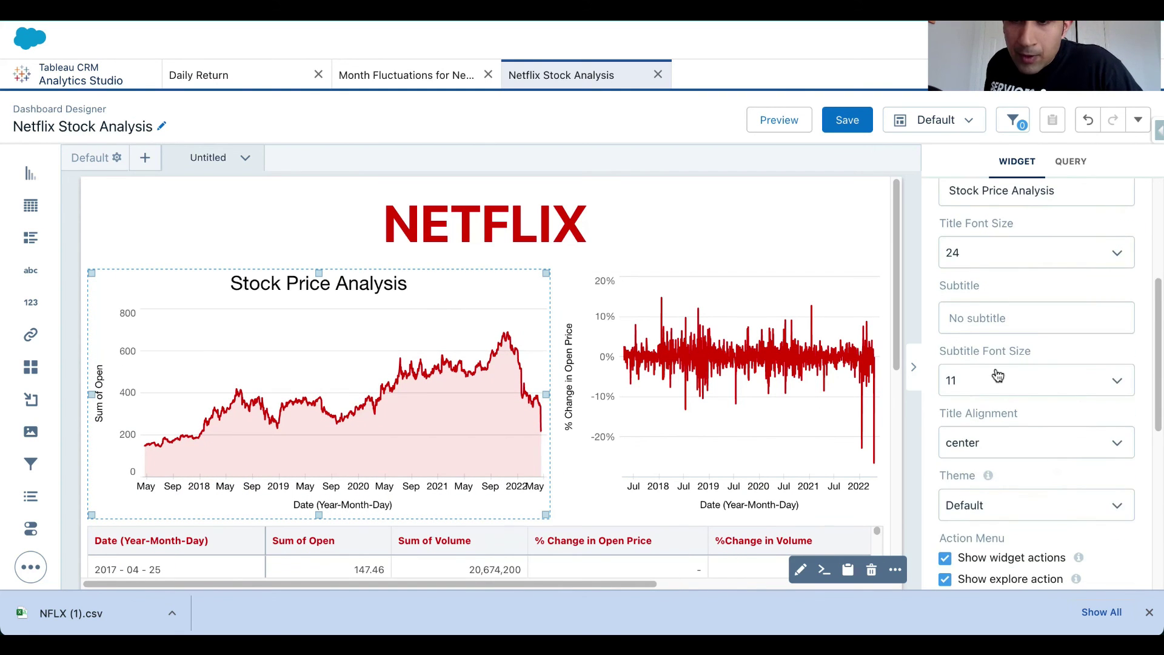
scroll(1053, 494, "up", 7)
- Title the second chart '% Change in Open Price' at size 16, preview, then resume editing
double_click(619, 474)
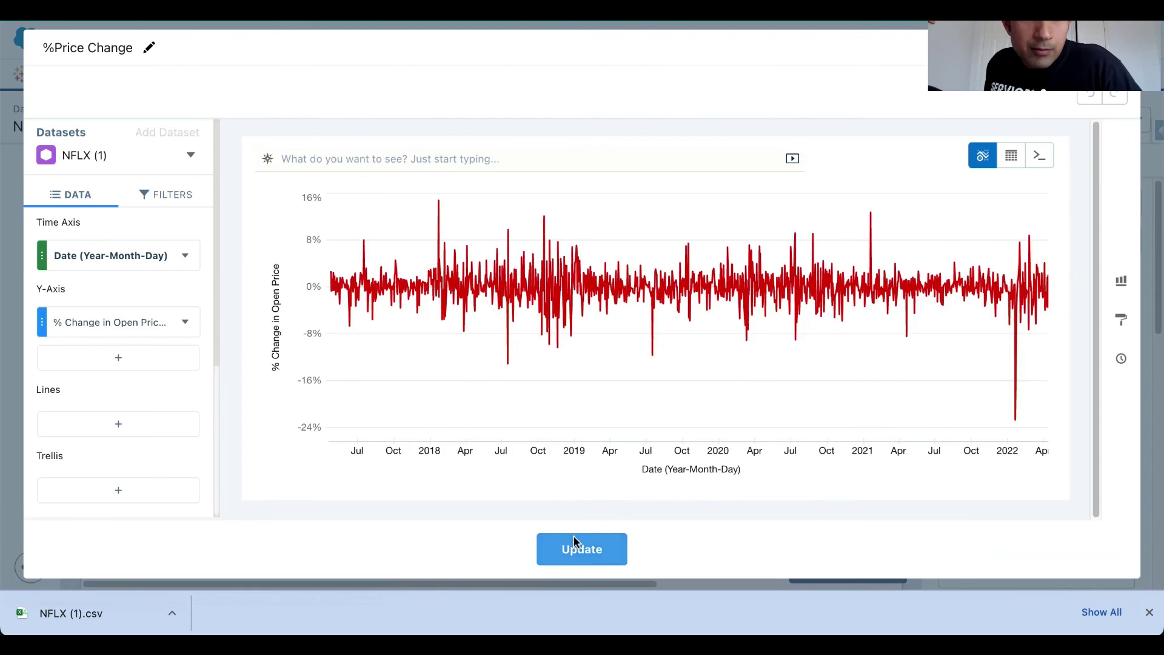
left_click(600, 558)
left_click(1040, 446)
type("% C")
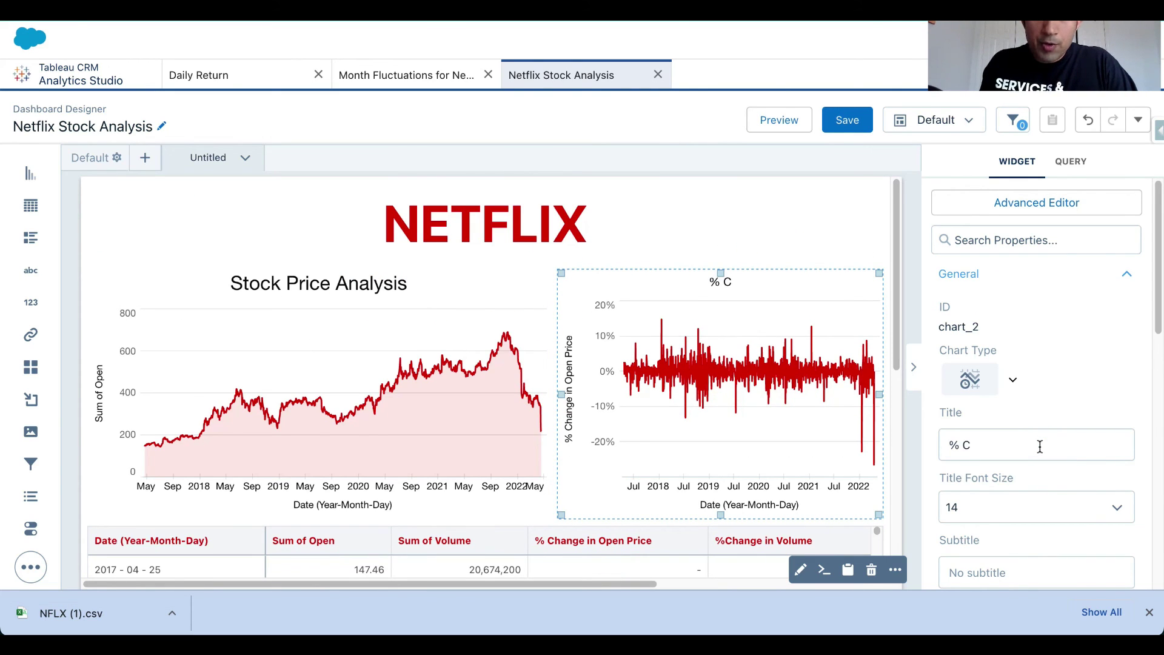
type("hange in Open Price")
left_click(992, 516)
left_click(990, 530)
scroll(746, 435, "down", 5)
scroll(746, 434, "up", 5)
left_click(779, 120)
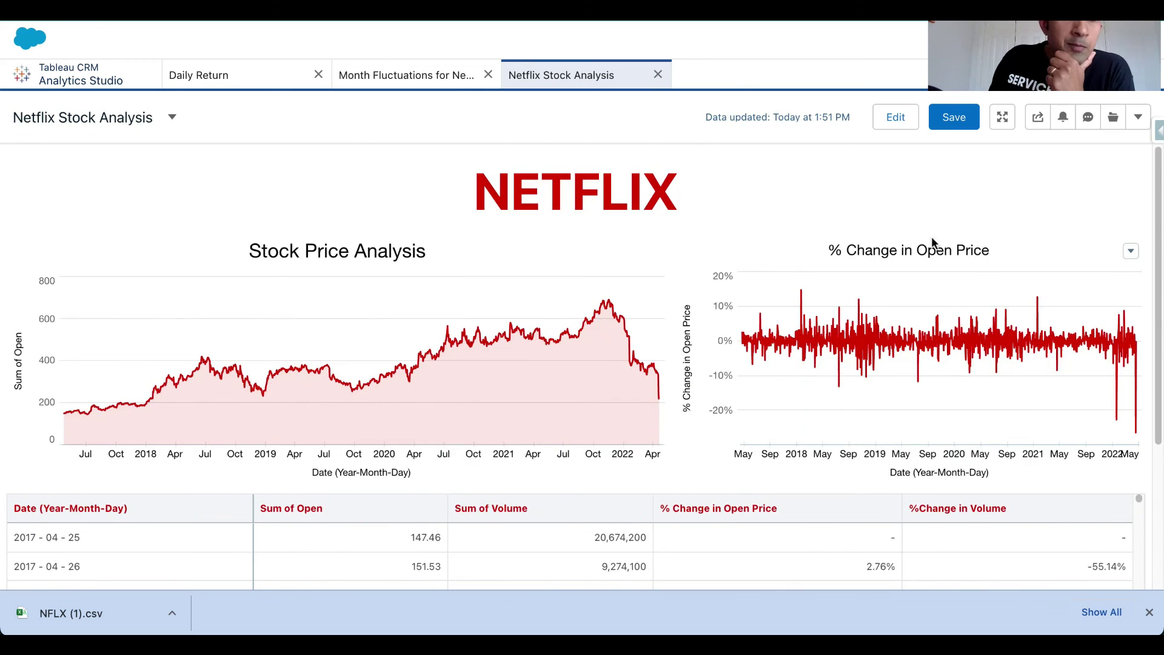
left_click(897, 117)
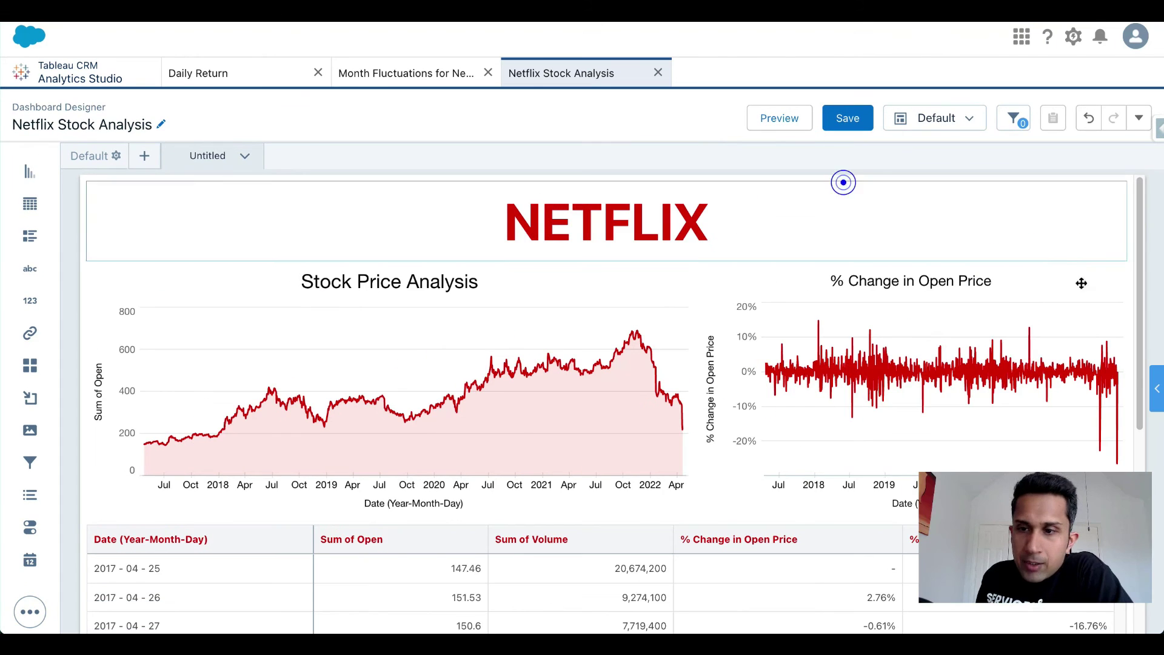
- Clip the Daily Return query as 'Daily Return Table' and place it full width below the other table
left_click(200, 73)
left_click(1063, 115)
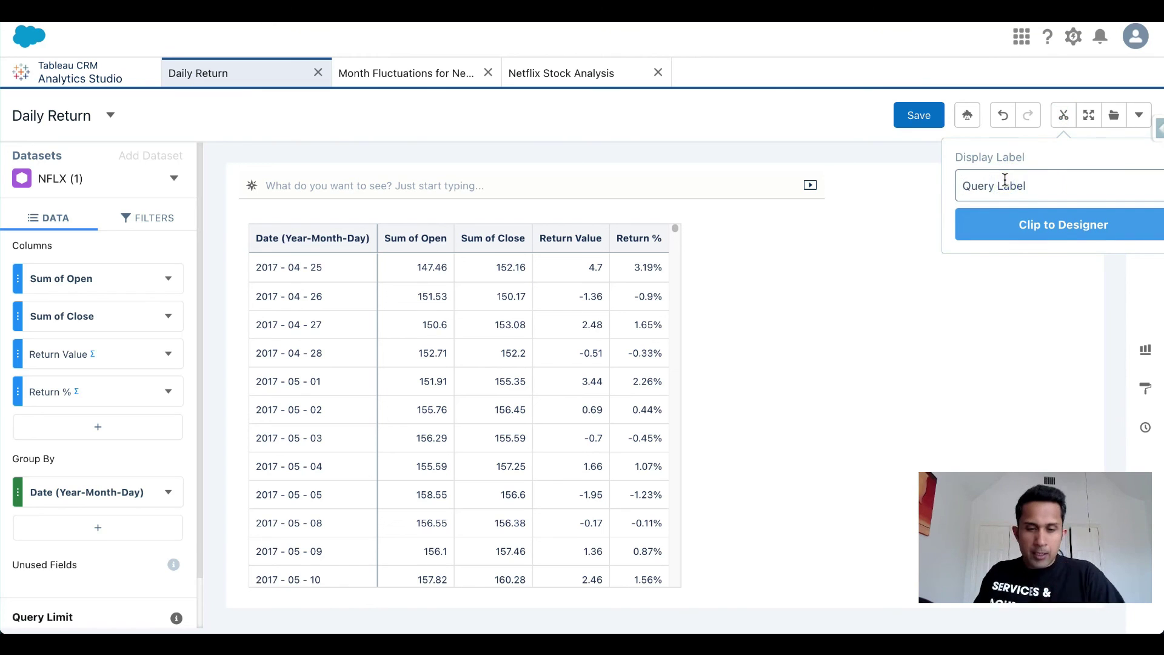
left_click(1005, 180)
type("Daily Return Table")
left_click(1000, 225)
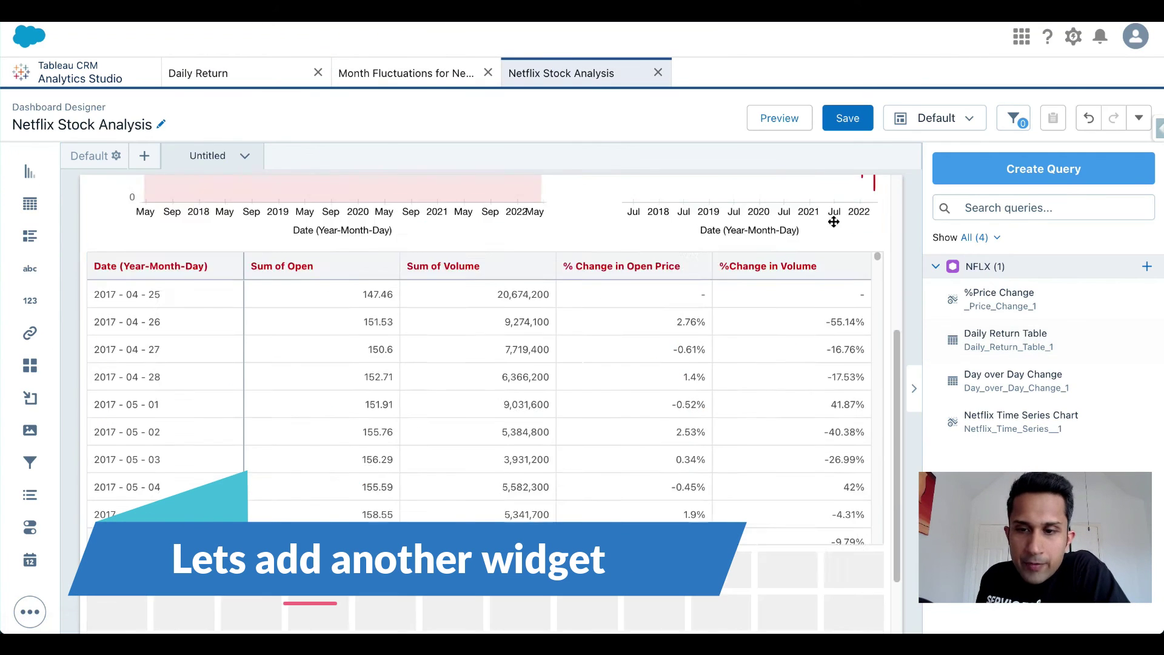
left_click_drag(1009, 340, 182, 364)
left_click_drag(279, 395, 883, 615)
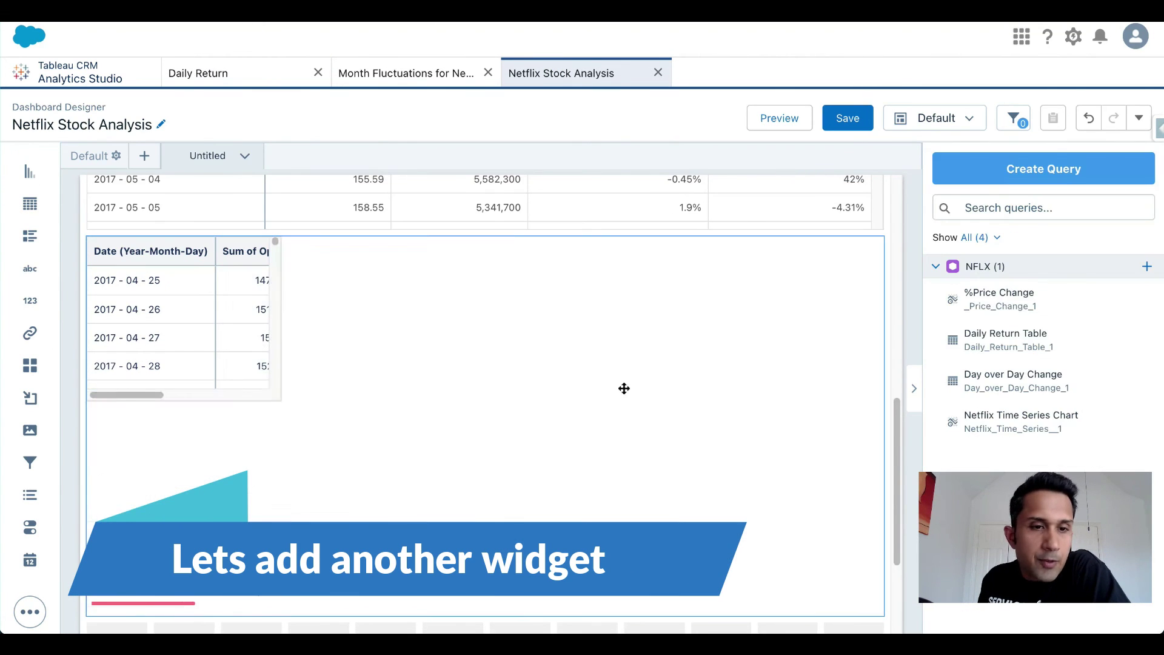
- Set the new table's column width to Fit to Widget
left_click(624, 388)
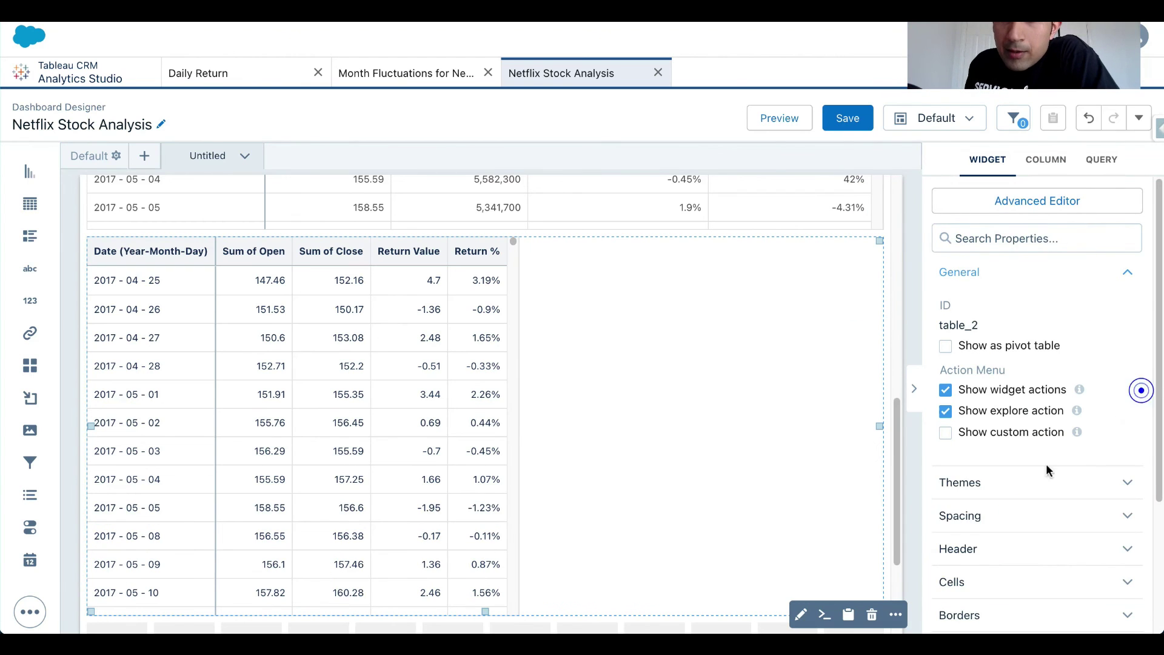
left_click(1031, 490)
scroll(1050, 494, "down", 3)
left_click(1031, 338)
left_click(1030, 457)
left_click(1013, 540)
scroll(1081, 500, "down", 2)
scroll(1081, 499, "down", 3)
scroll(1107, 485, "up", 10)
scroll(1128, 515, "down", 2)
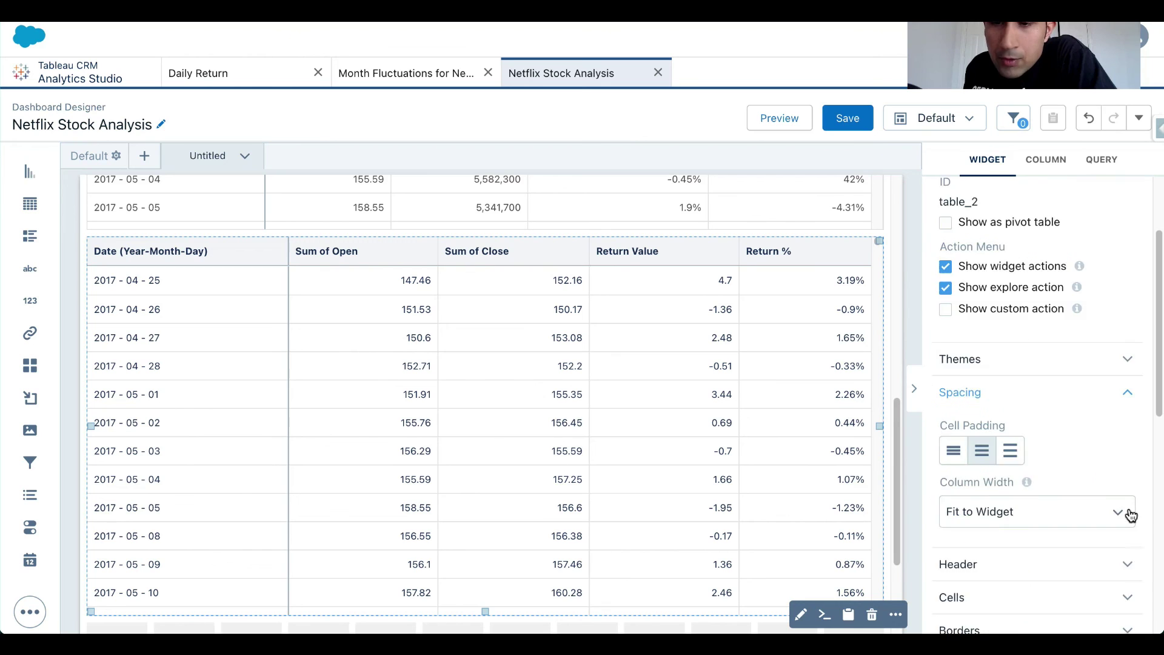
- Make the table's header text red, rgb(219,0,0)
left_click(1128, 564)
scroll(1086, 467, "down", 5)
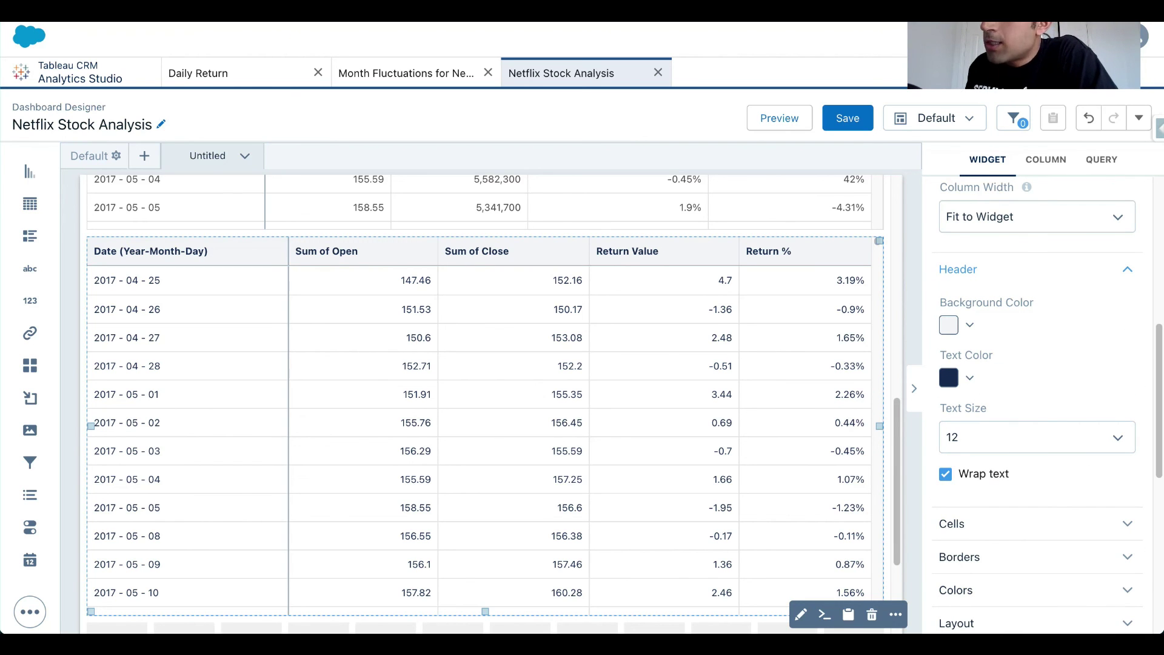
left_click(972, 381)
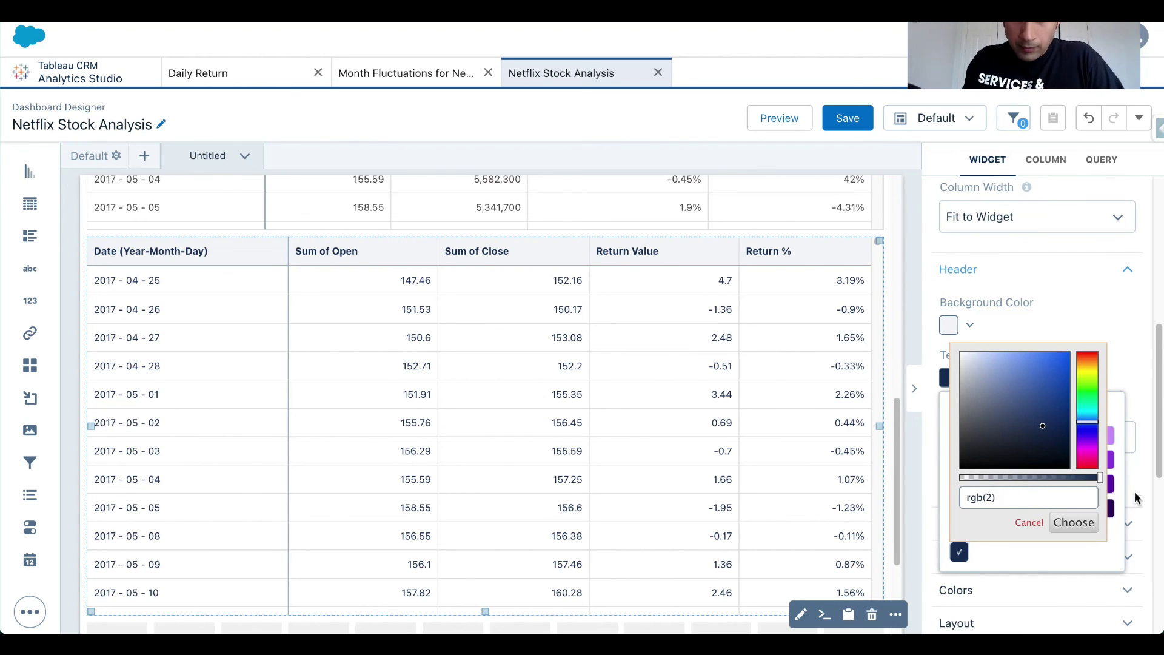
type("rgb(219,0,0)")
key("Return")
- Make the table's cell text dark grey, rgb(86,86,86)
left_click(1003, 518)
scroll(1006, 497, "down", 2)
left_click(972, 476)
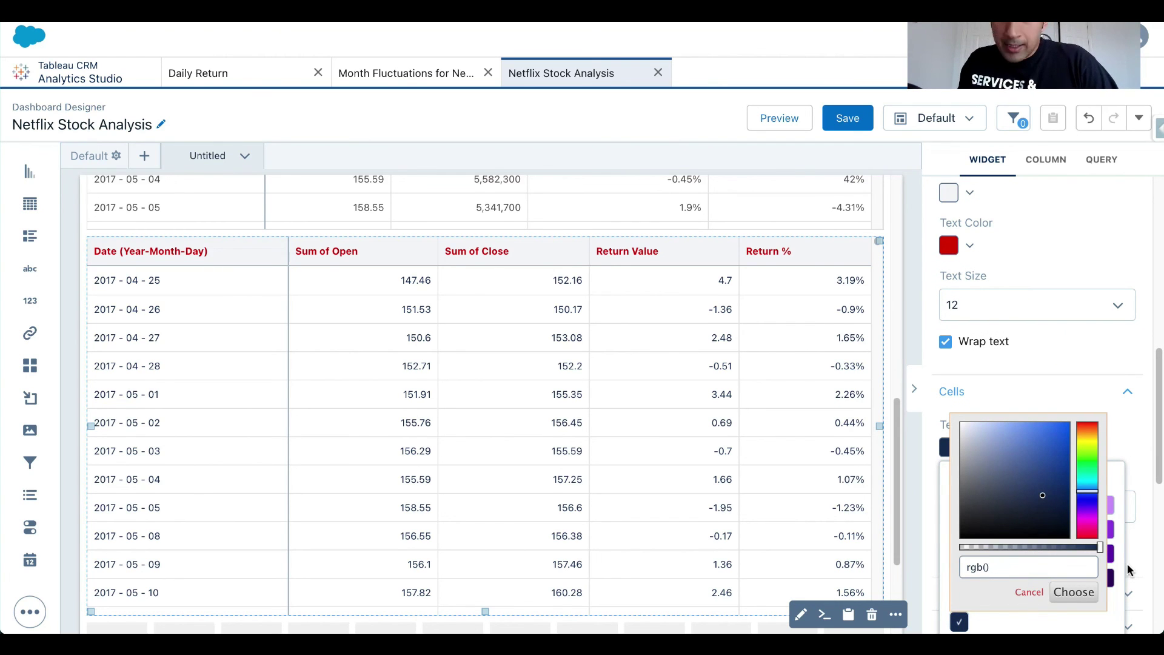
type("rgb(86,86,86")
key("Return")
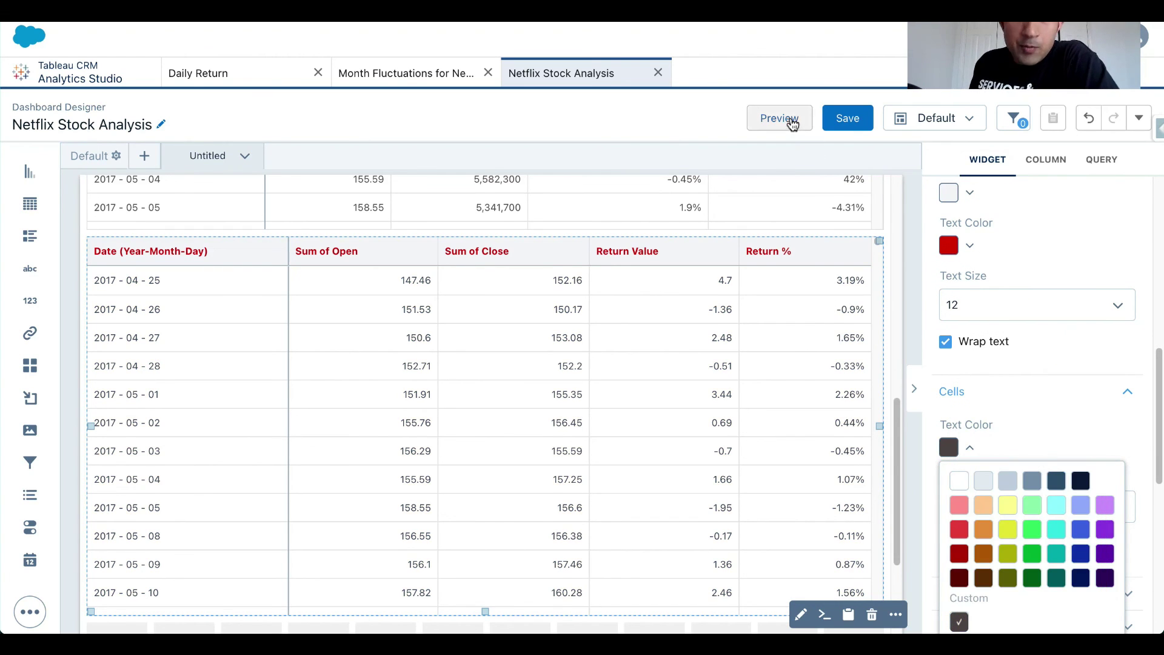
- Preview the Netflix Stock Analysis dashboard, scrolling past both charts to the Daily Return table
left_click(791, 119)
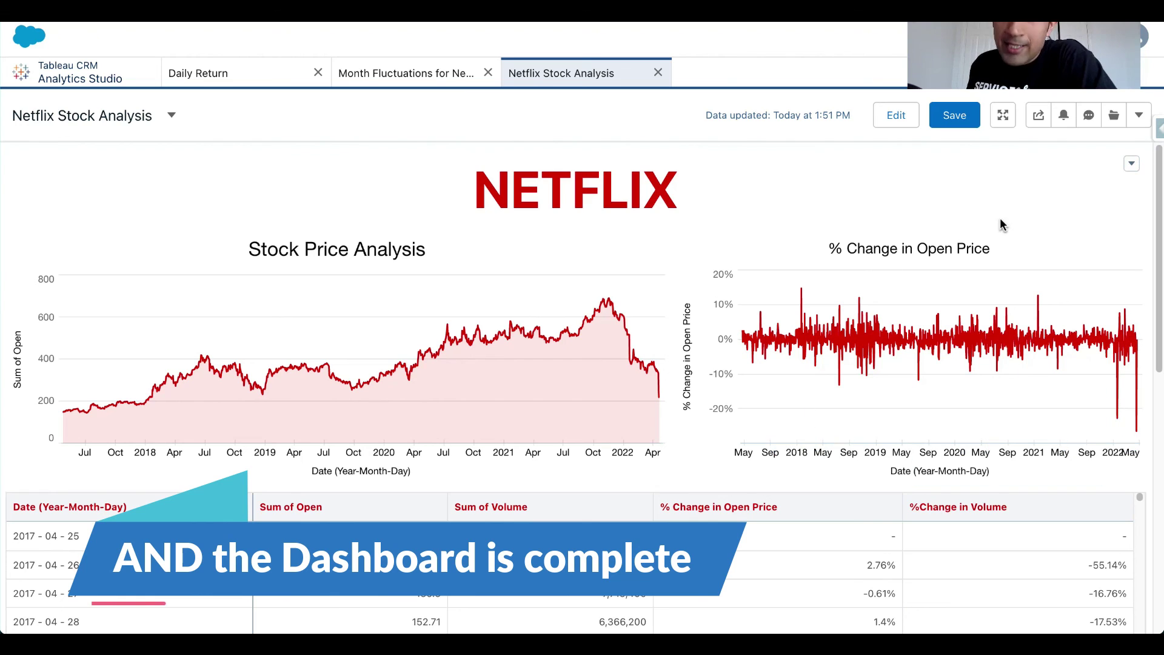
scroll(712, 274, "down", 5)
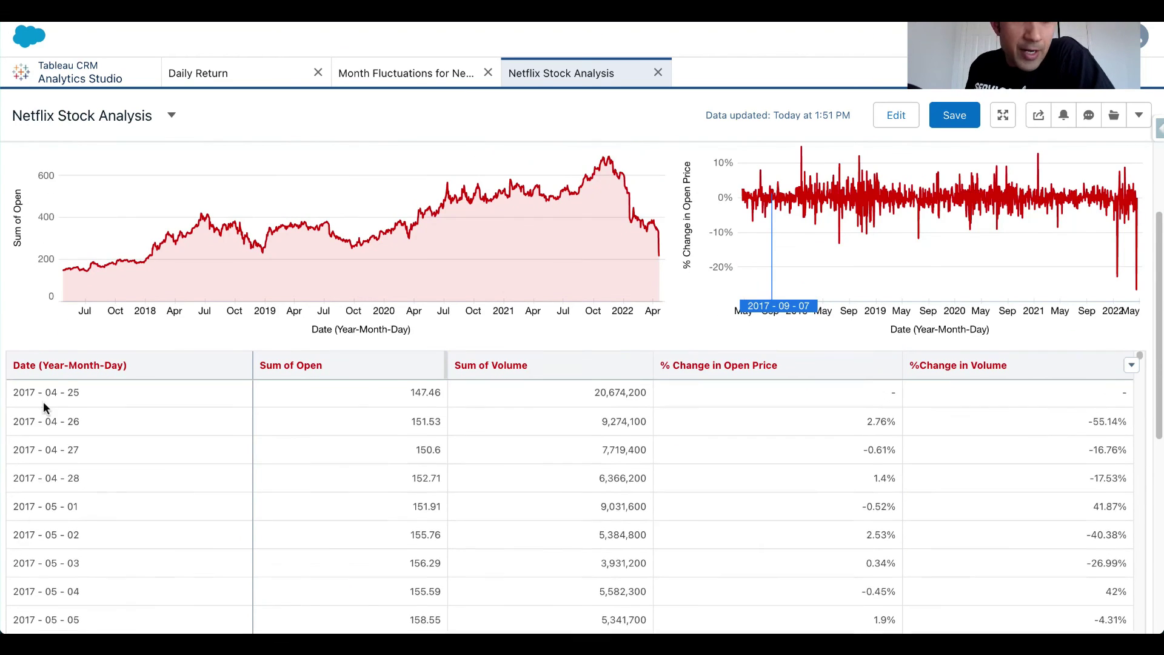
scroll(819, 424, "down", 2)
scroll(1157, 419, "down", 6)
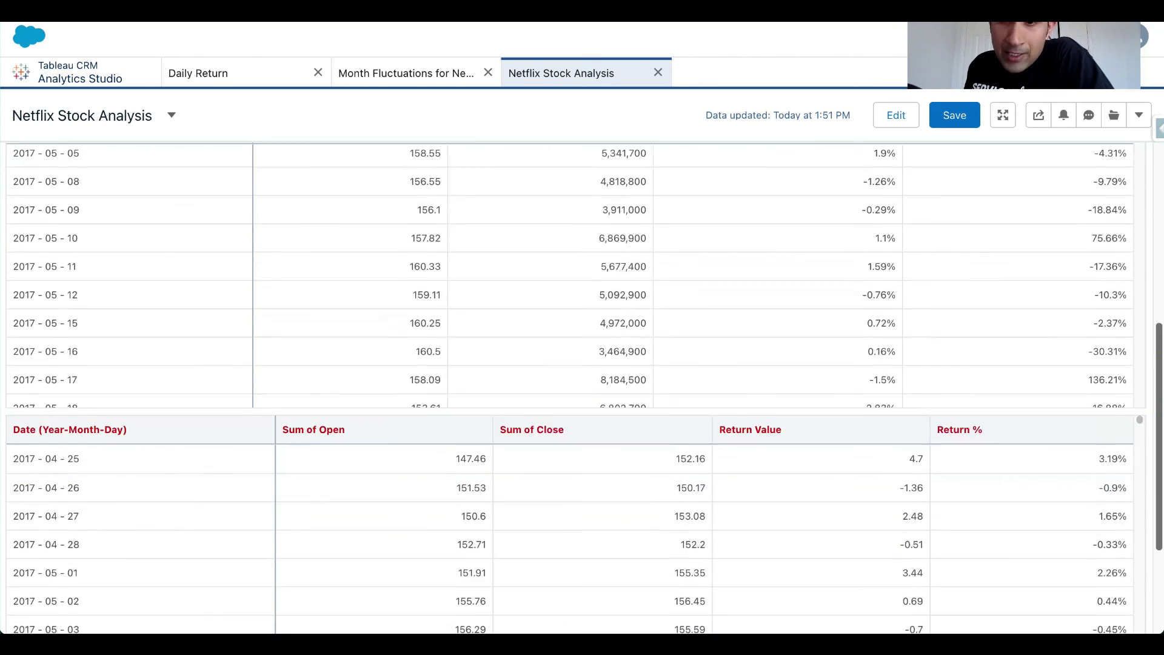